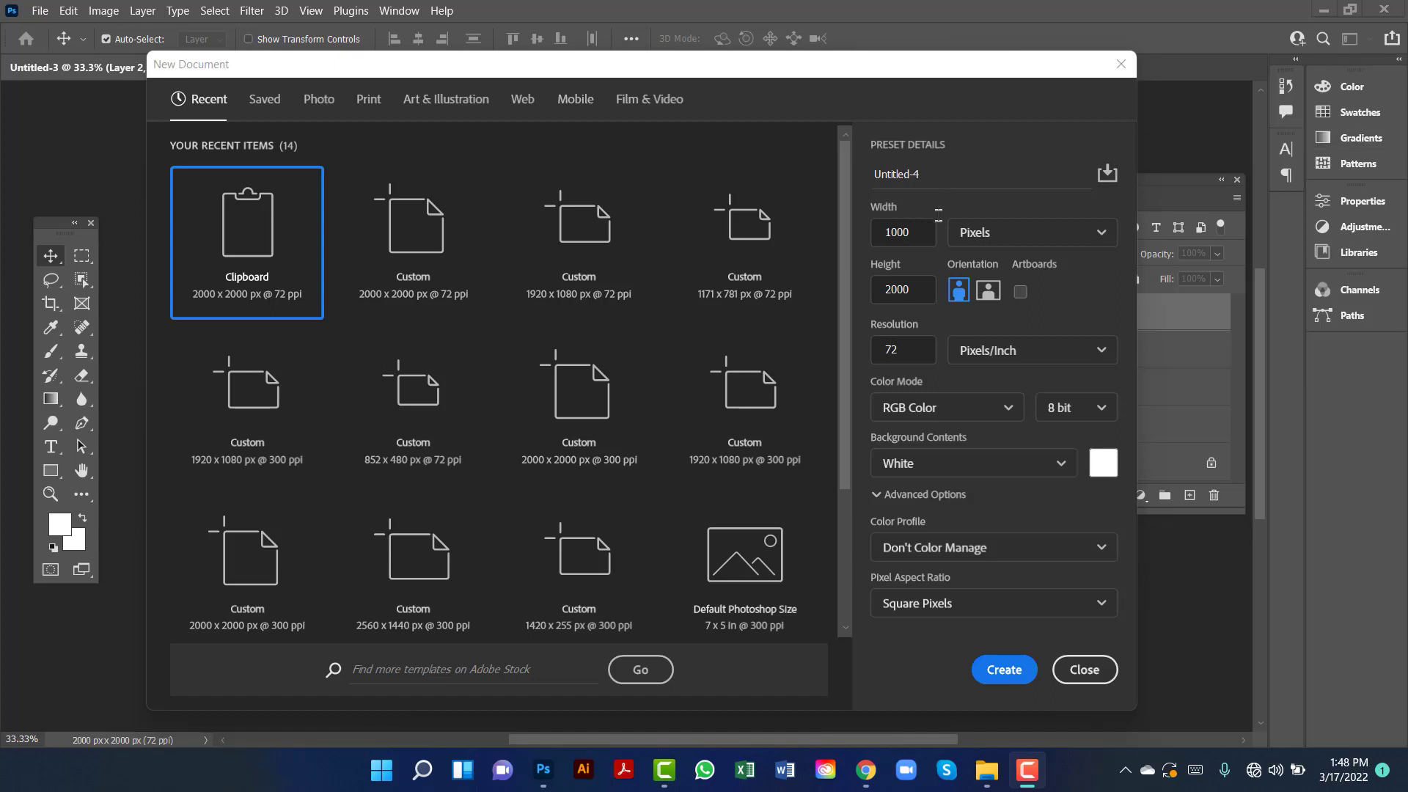
Create a 2000 x 2000 pixel document named "Real Estate Banner Design" at 300 pixels/inch
left_click(885, 231)
double_click(912, 242)
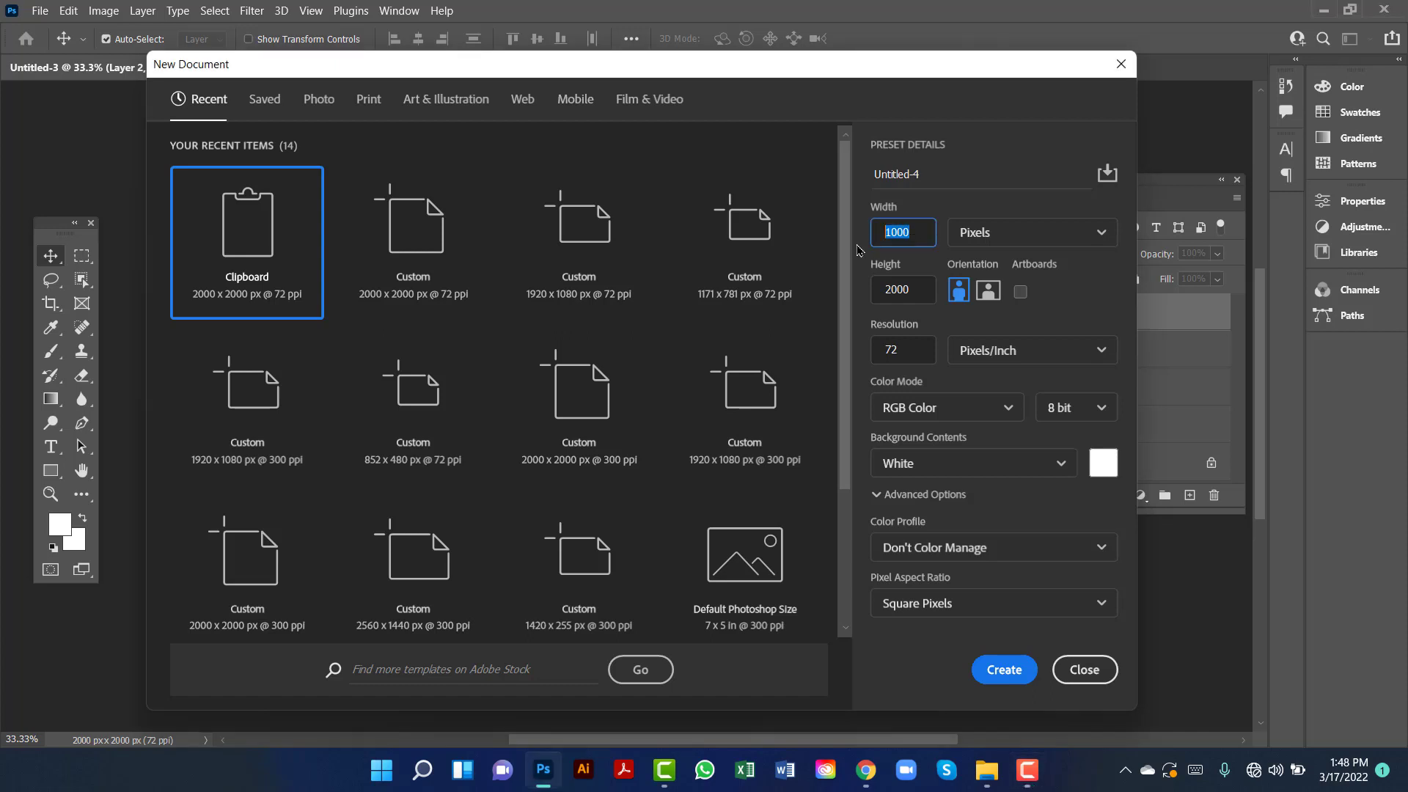
type("2000")
double_click(945, 181)
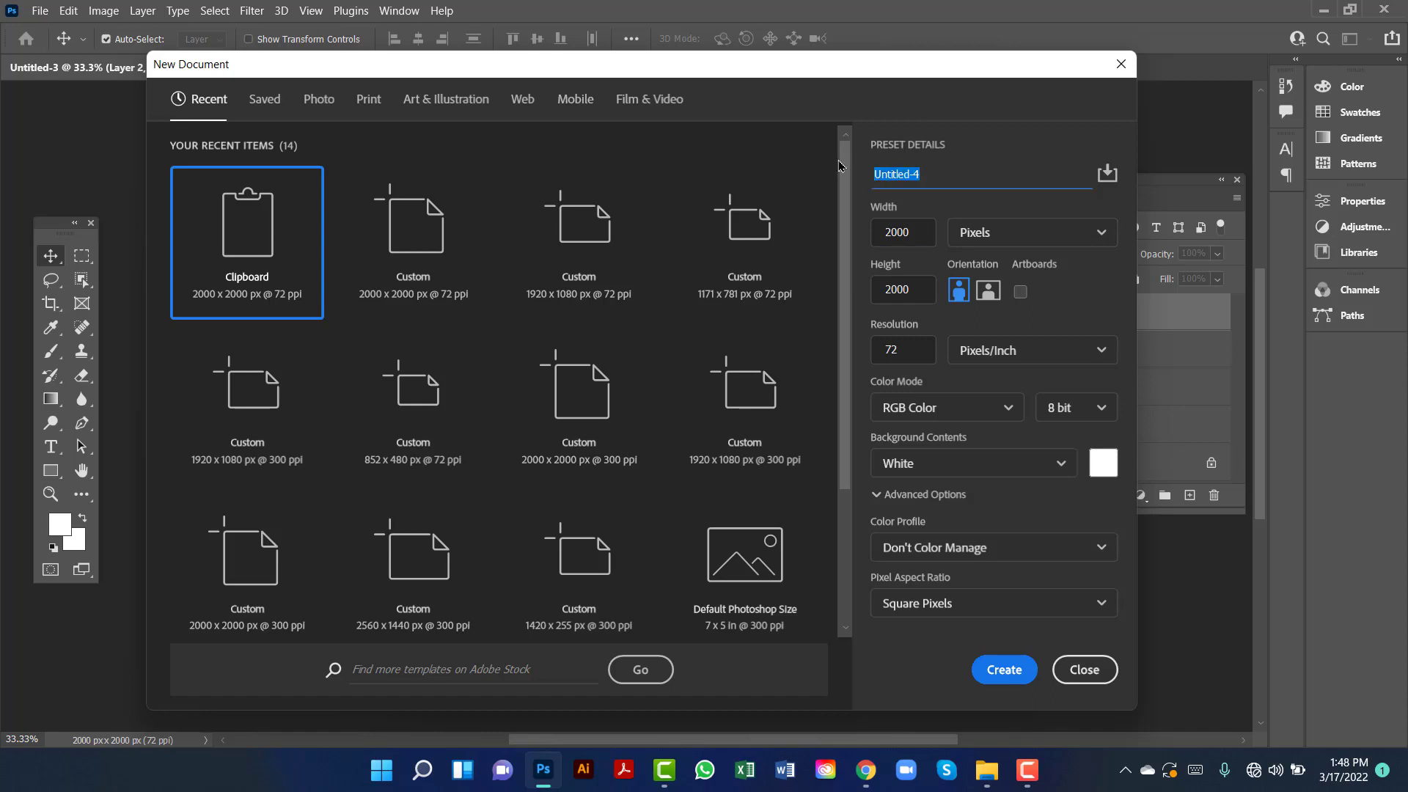
type("Real Estate Banner Design")
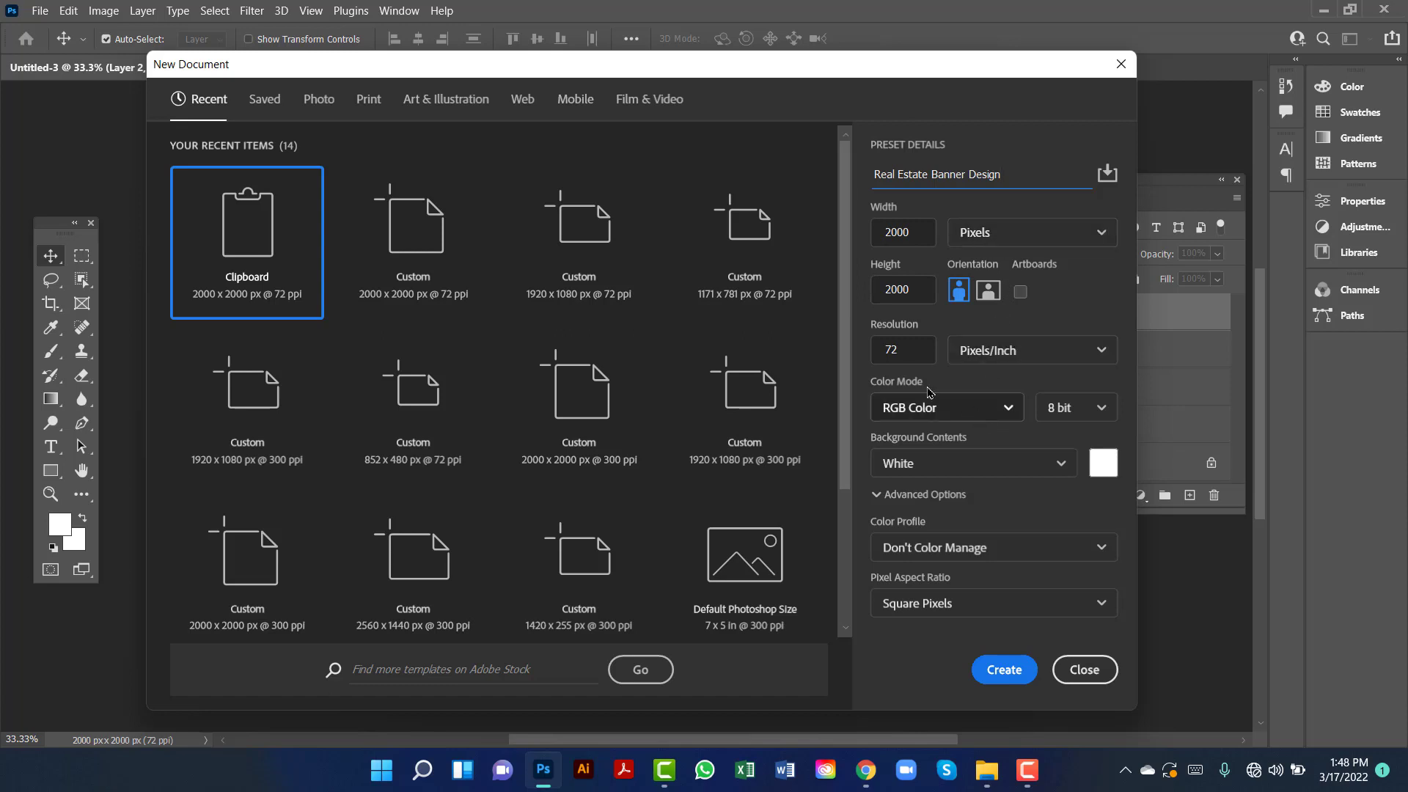
left_click_drag(912, 352, 855, 360)
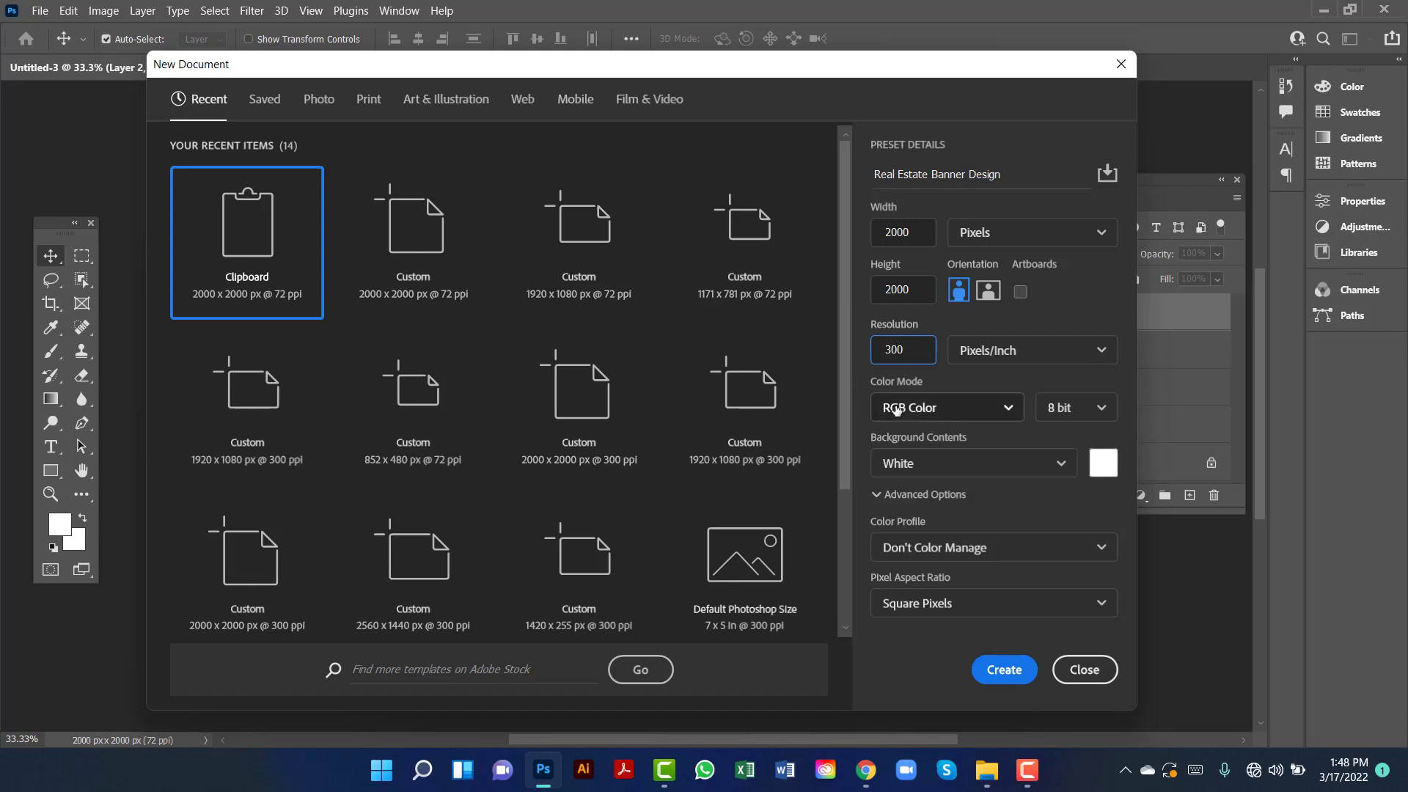
left_click(1003, 670)
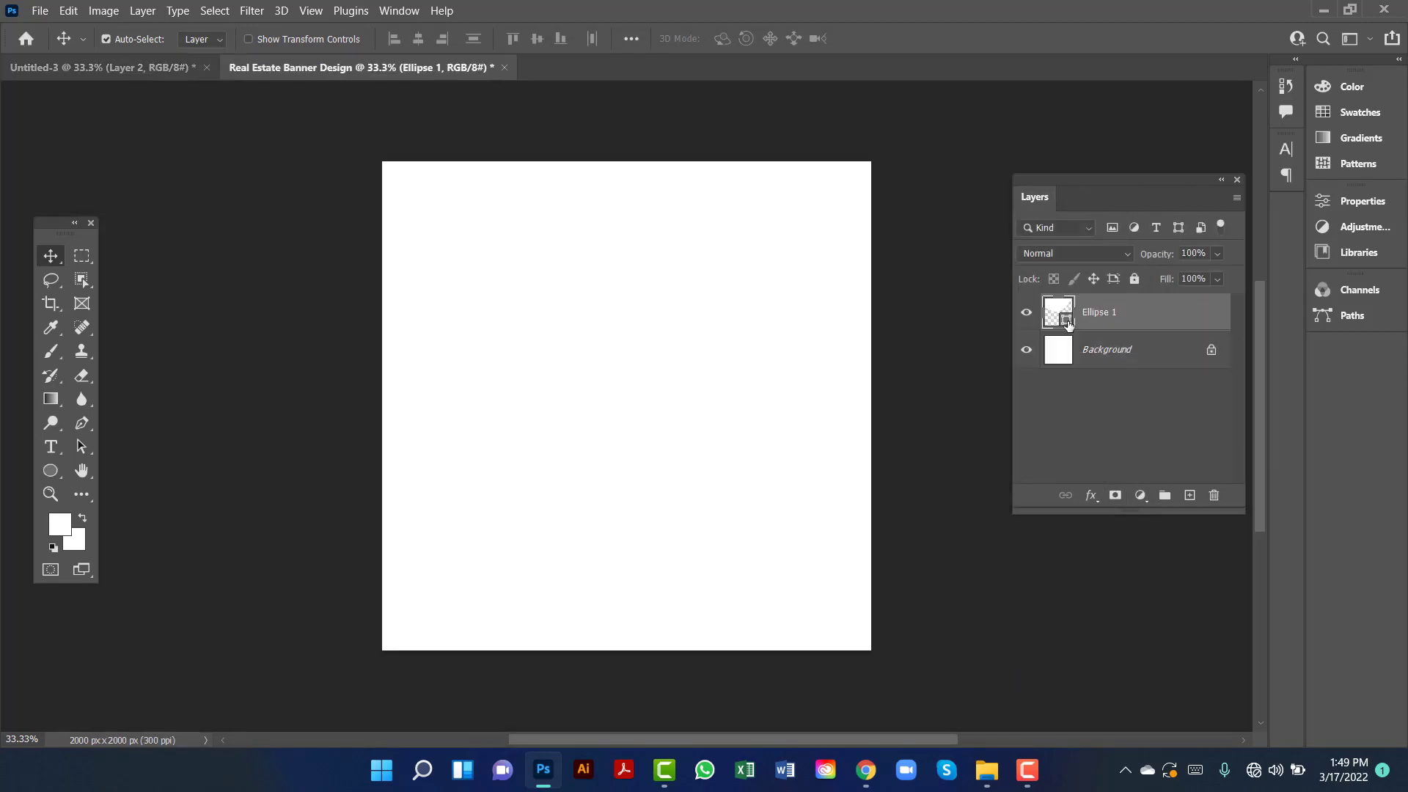
Fill the large circle with the recently used light orange and centre it horizontally on the canvas
double_click(1066, 321)
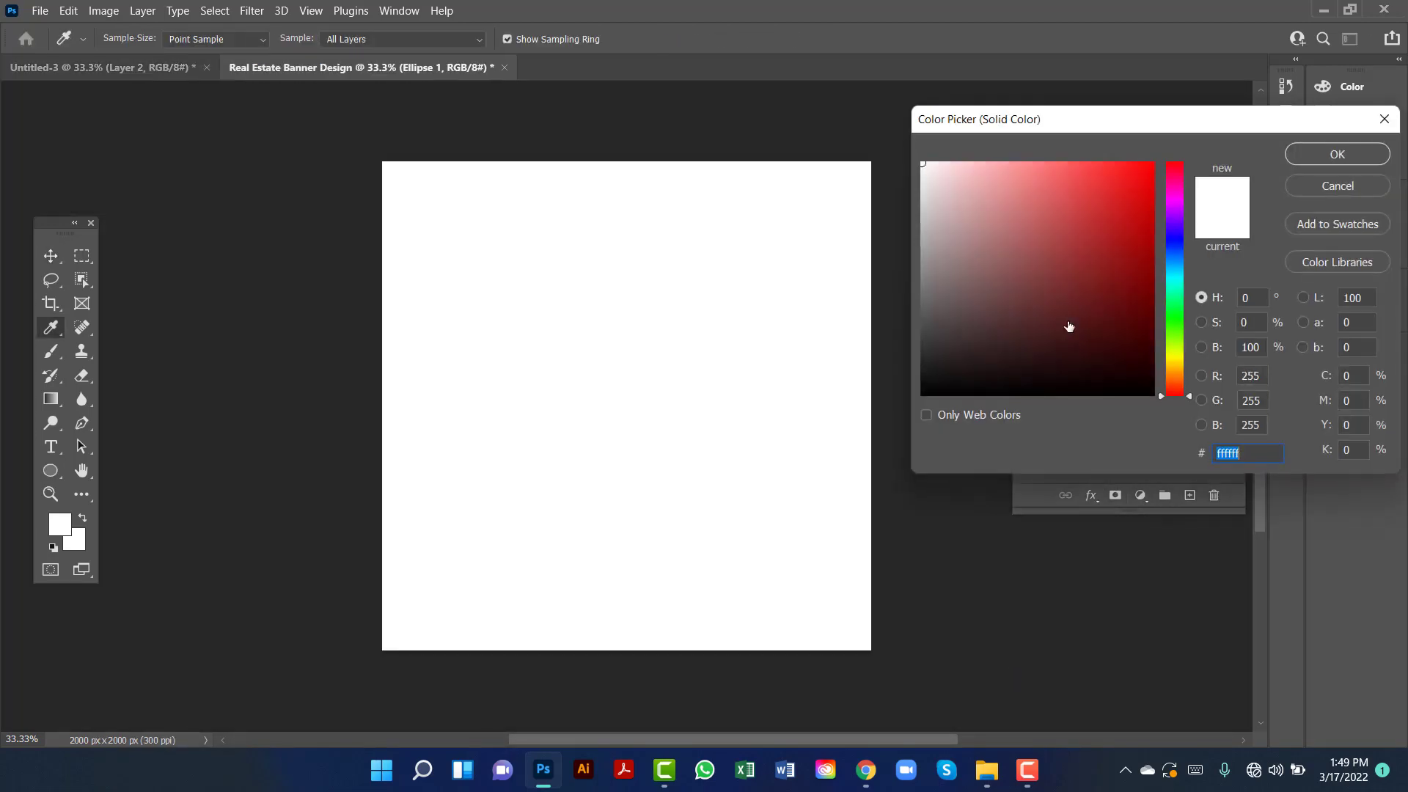
left_click(1335, 187)
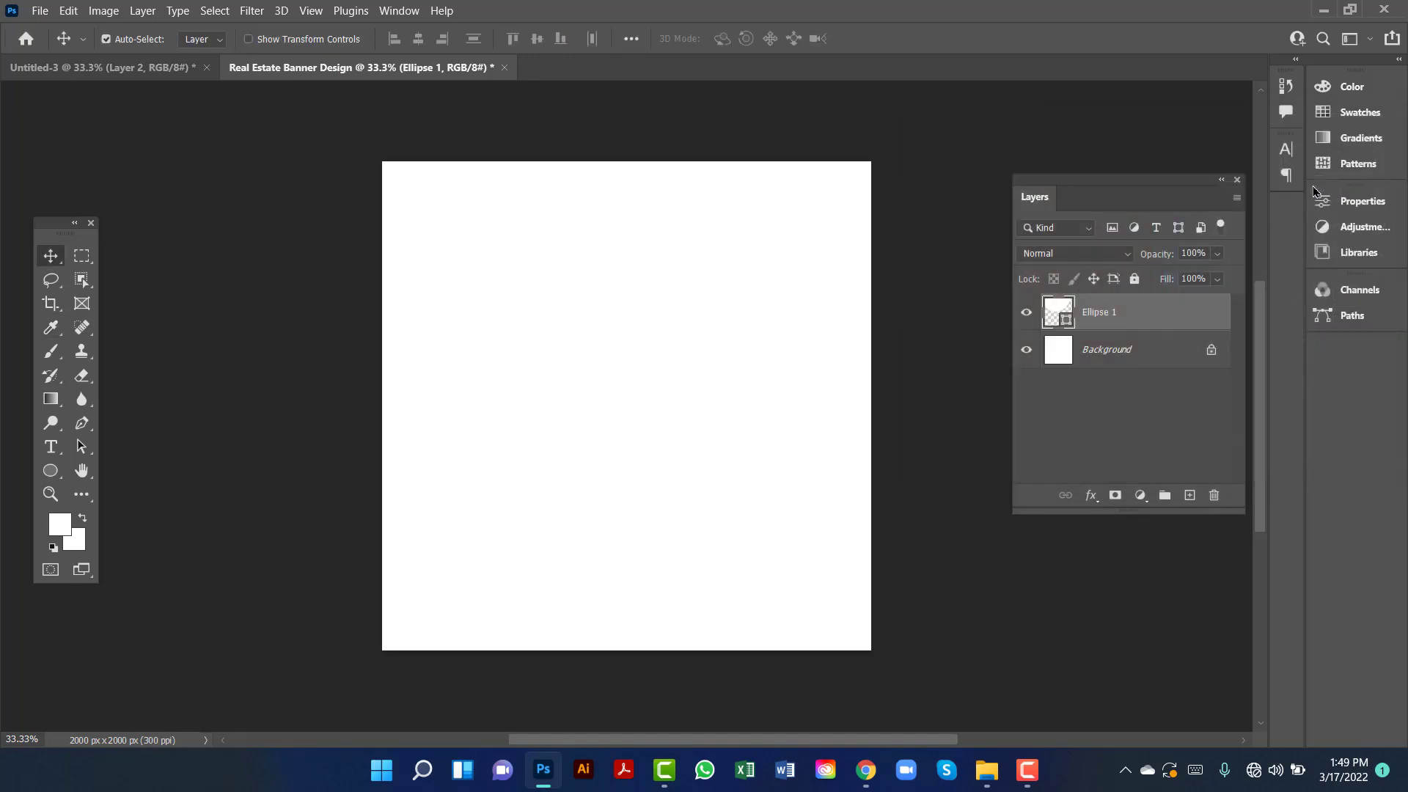
left_click(49, 470)
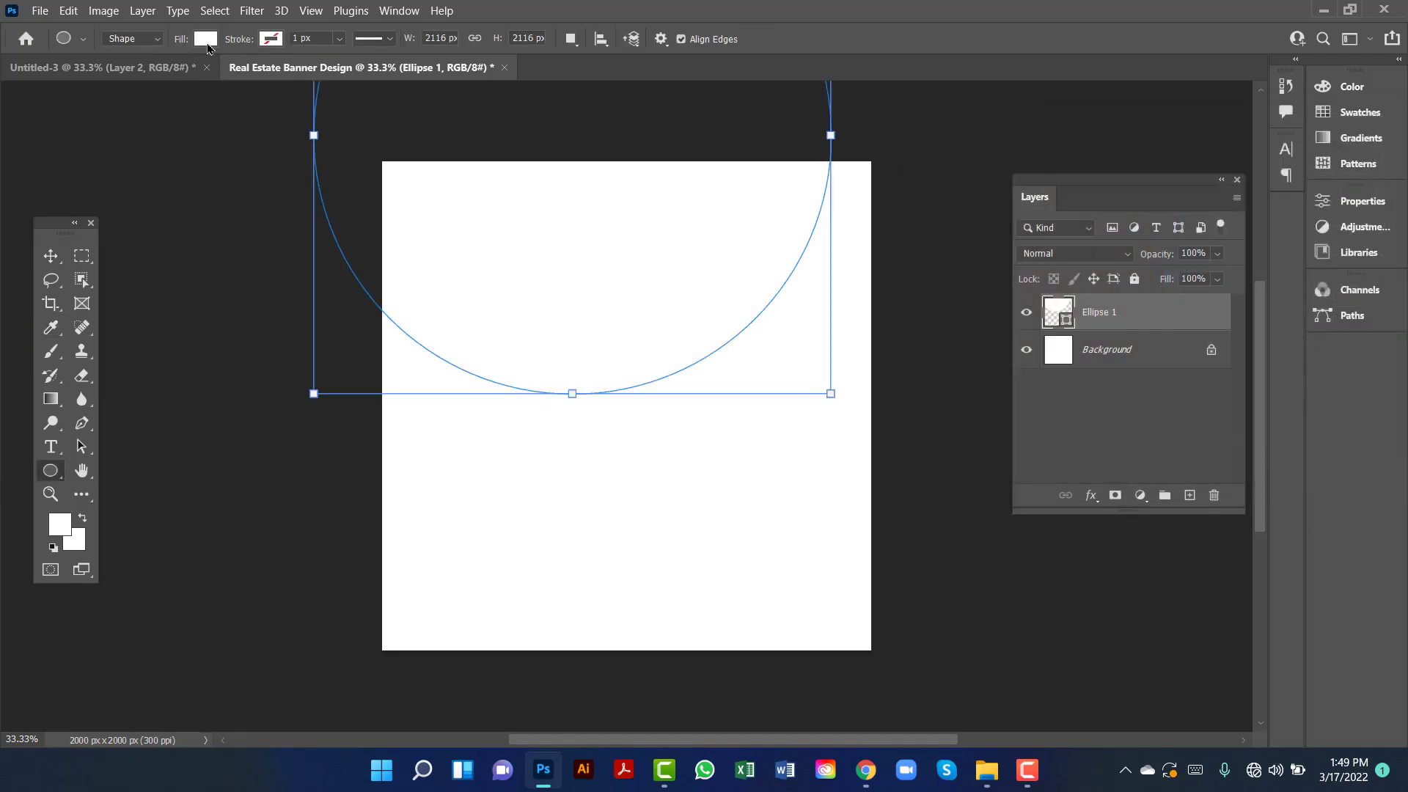
left_click(207, 40)
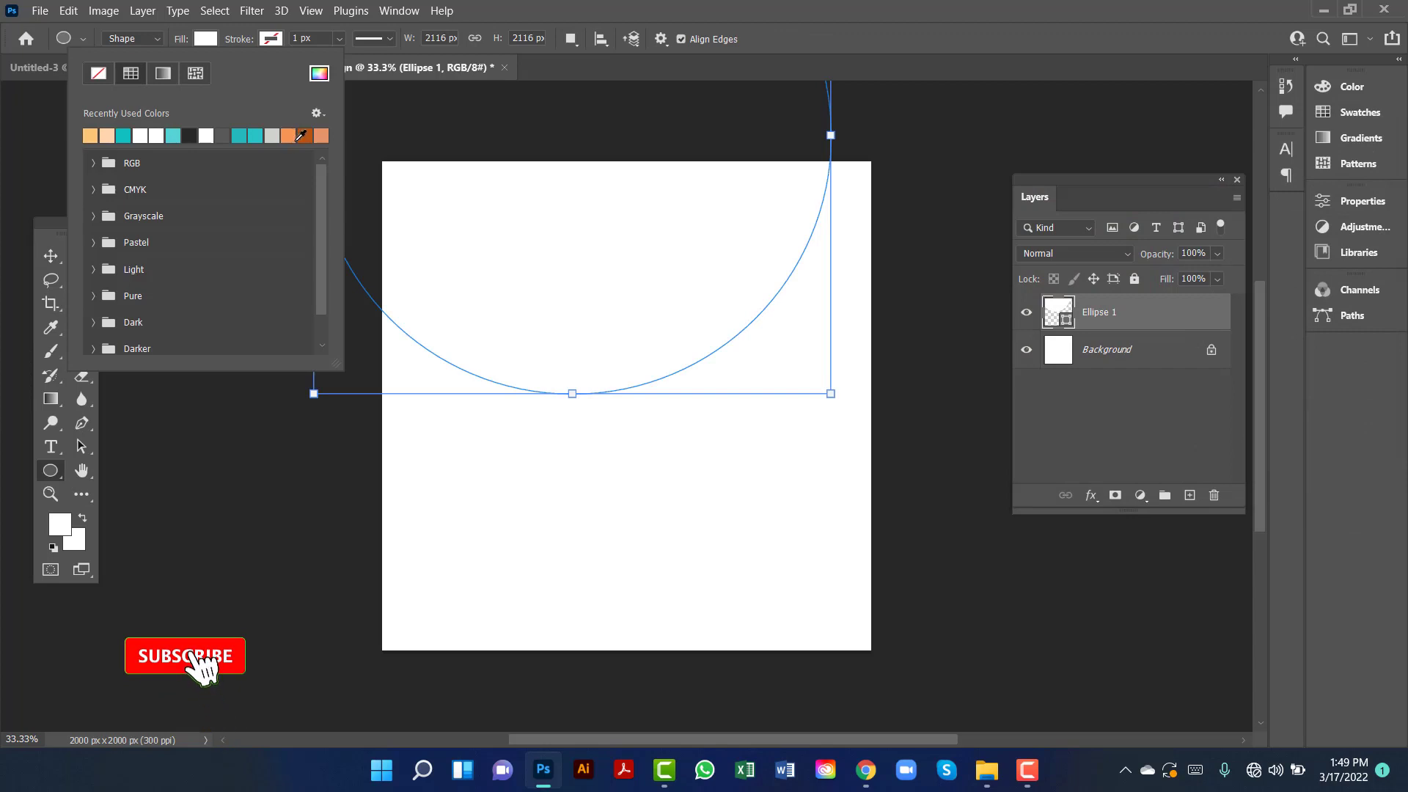
left_click(305, 135)
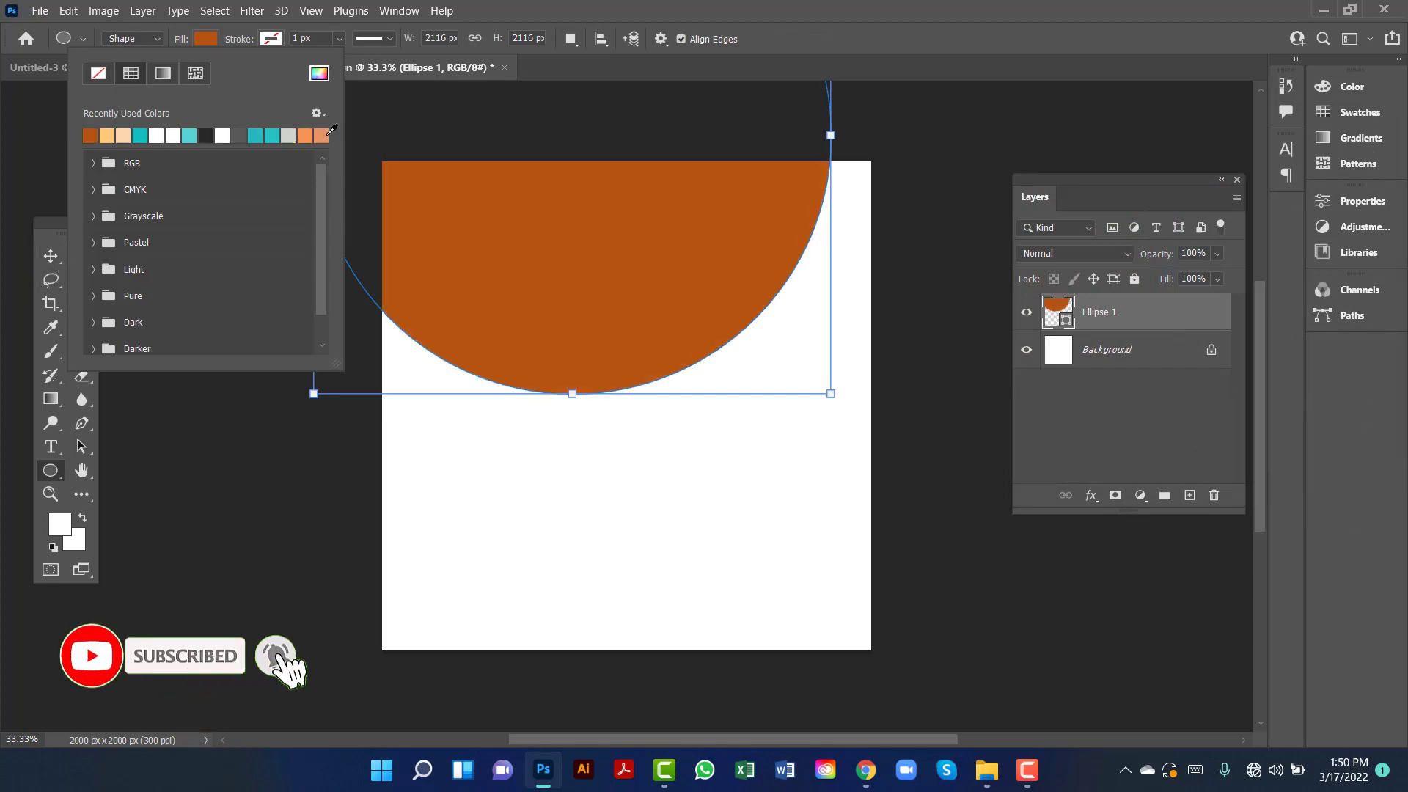
left_click(312, 139)
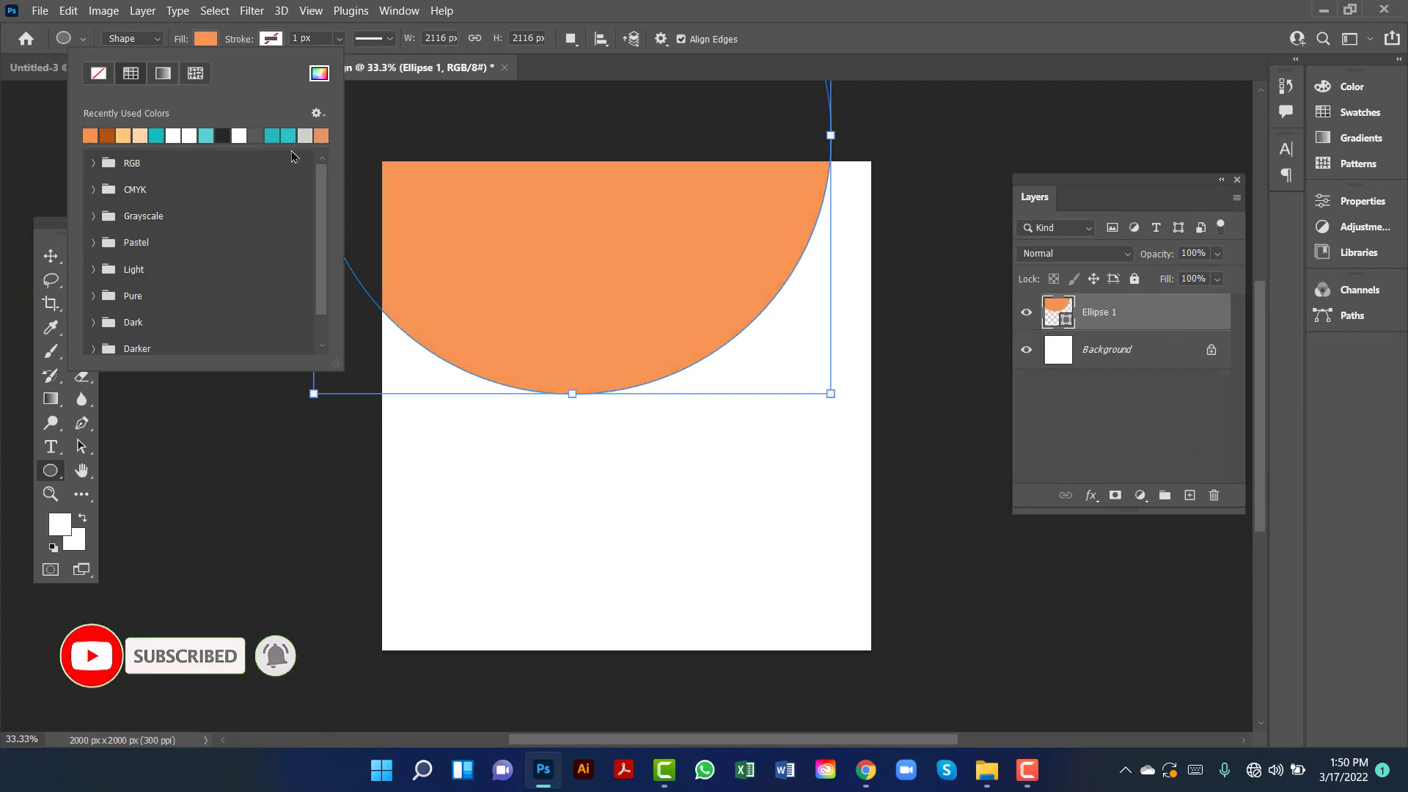
left_click(51, 256)
left_click_drag(566, 224, 624, 231)
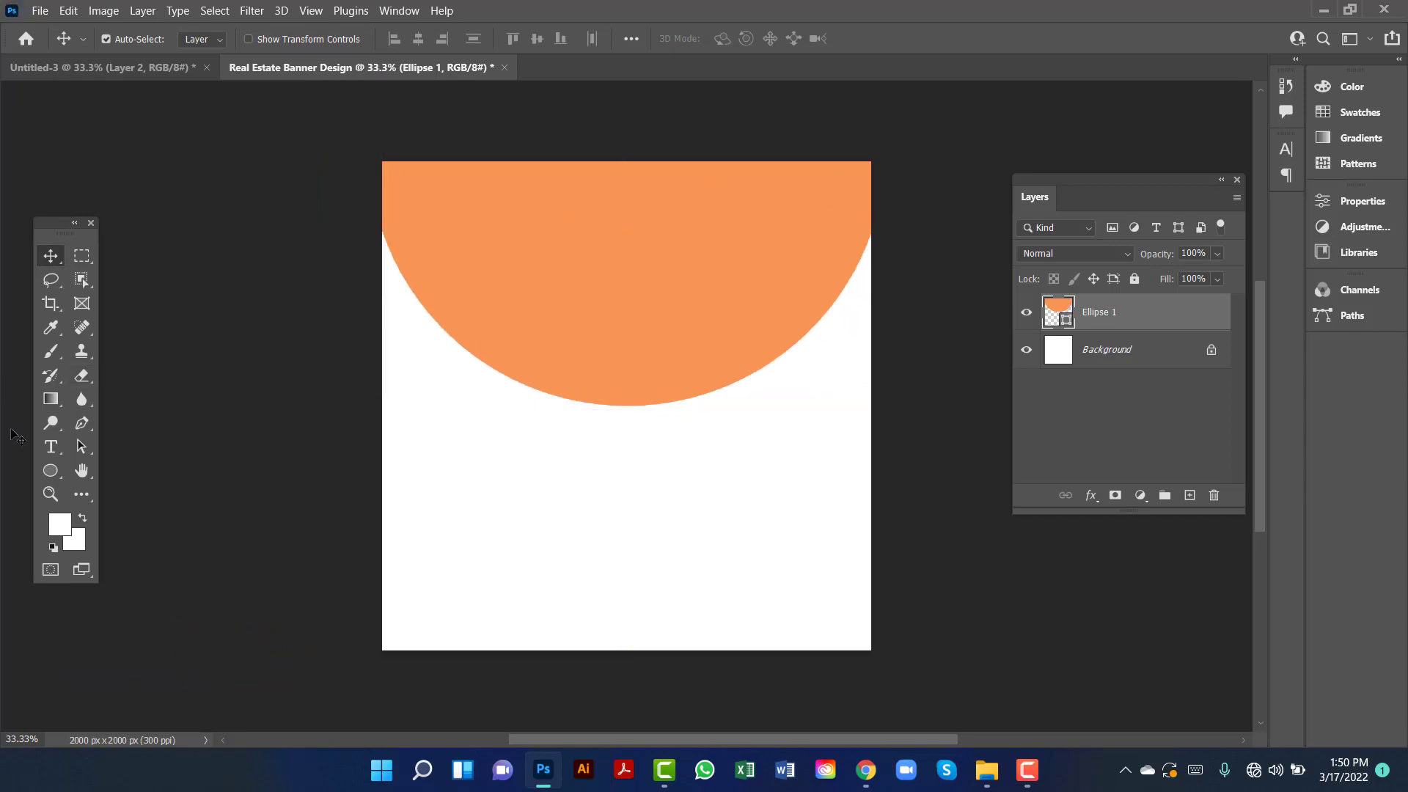
Accept f69554 as the circle's fill colour and move the circle slightly lower on the canvas
left_click(51, 471)
left_click(210, 39)
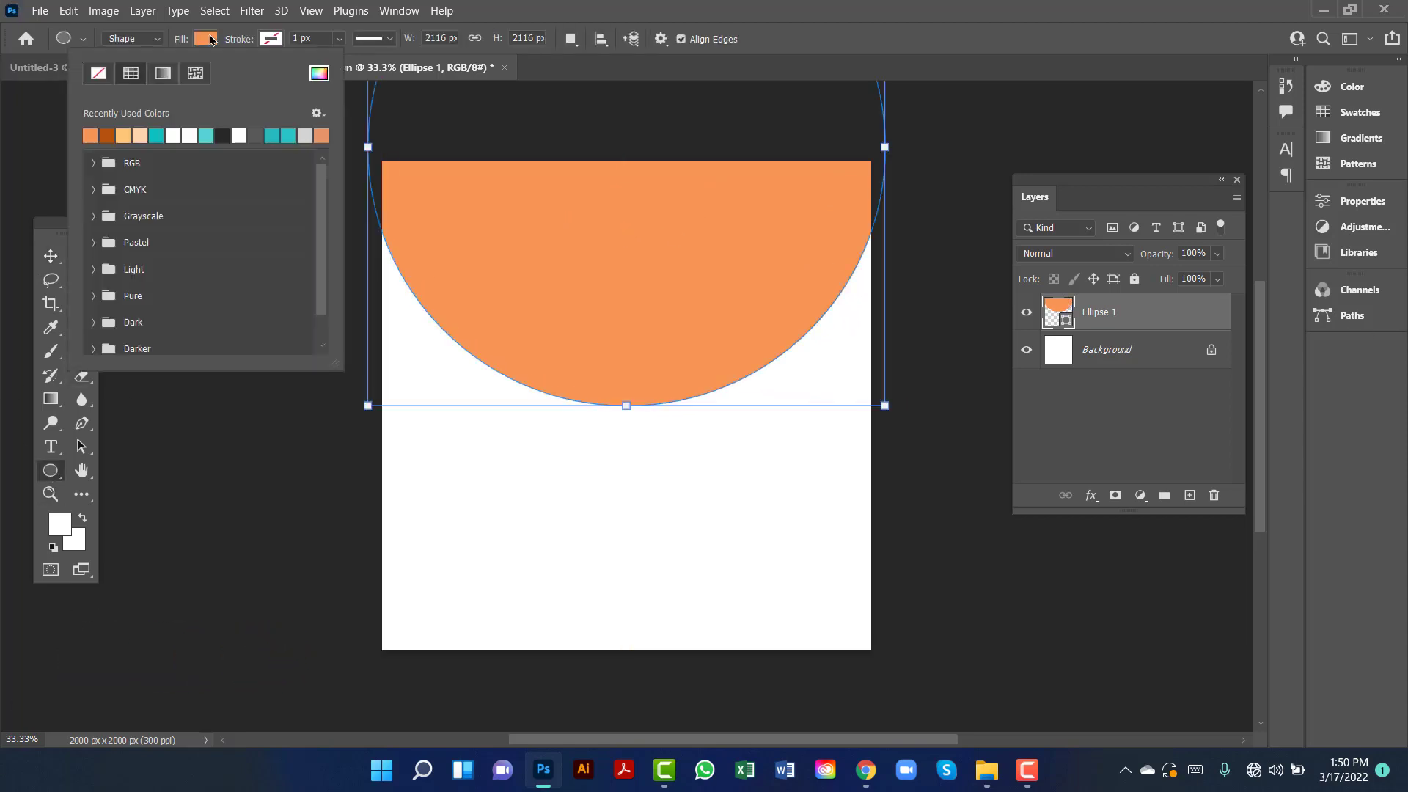
left_click(323, 76)
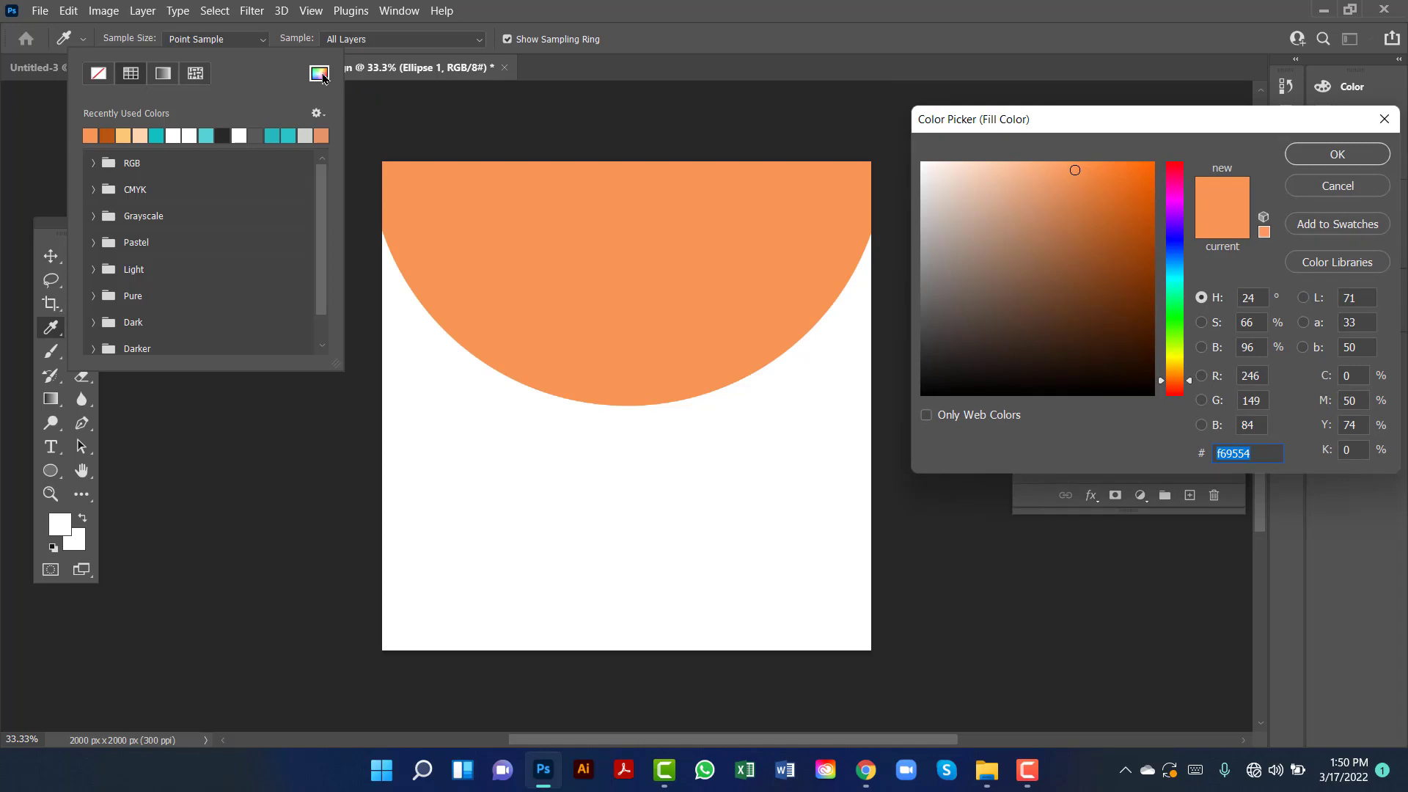
key("Return")
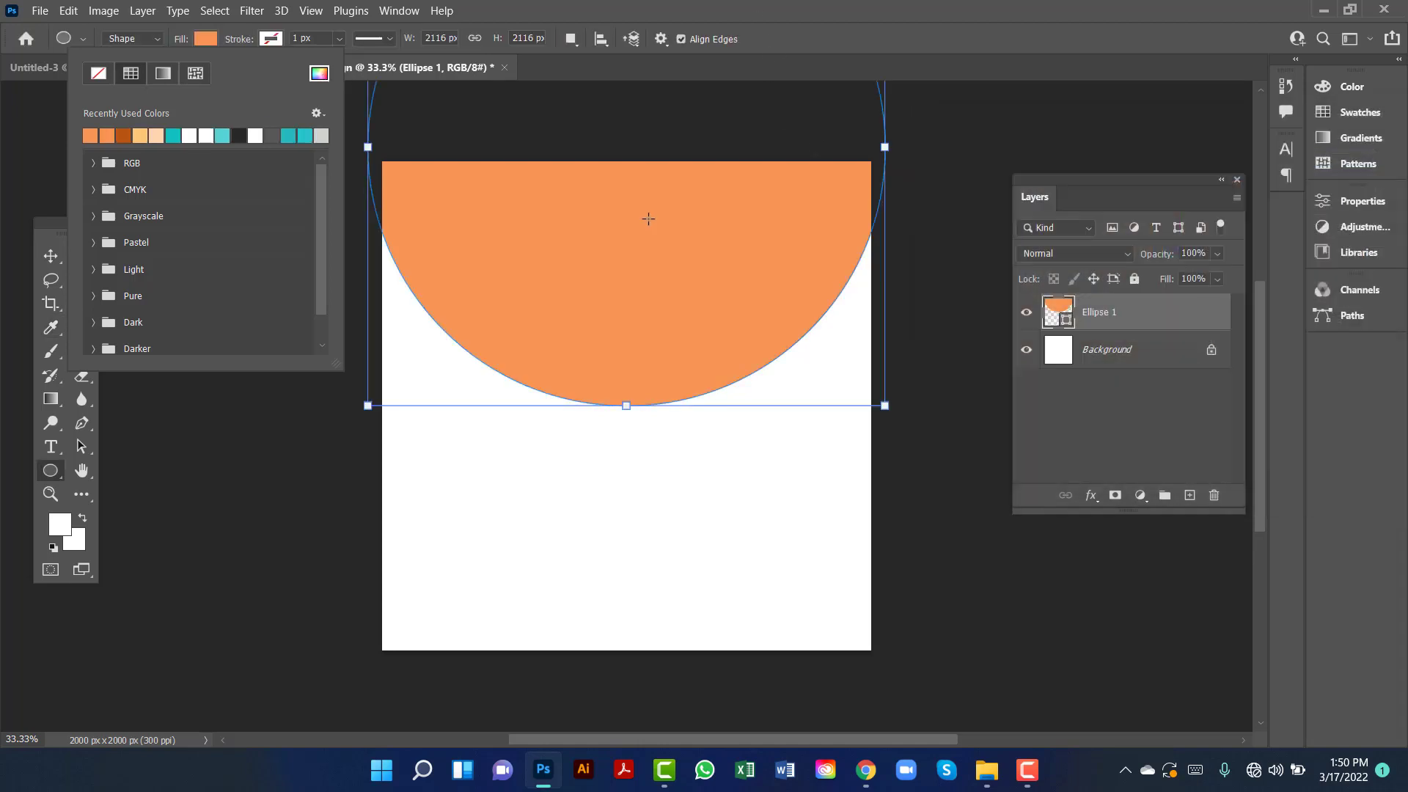
left_click(50, 255)
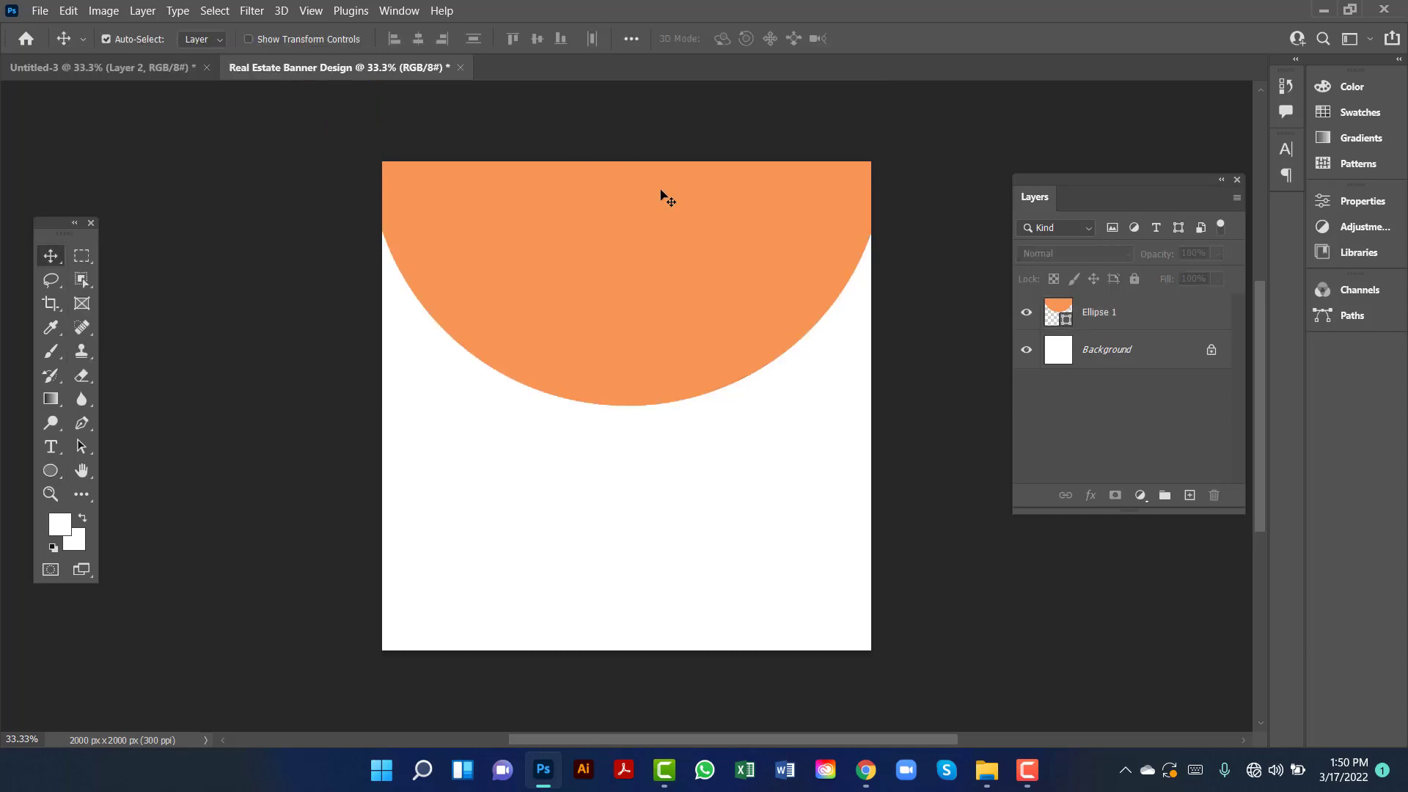
left_click_drag(688, 252, 685, 274)
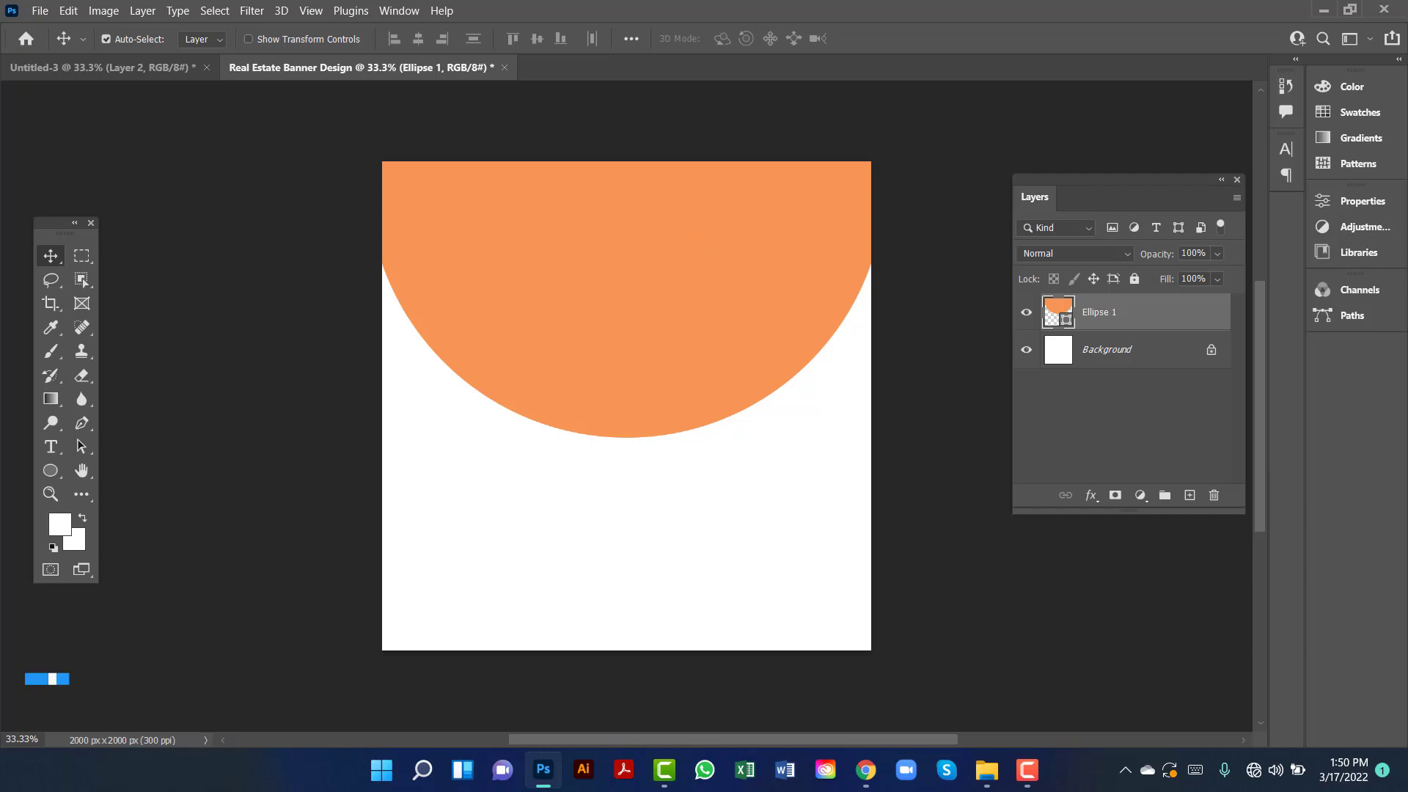
Duplicate the circle layer beneath the original and raise the original slightly so the copy's lower edge shows
key("ctrl+j")
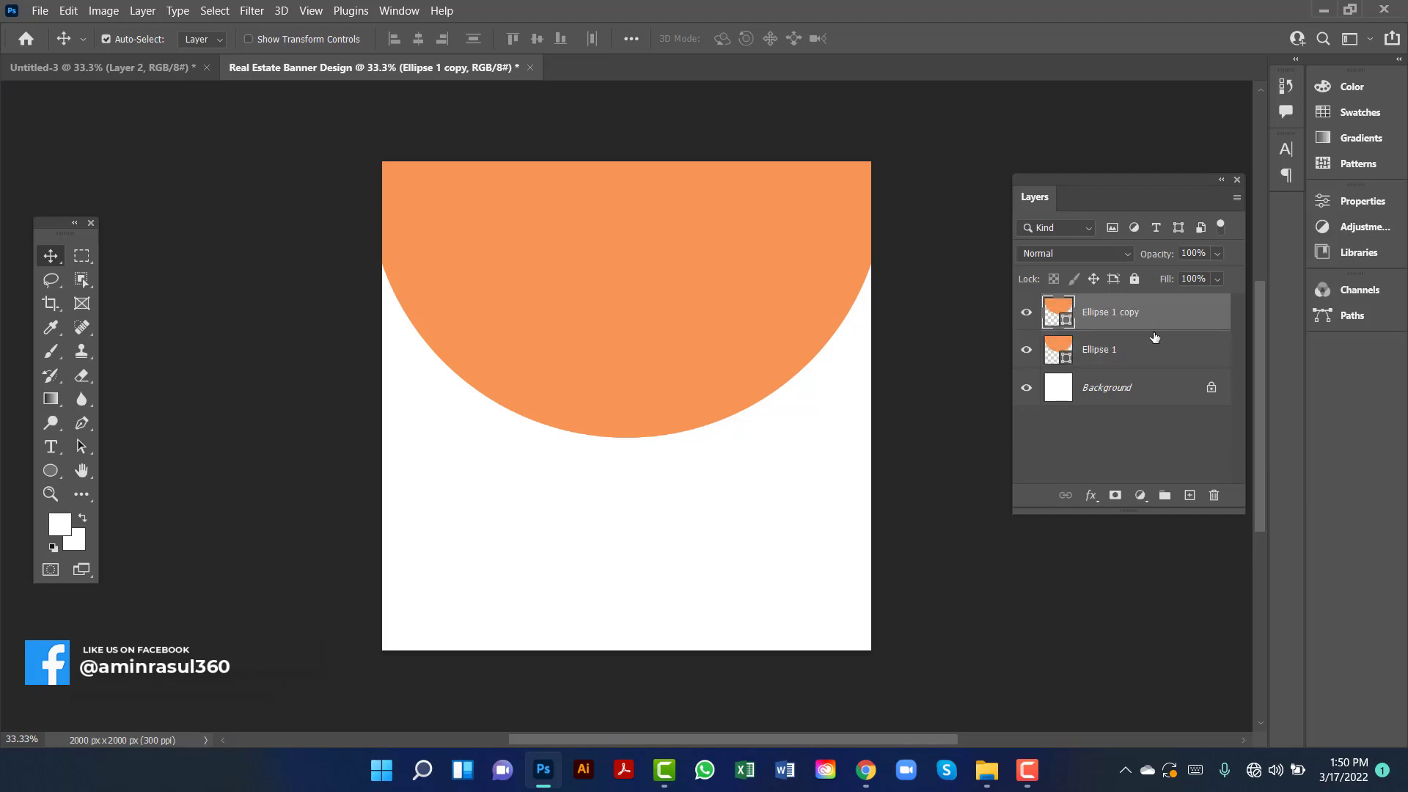
left_click_drag(1153, 308, 1141, 369)
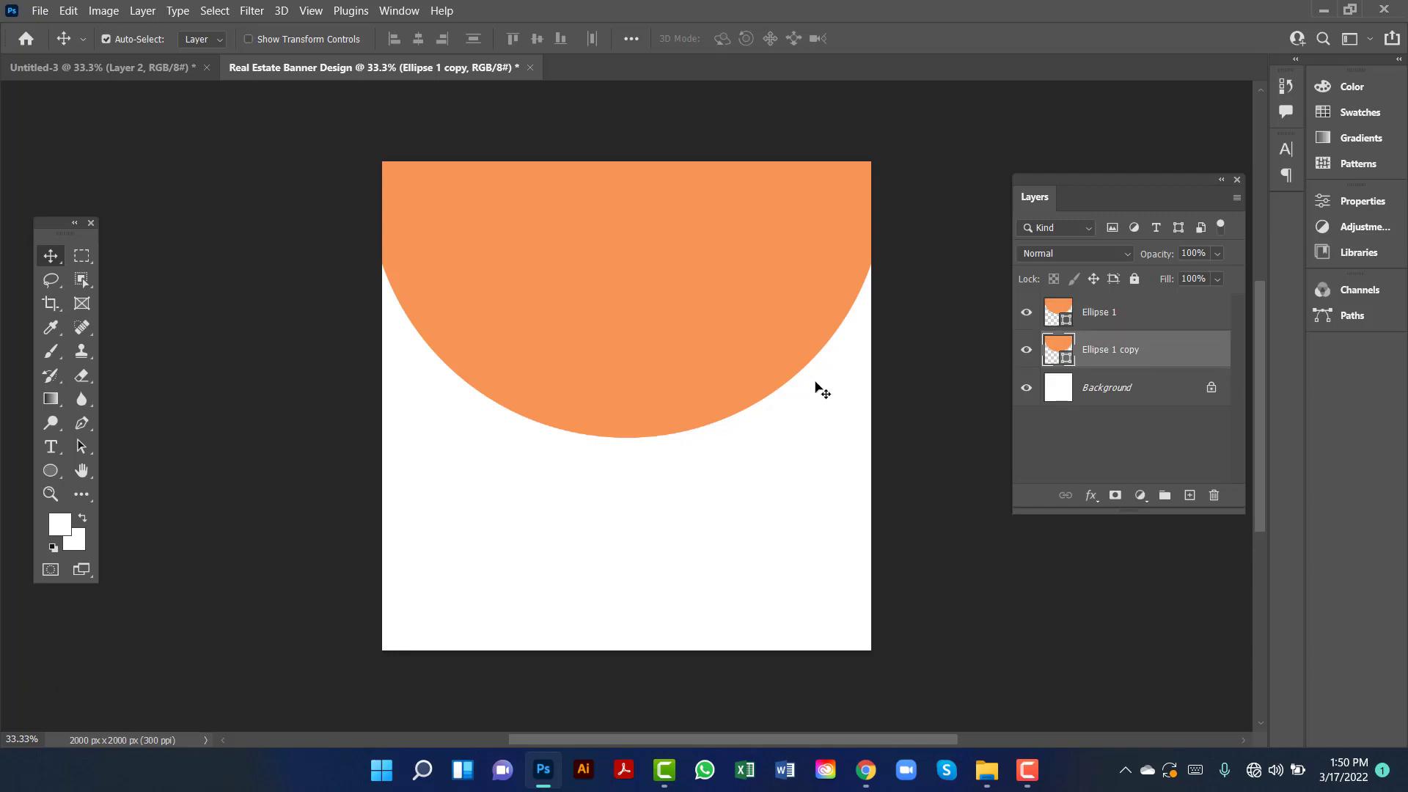
left_click(1112, 320)
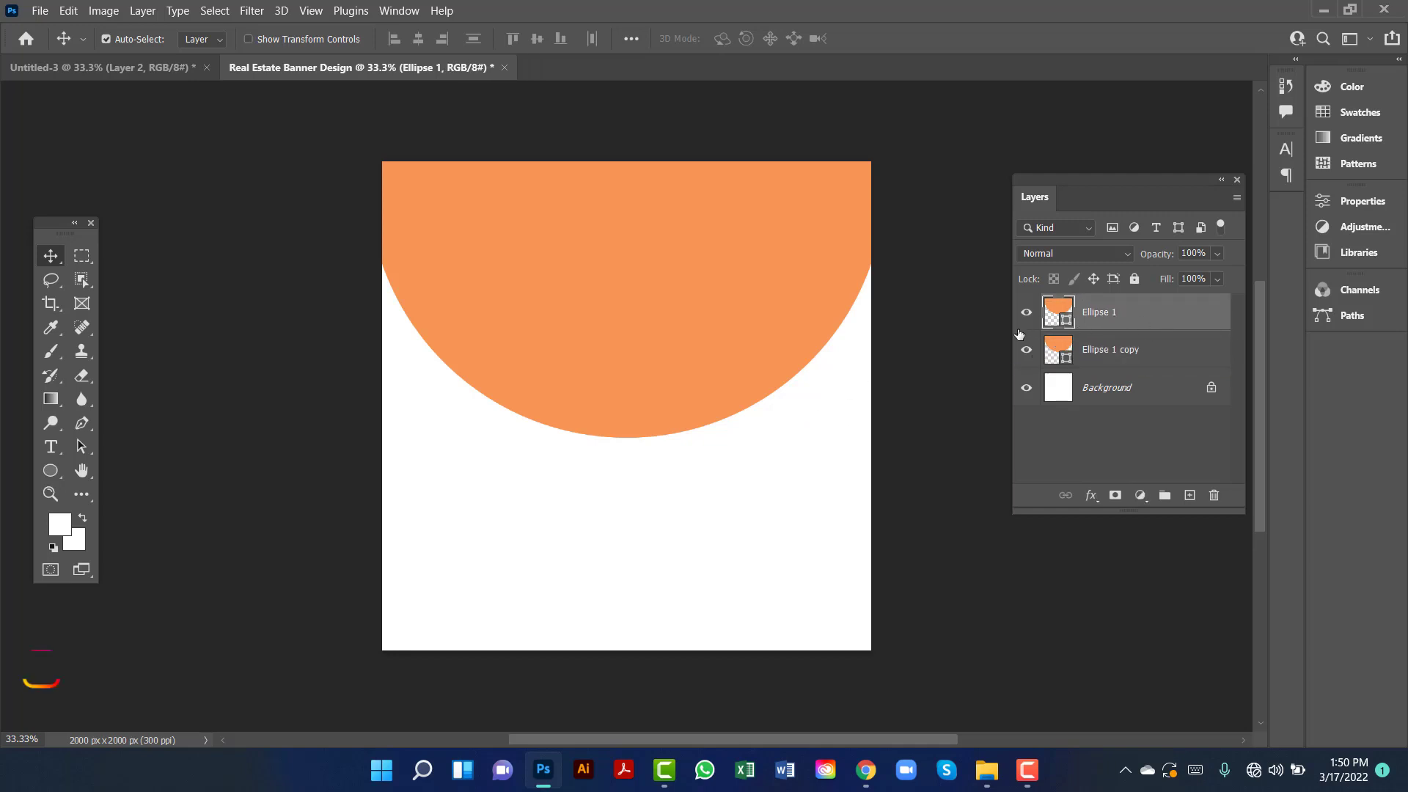
left_click_drag(742, 318, 740, 296)
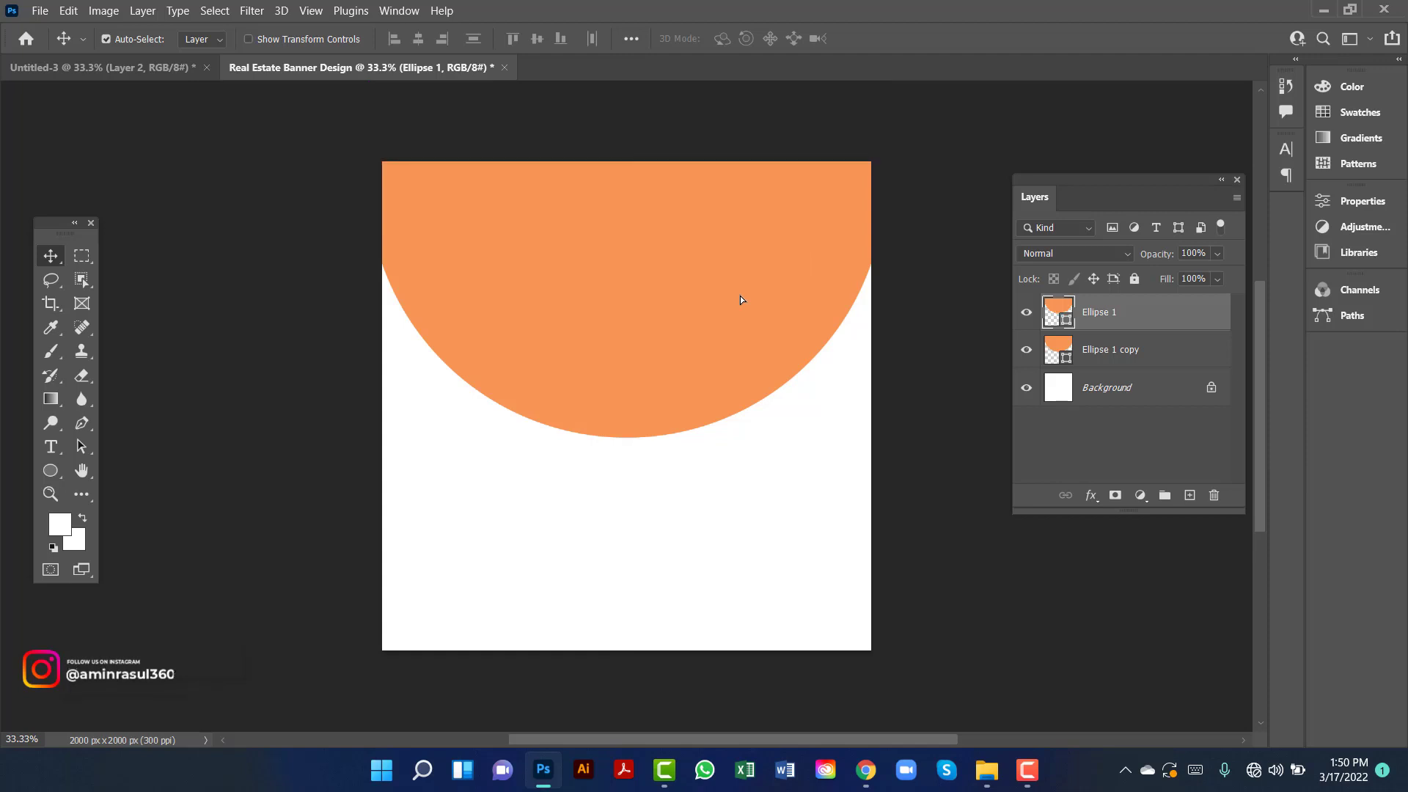
Fill the front circle with the recently used dark orange and lower it to leave a thin light-orange rim
left_click(51, 470)
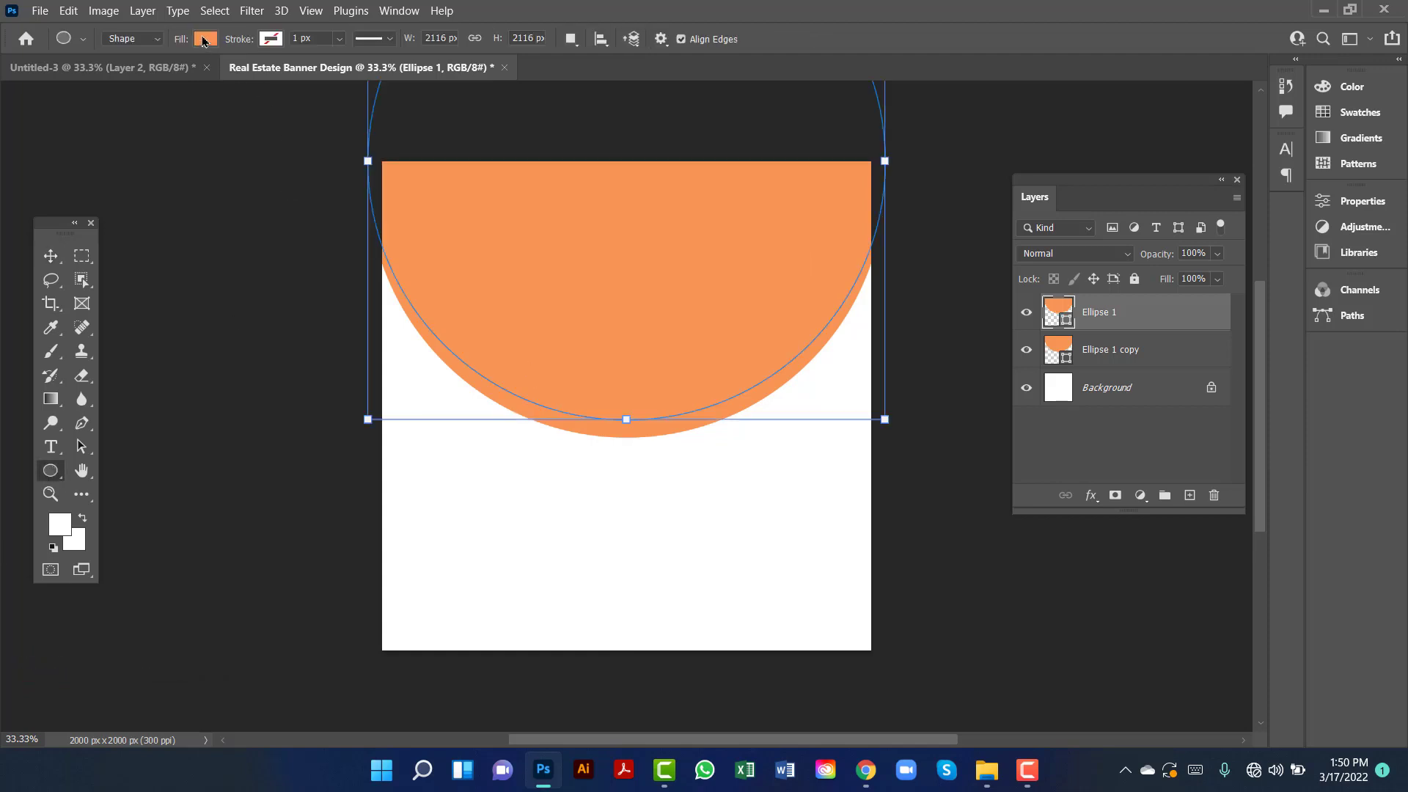
left_click(204, 40)
left_click(239, 135)
left_click(206, 135)
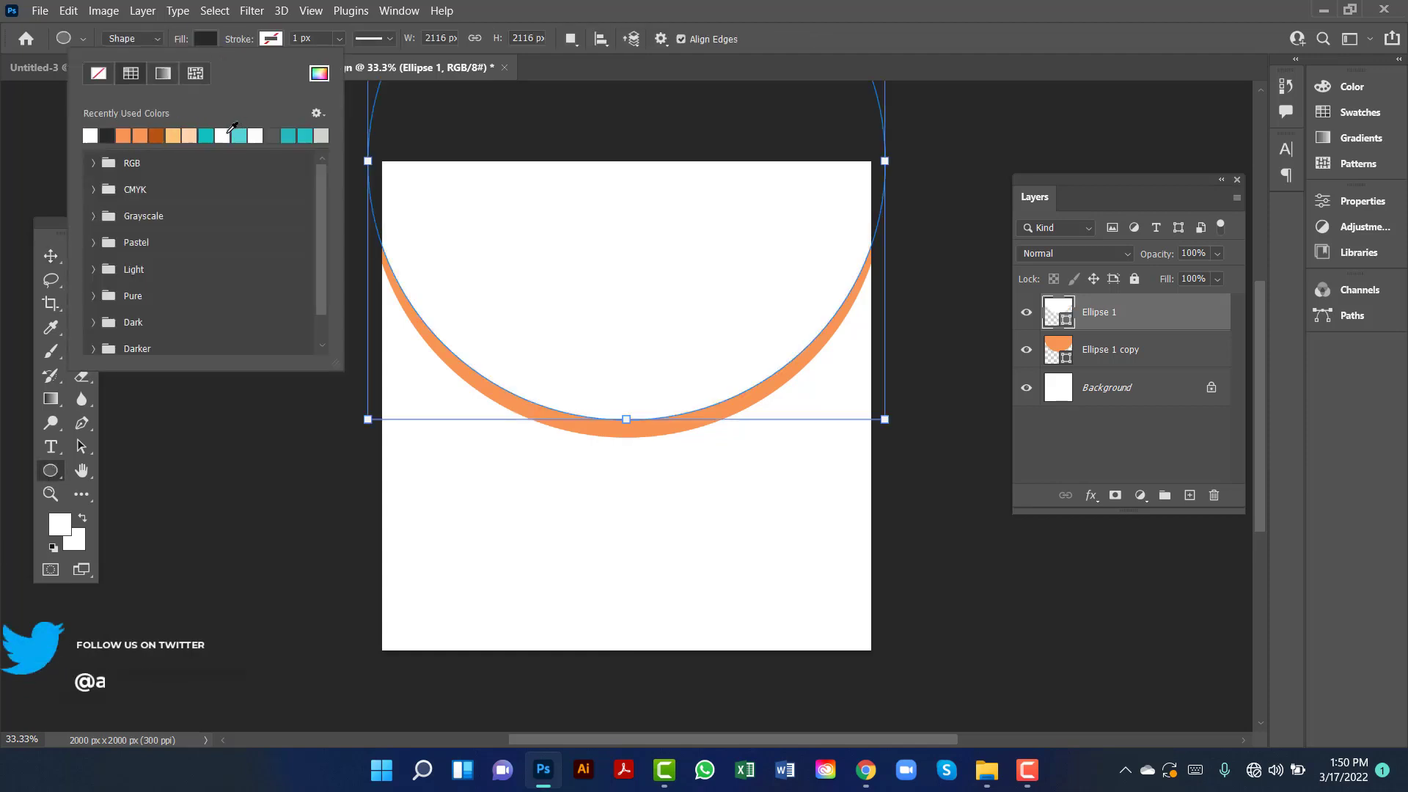
left_click(162, 137)
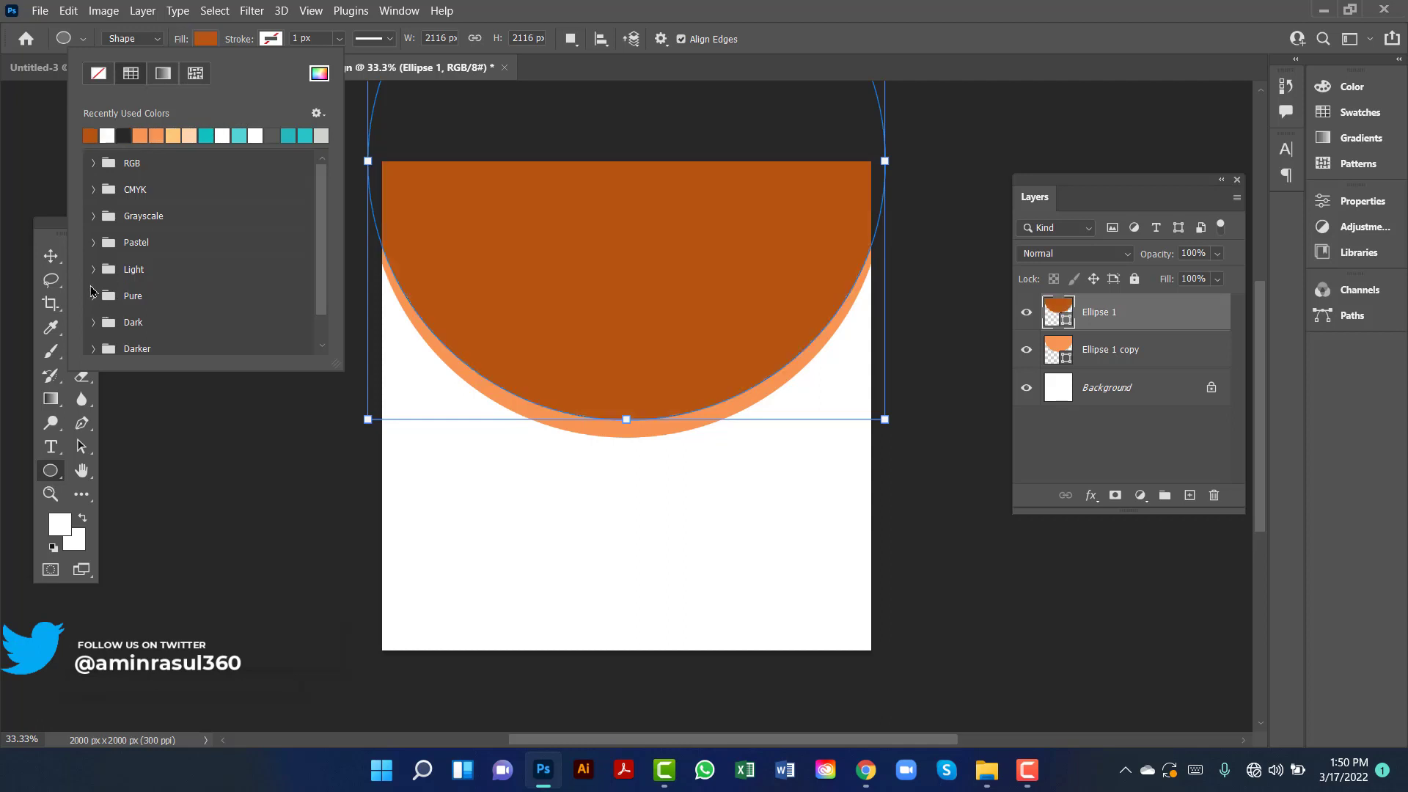
left_click(51, 255)
left_click_drag(597, 277, 594, 279)
left_click(330, 212)
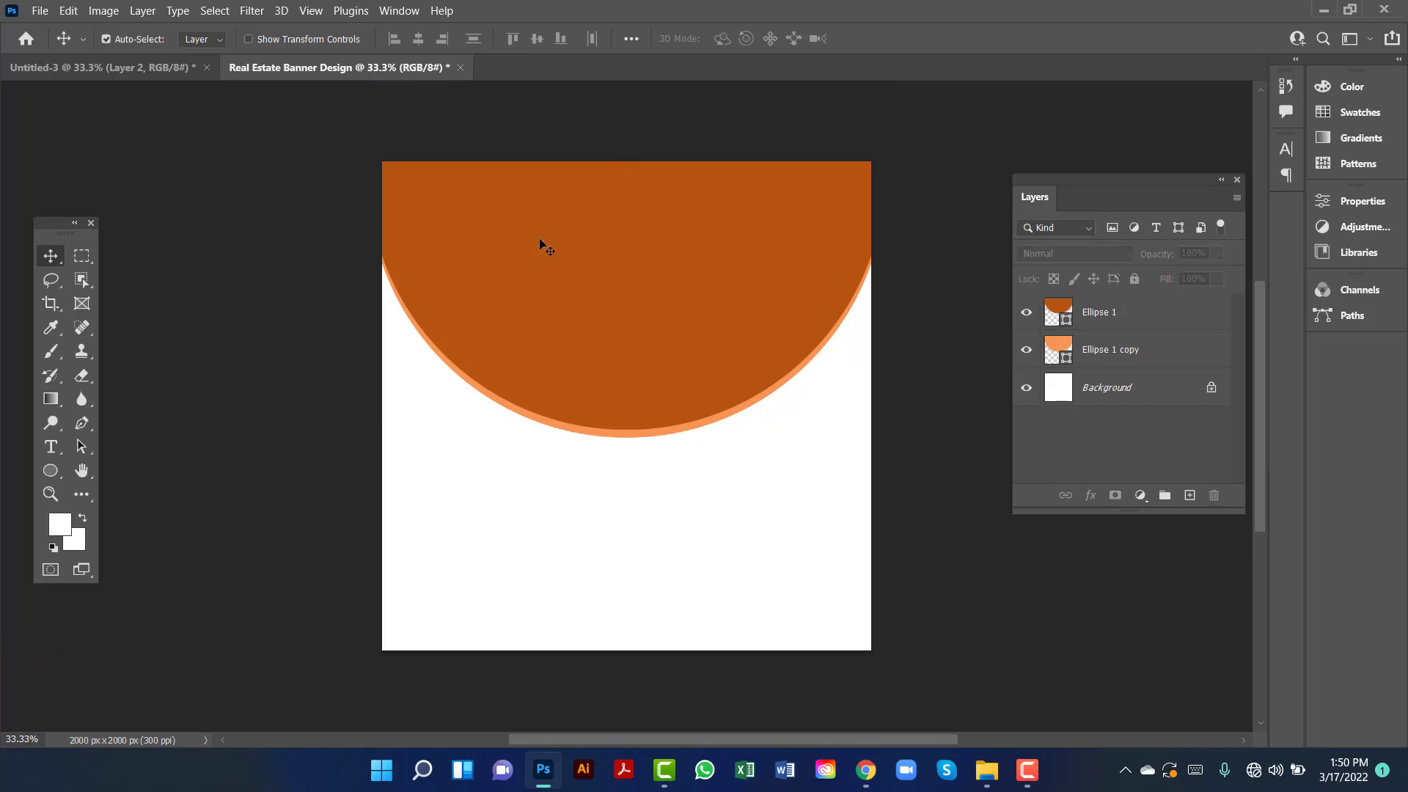
Bring the house exterior photo from the Untitled-3 document into the banner and place it over the circles
key("ctrl+Tab")
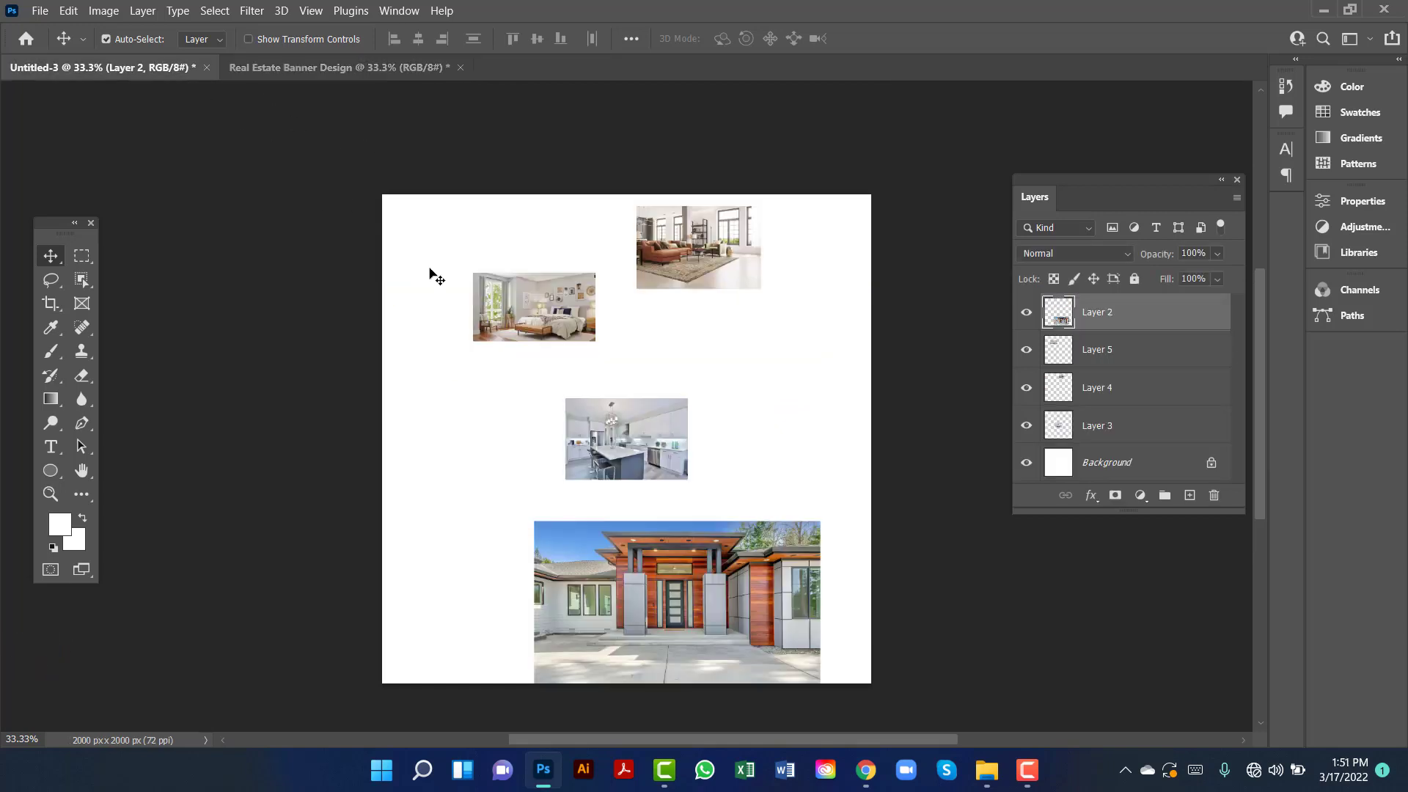
left_click_drag(673, 561, 535, 253)
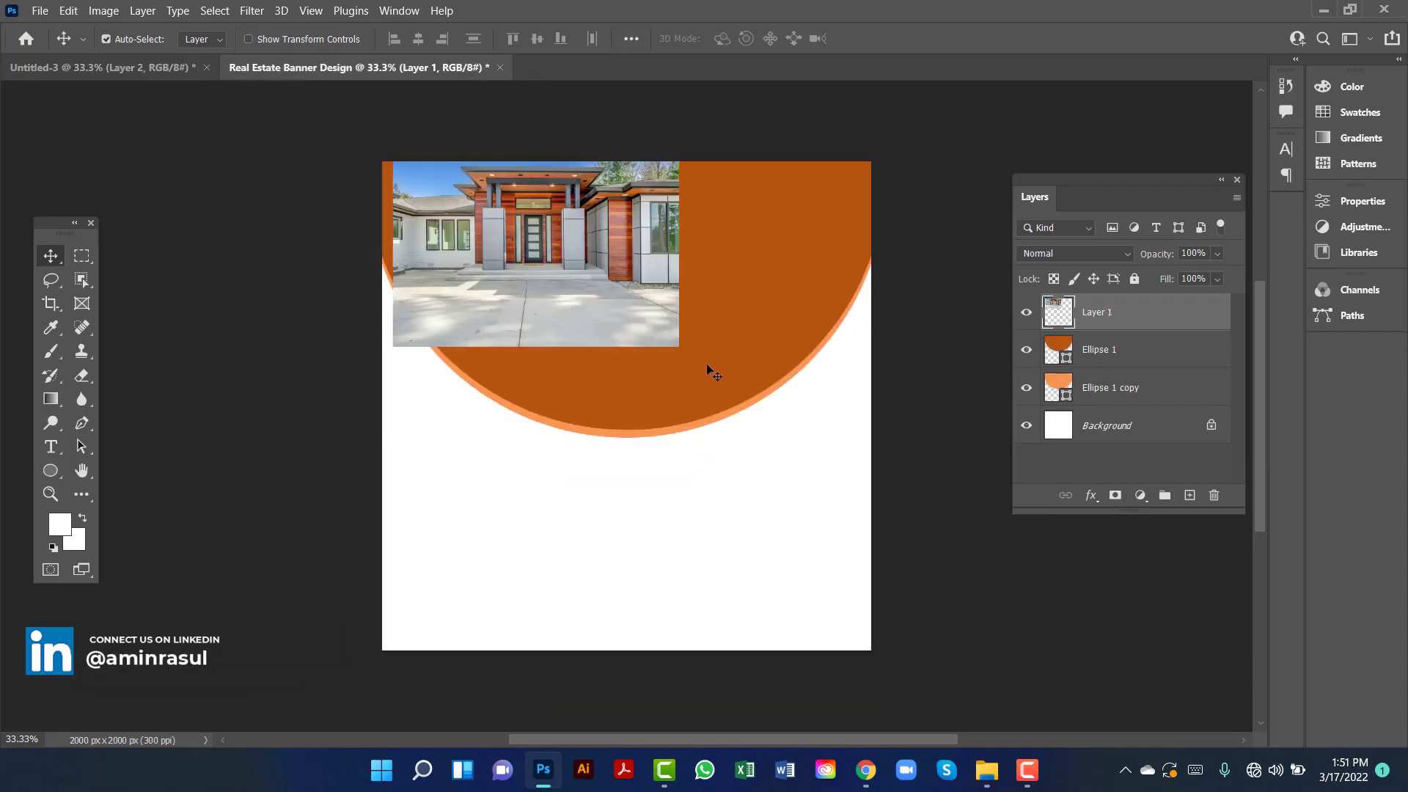
left_click_drag(579, 319, 613, 341)
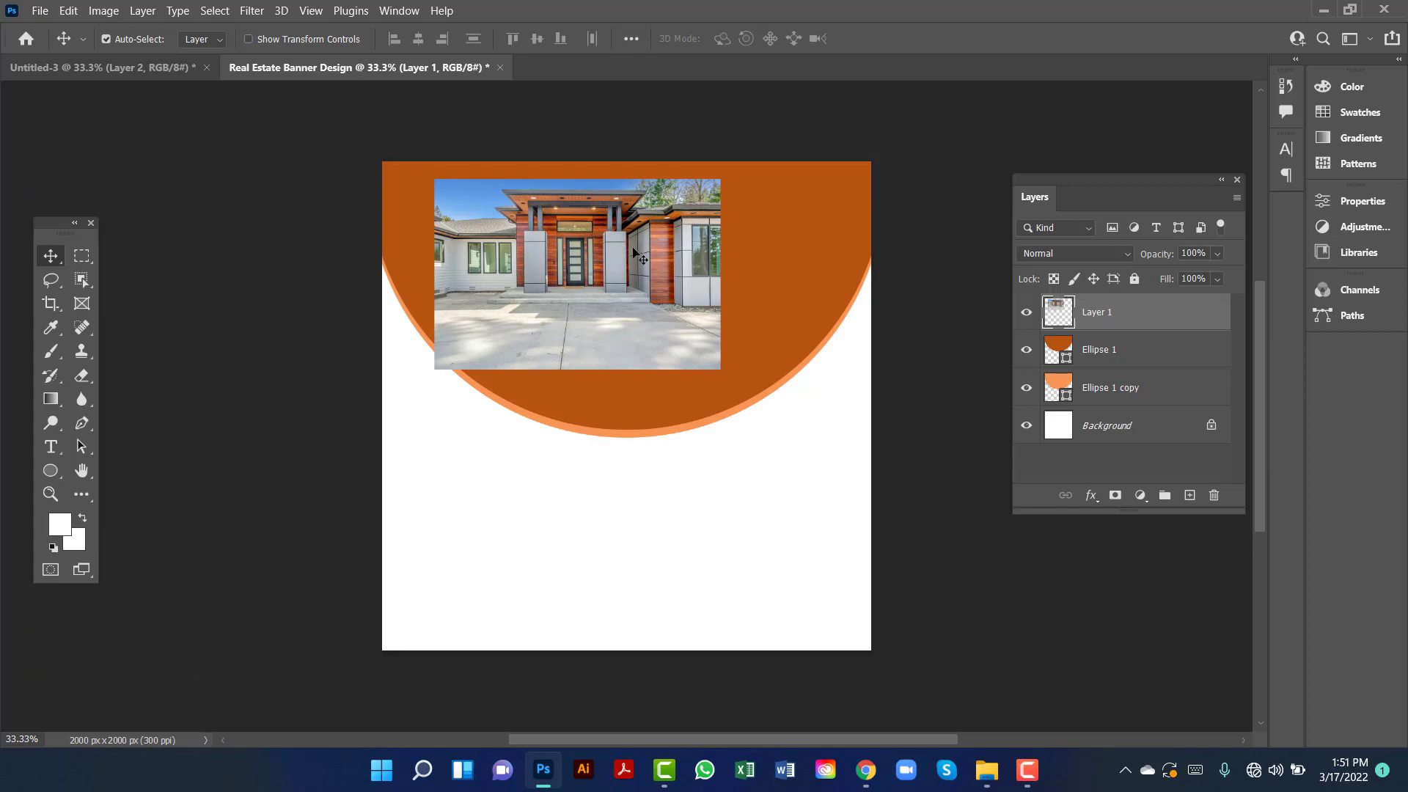
Scale the house photo proportionally to about 195% so it spans the canvas width, and centre it horizontally
left_click(71, 11)
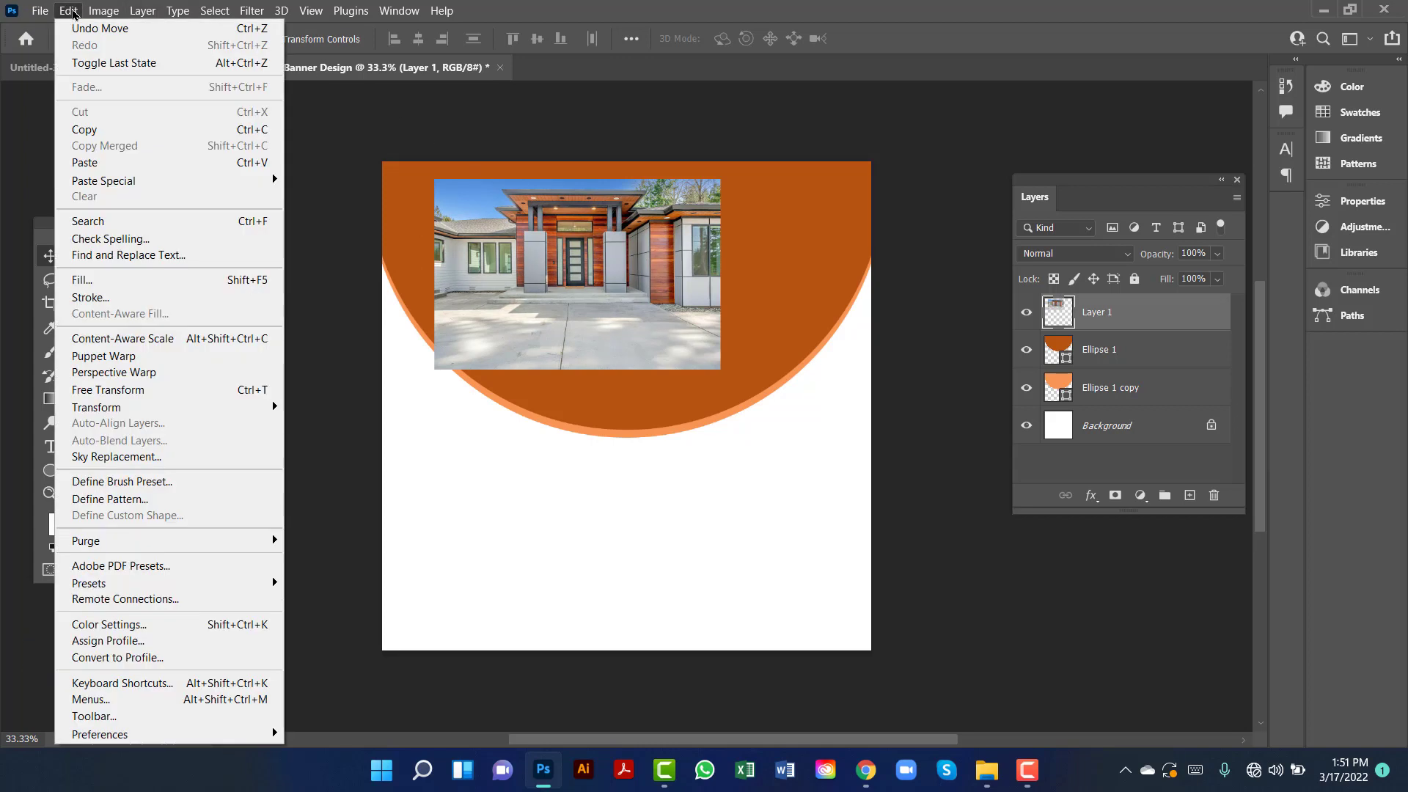
left_click(170, 388)
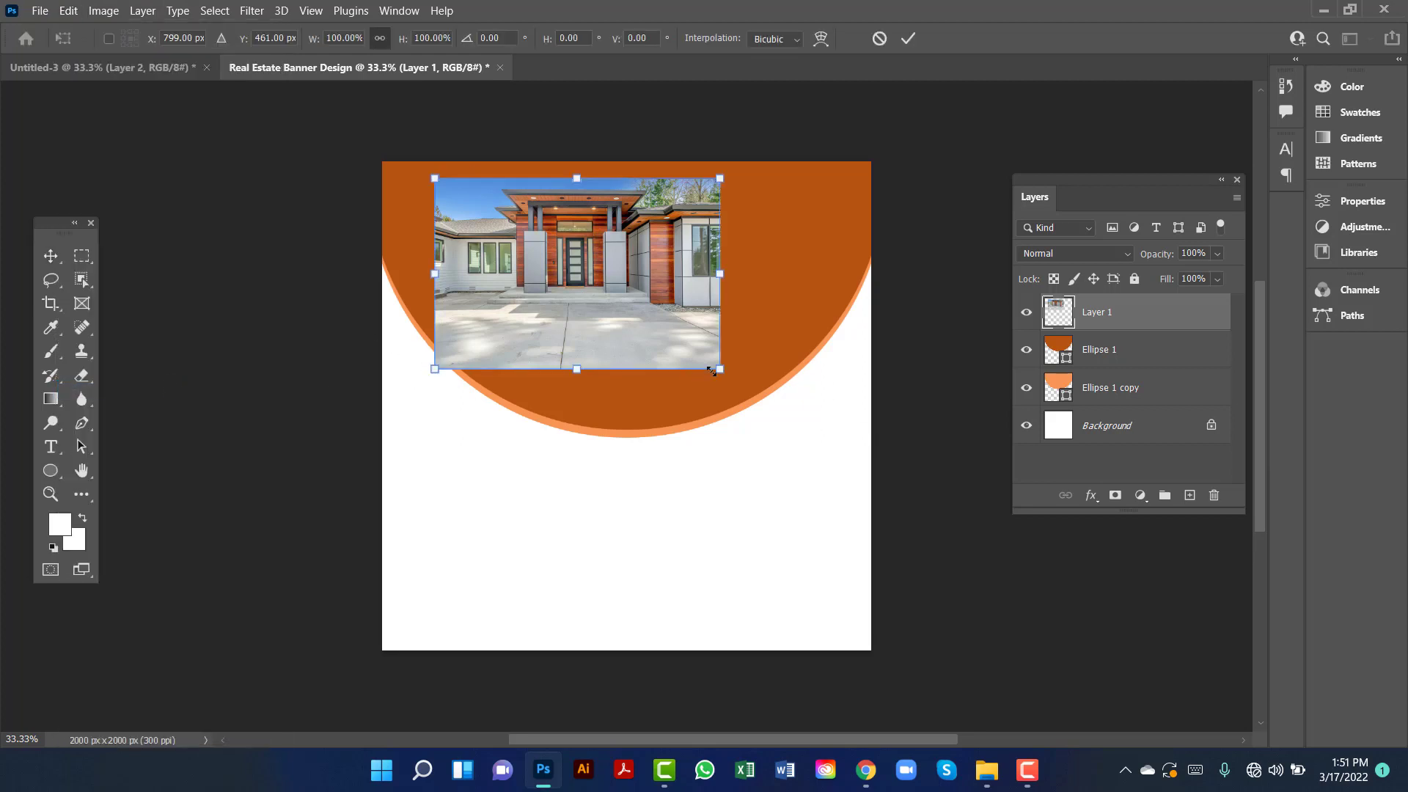
left_click_drag(735, 386, 921, 510)
left_click_drag(433, 488, 382, 531)
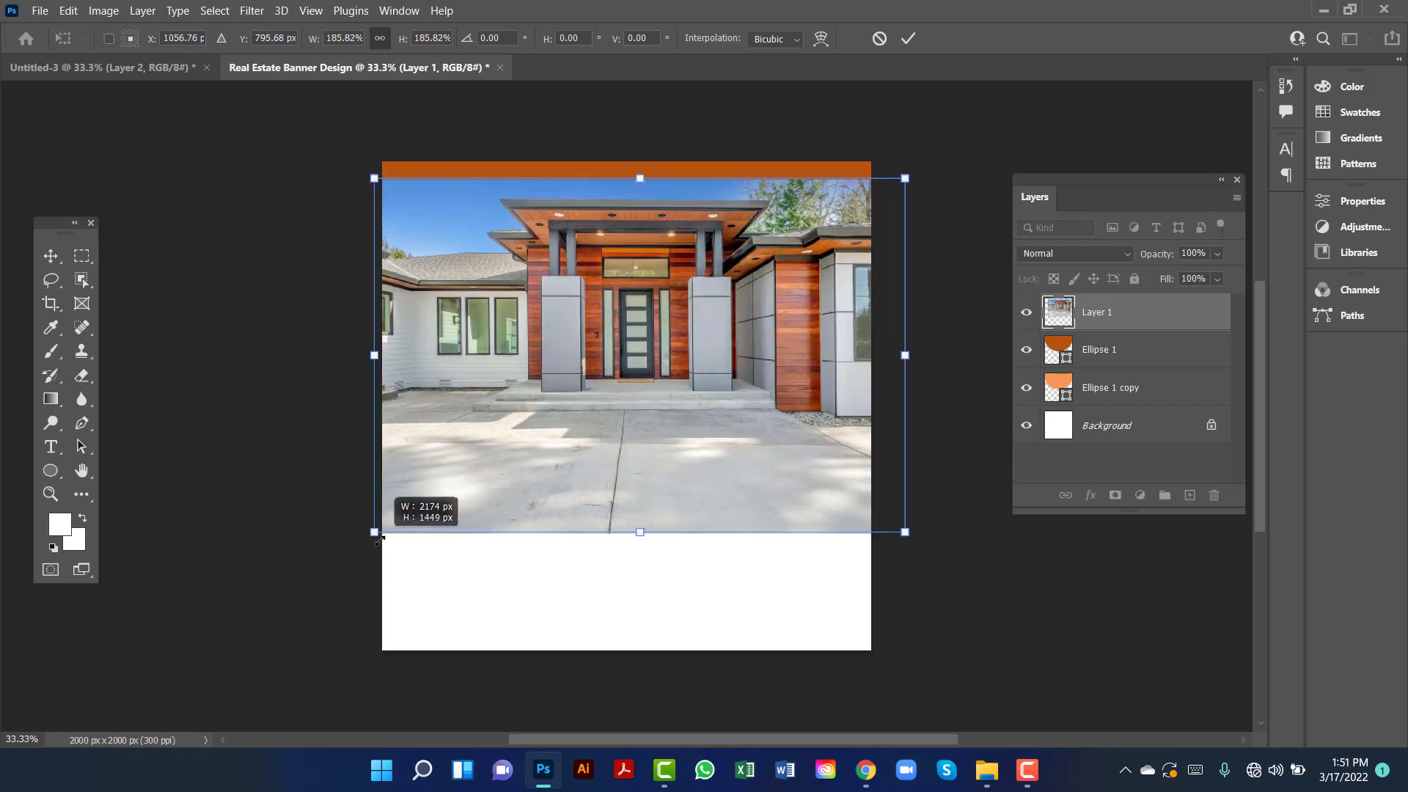
left_click_drag(738, 415, 709, 393)
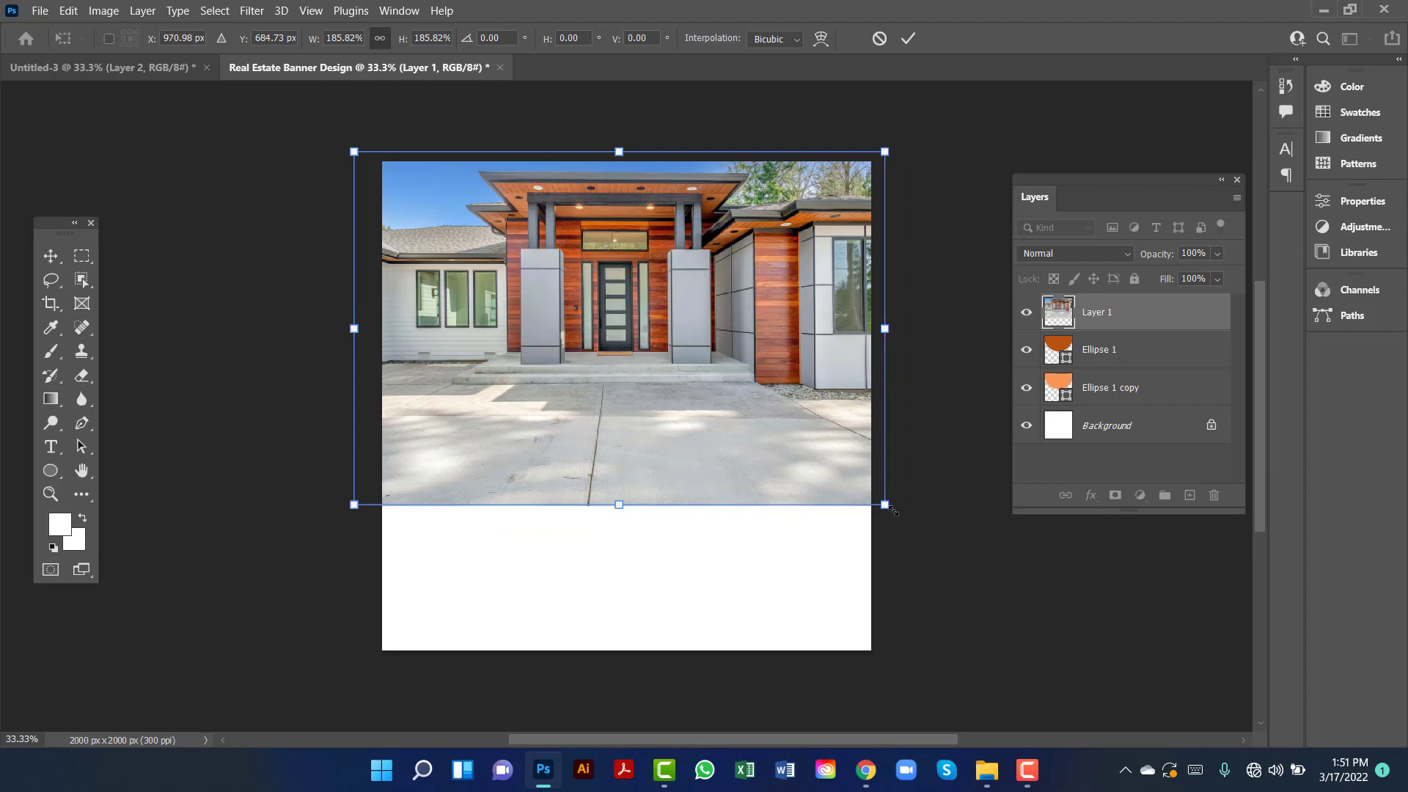
left_click_drag(884, 505, 909, 512)
left_click_drag(759, 398, 687, 295)
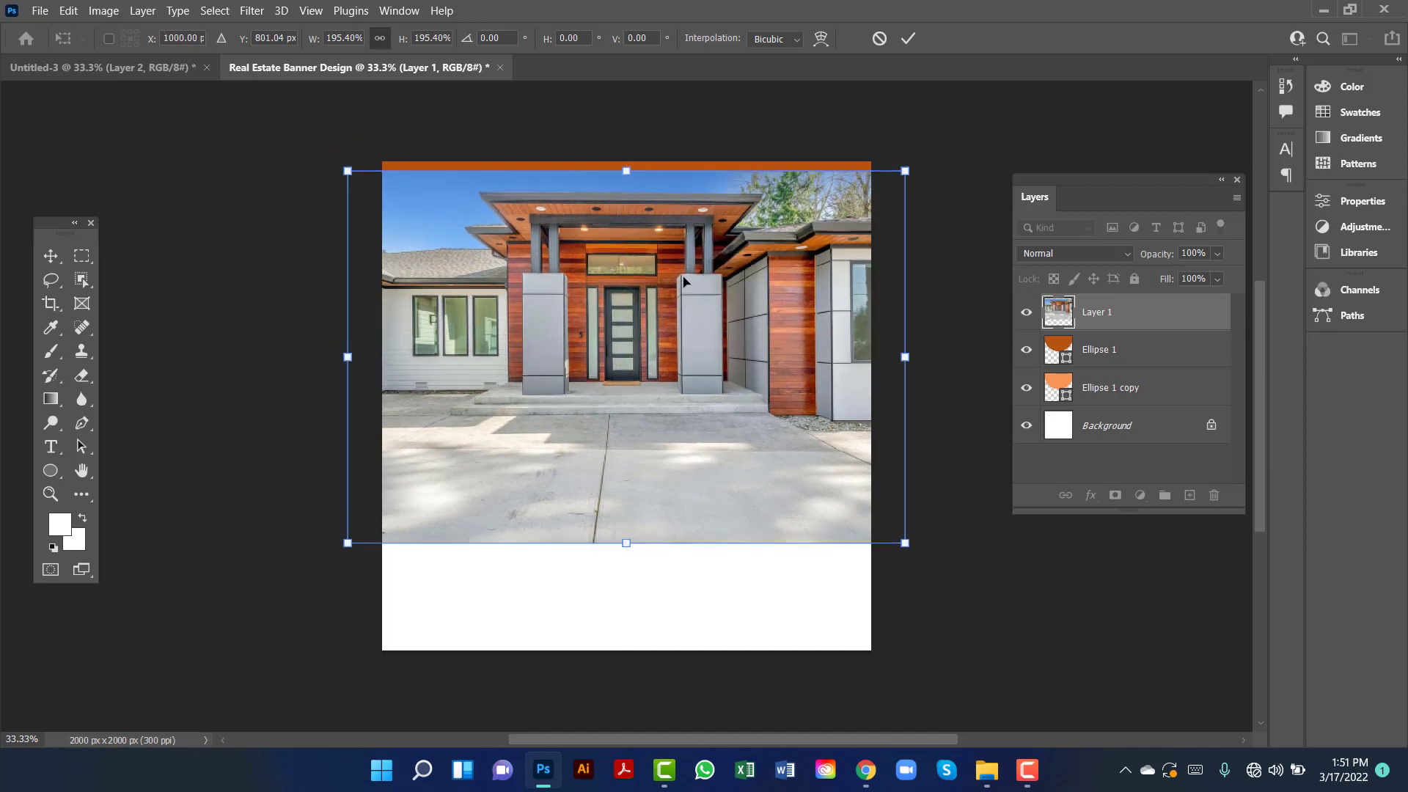
Move the house photo up until it covers the canvas's top edge and apply the transform
key("Up")
key("Up")
key("Up")
key("Up")
key("Up")
key("Up")
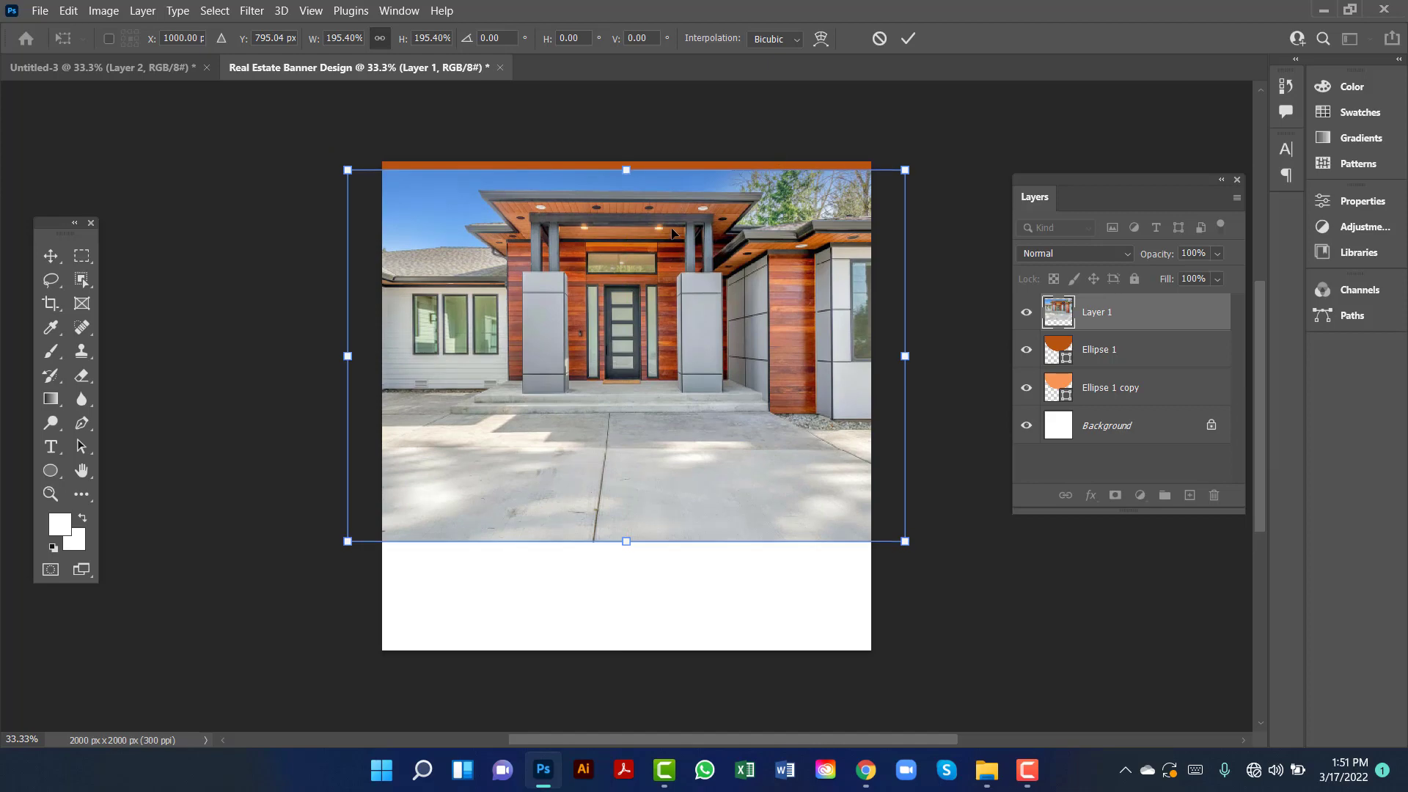
left_click_drag(671, 225, 671, 213)
key("Return")
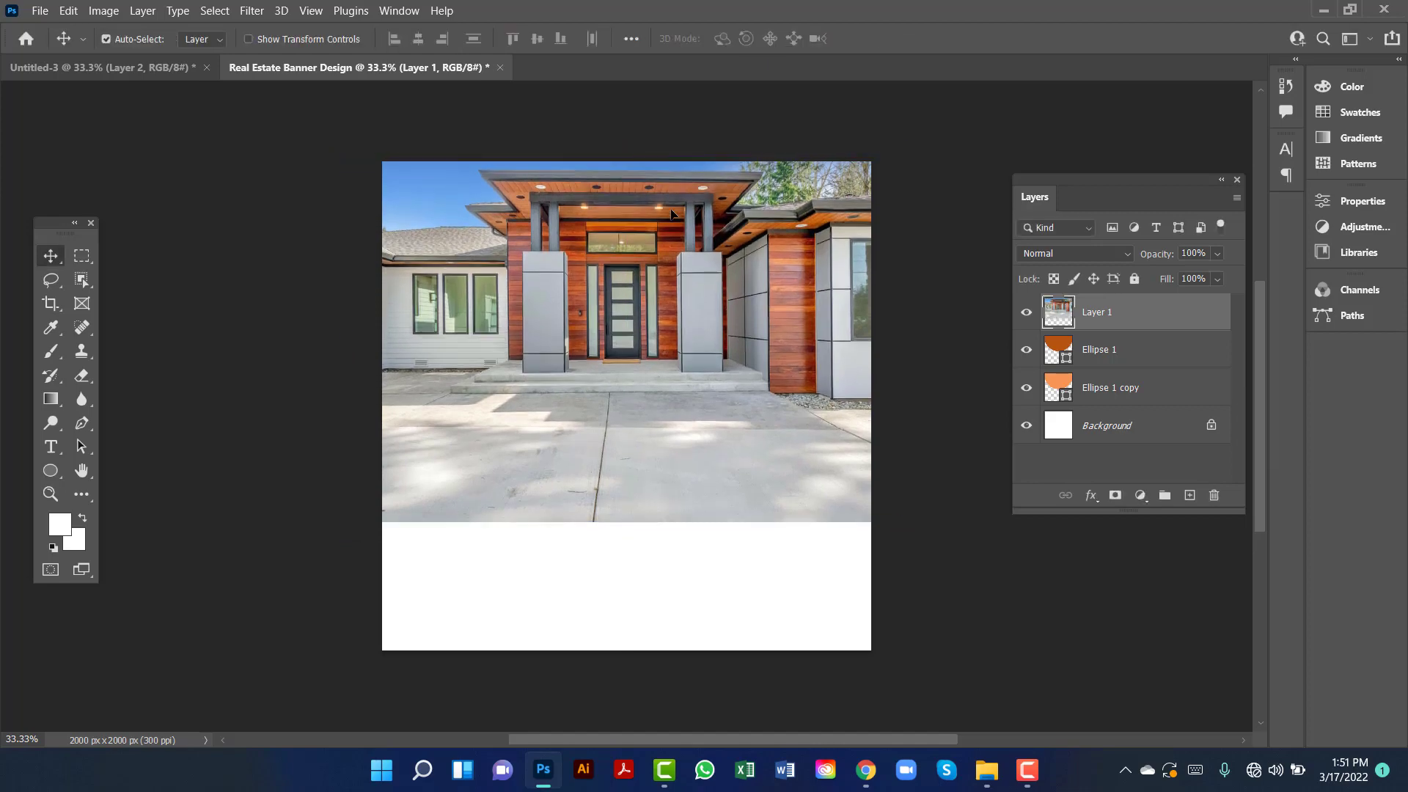
Clip the house photo to the dark orange circle beneath it and unlock the Background layer
right_click(1172, 321)
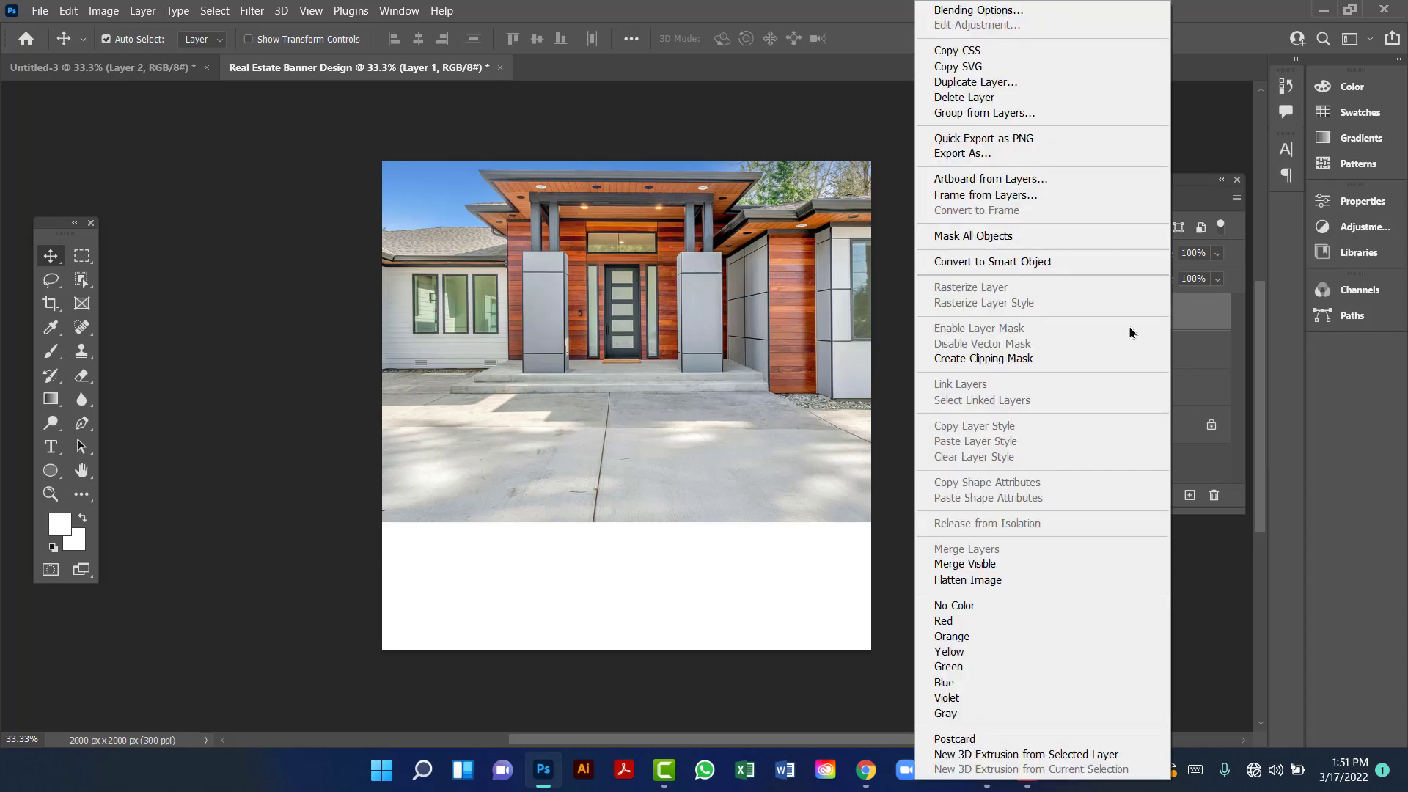
left_click(997, 358)
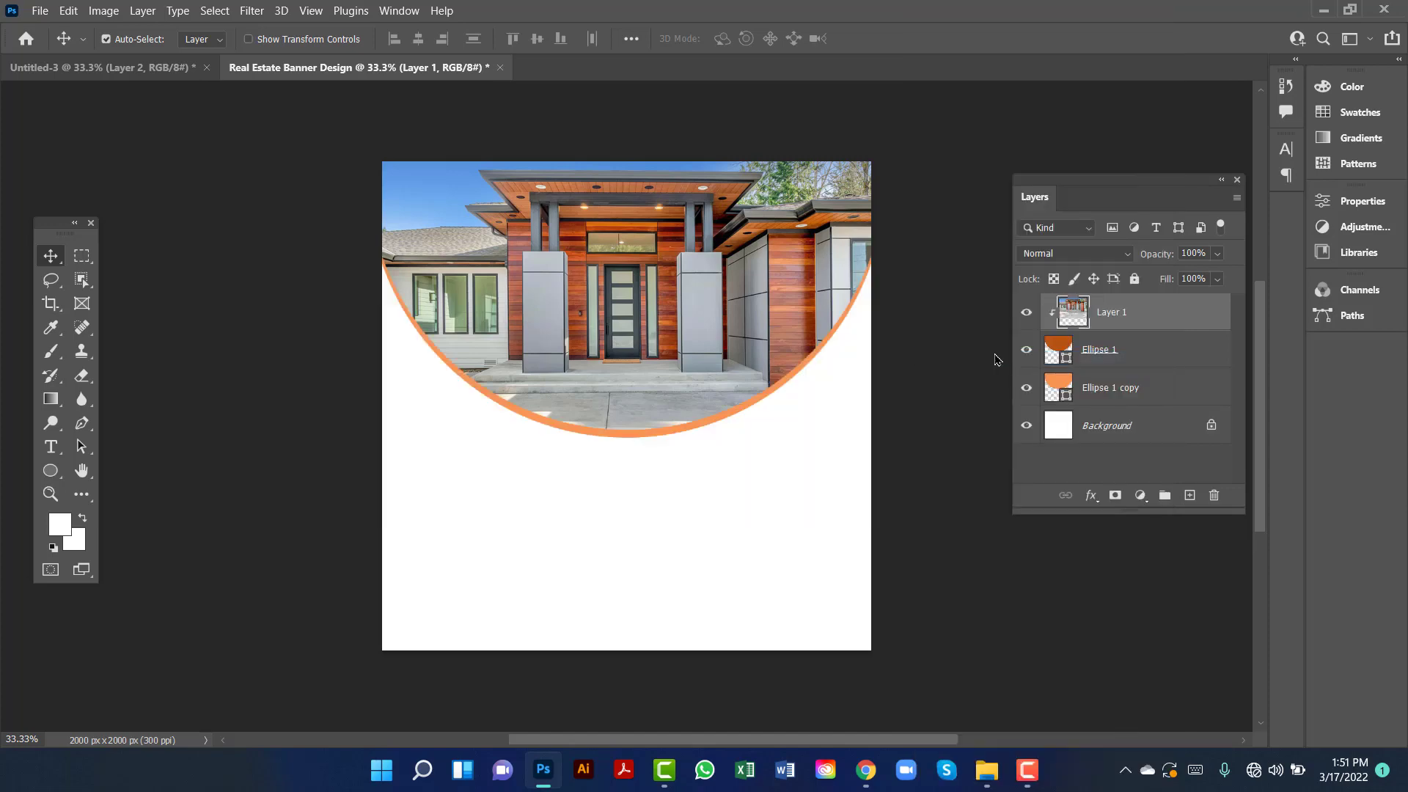
left_click(1211, 426)
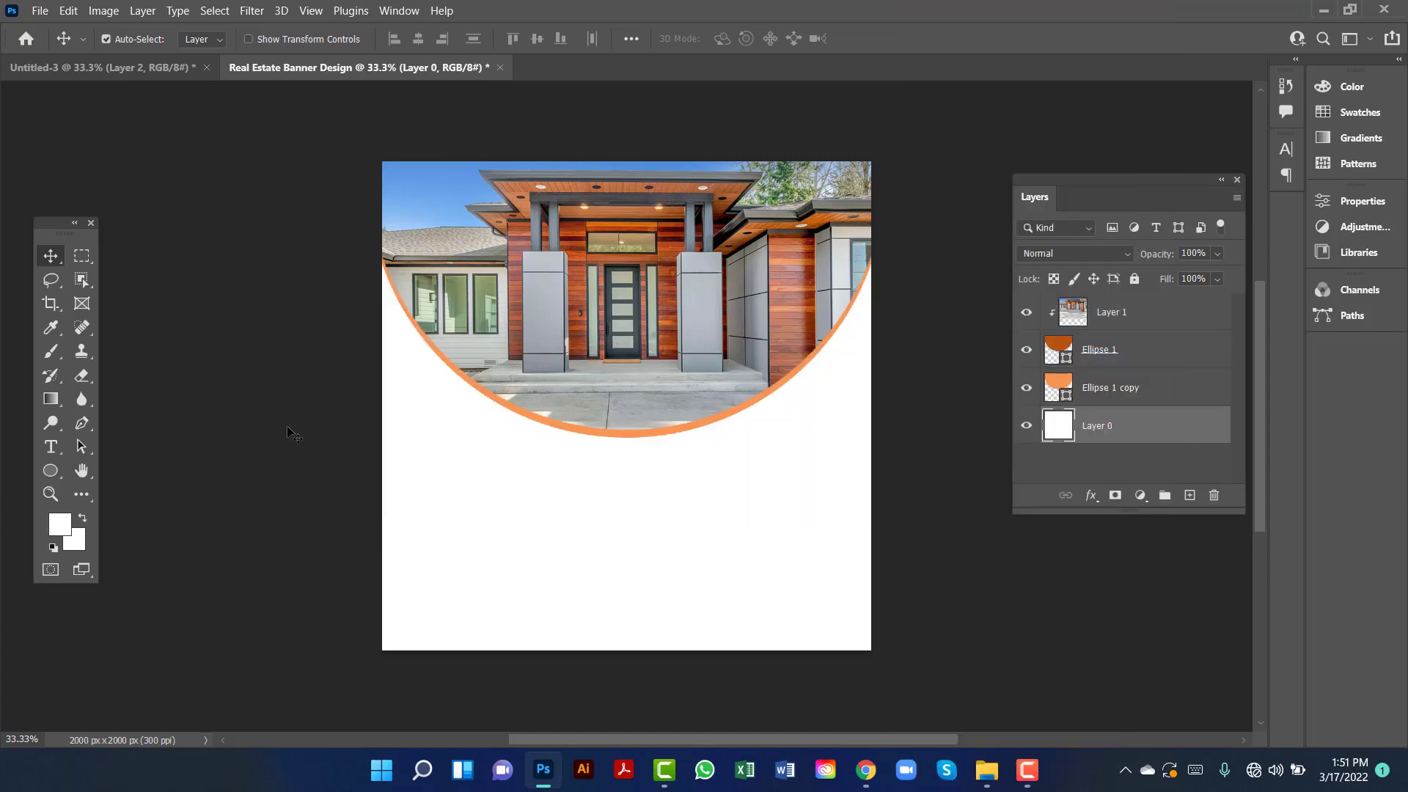
left_click(50, 470)
left_click(124, 489)
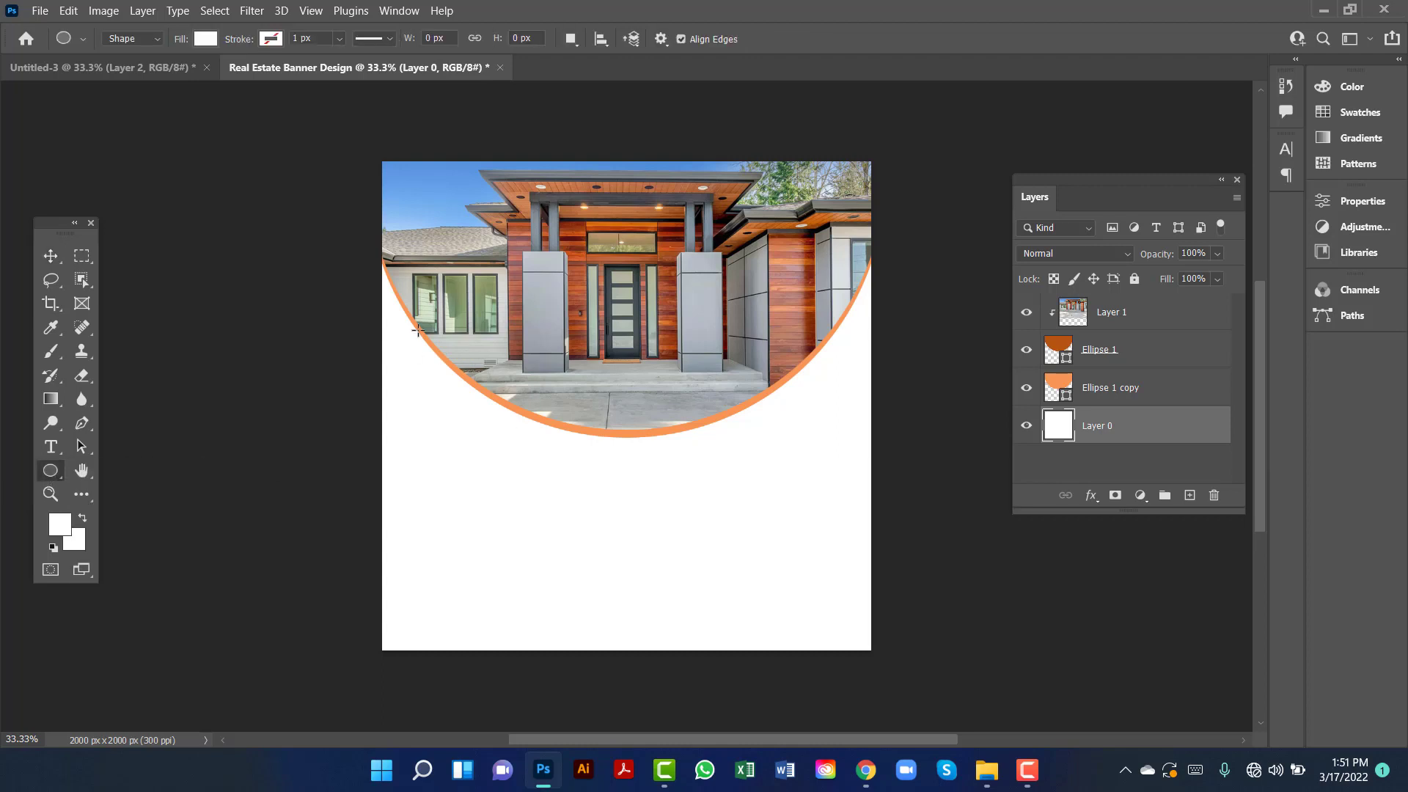
left_click_drag(425, 314, 484, 385)
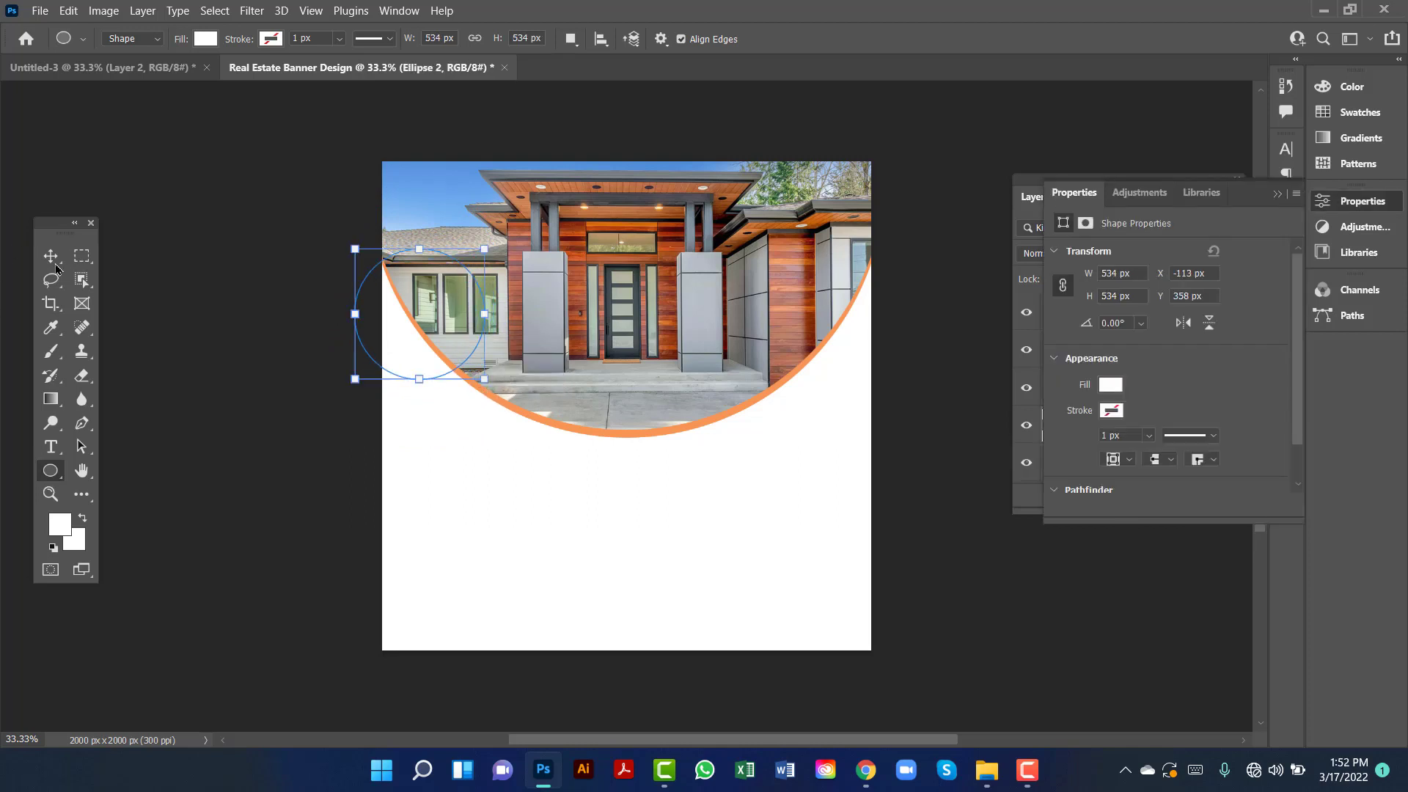
left_click(52, 262)
left_click(1358, 201)
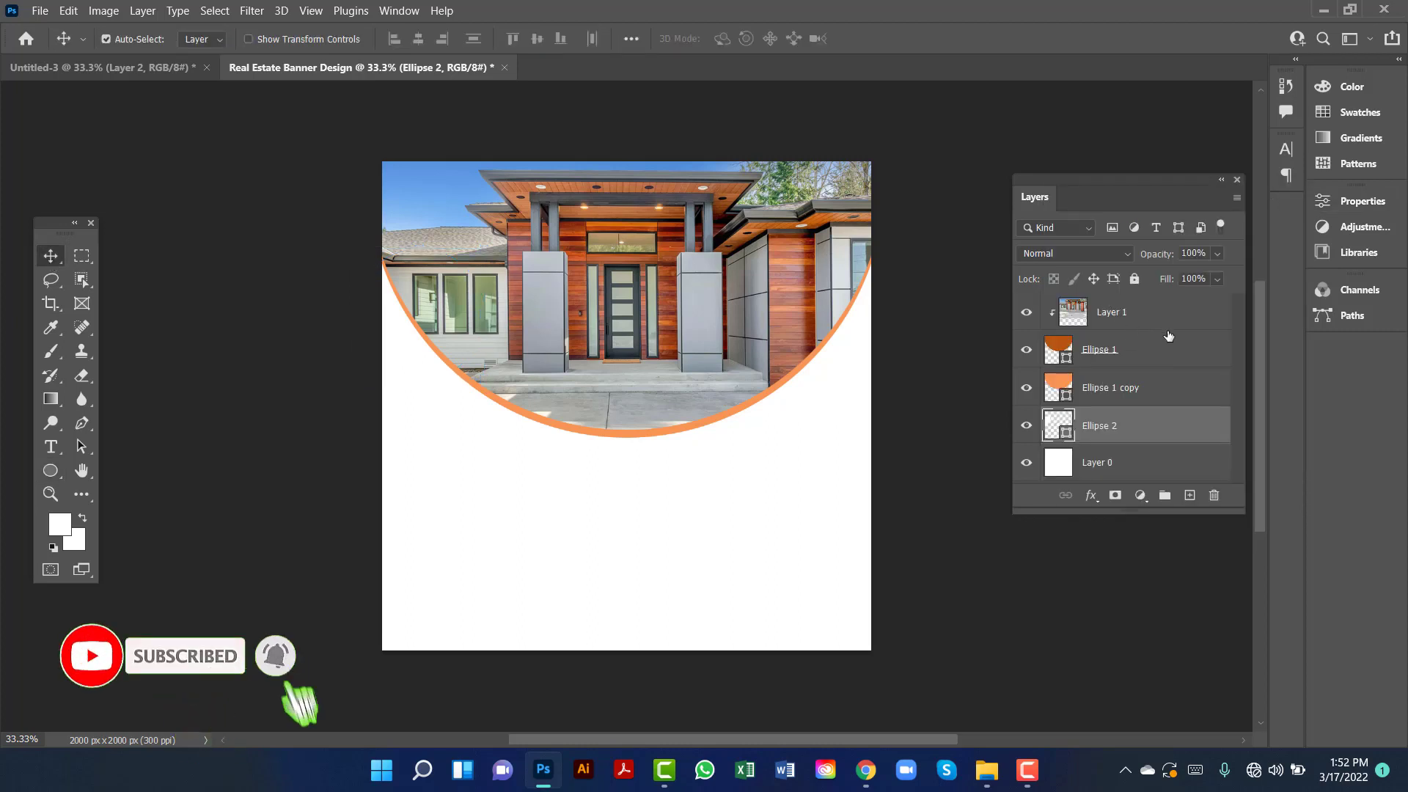
key("ctrl+bracketright")
key("ctrl+bracketright")
key("ctrl+bracketright")
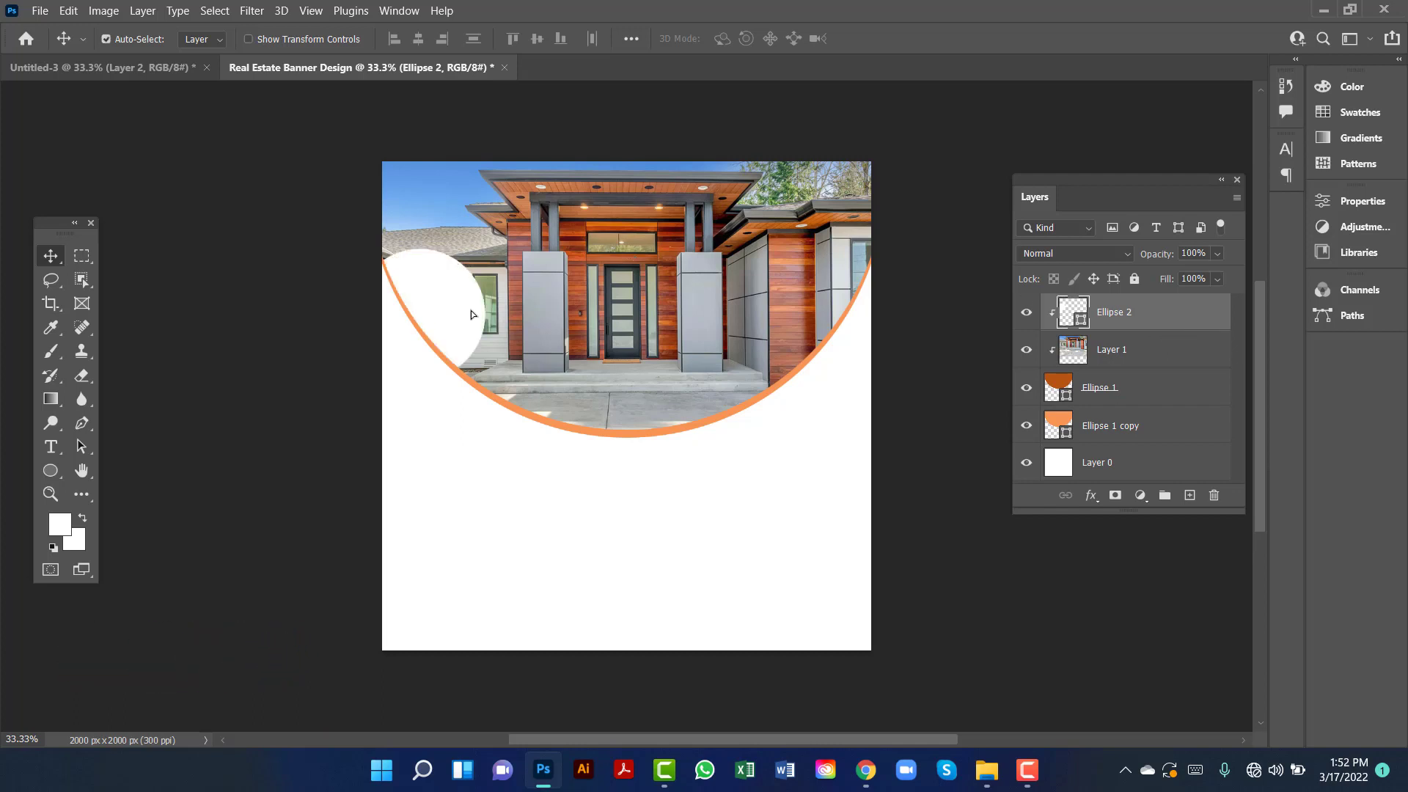
left_click_drag(472, 314, 503, 337)
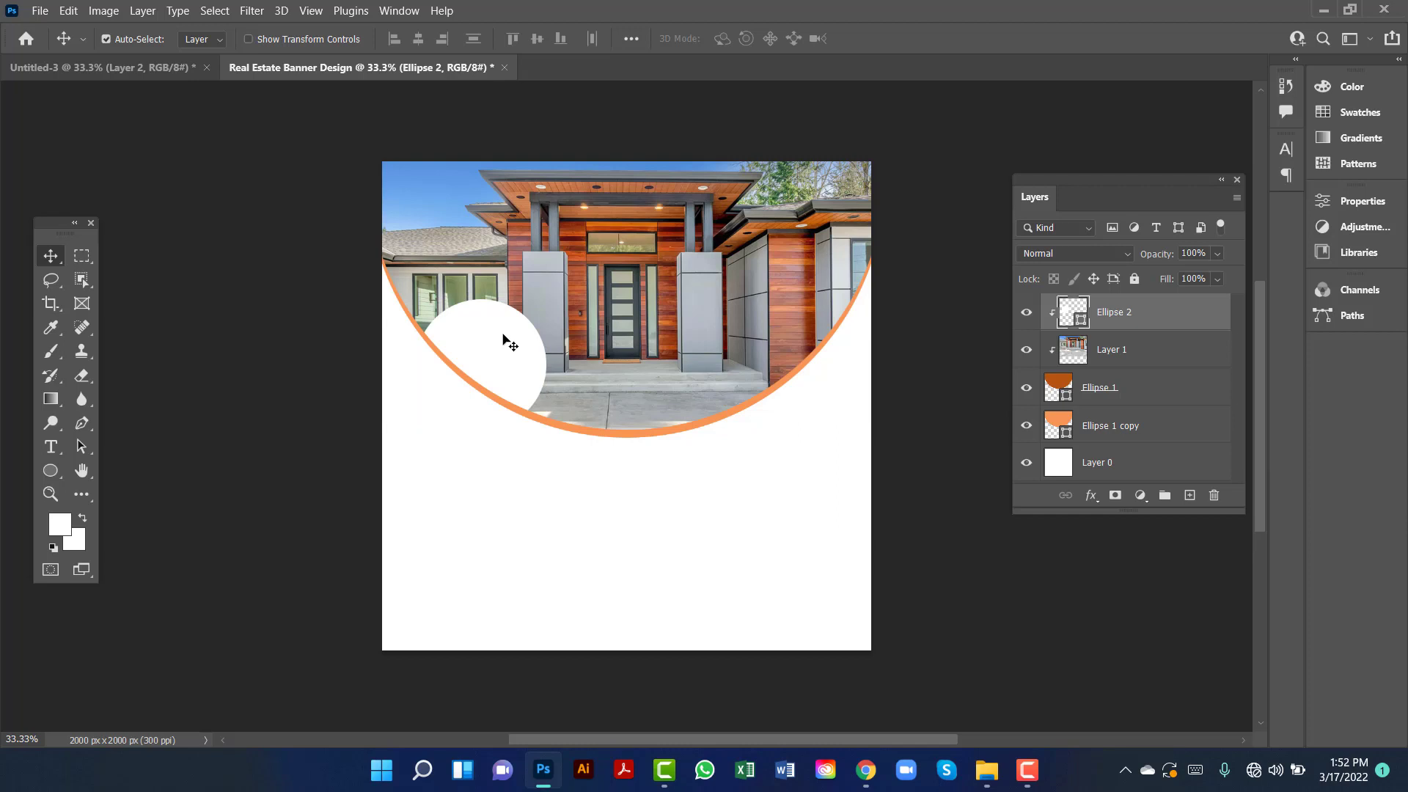
key("Delete")
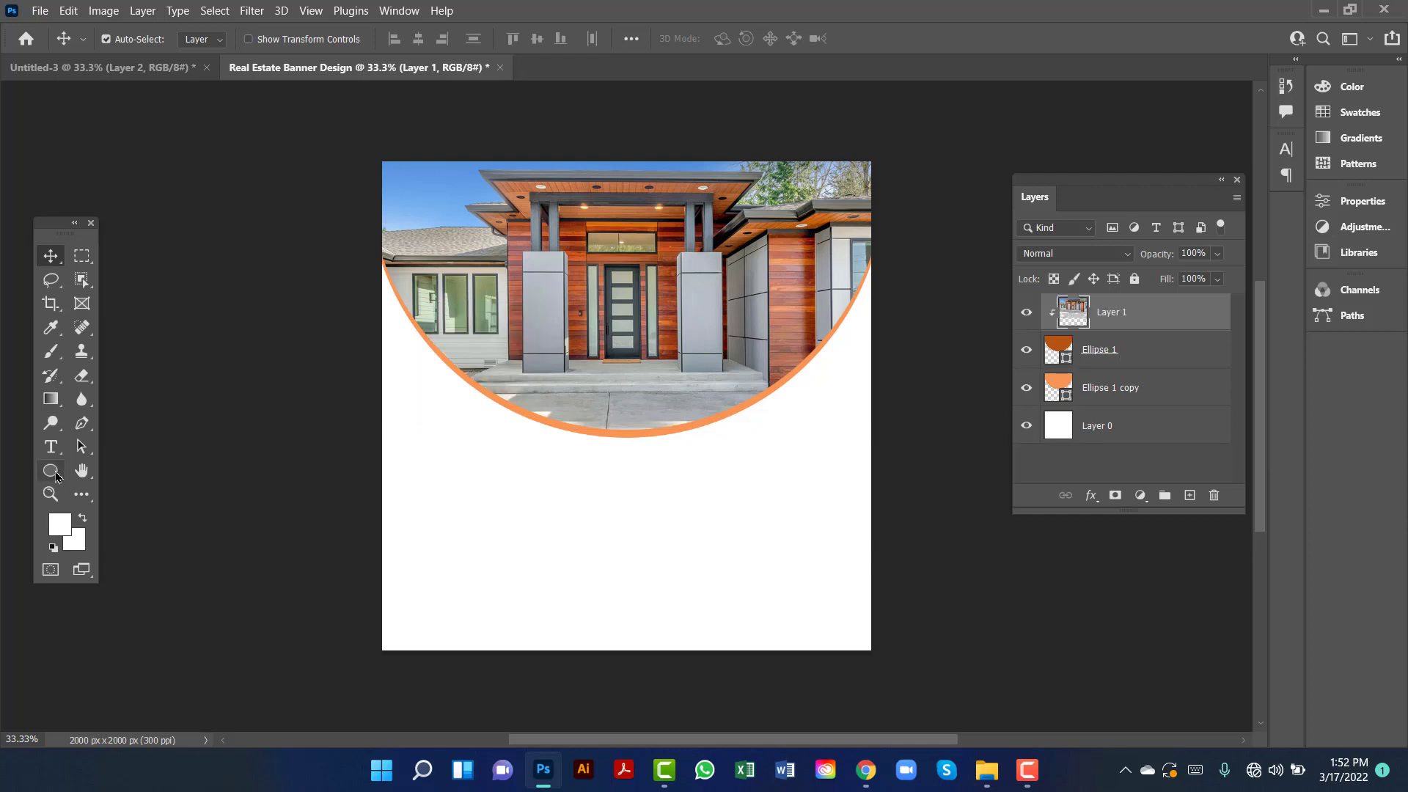
Draw a circle about 552 px across over the photo's lower-left curve, filled with the light orange sampled from the rim
left_click(51, 471)
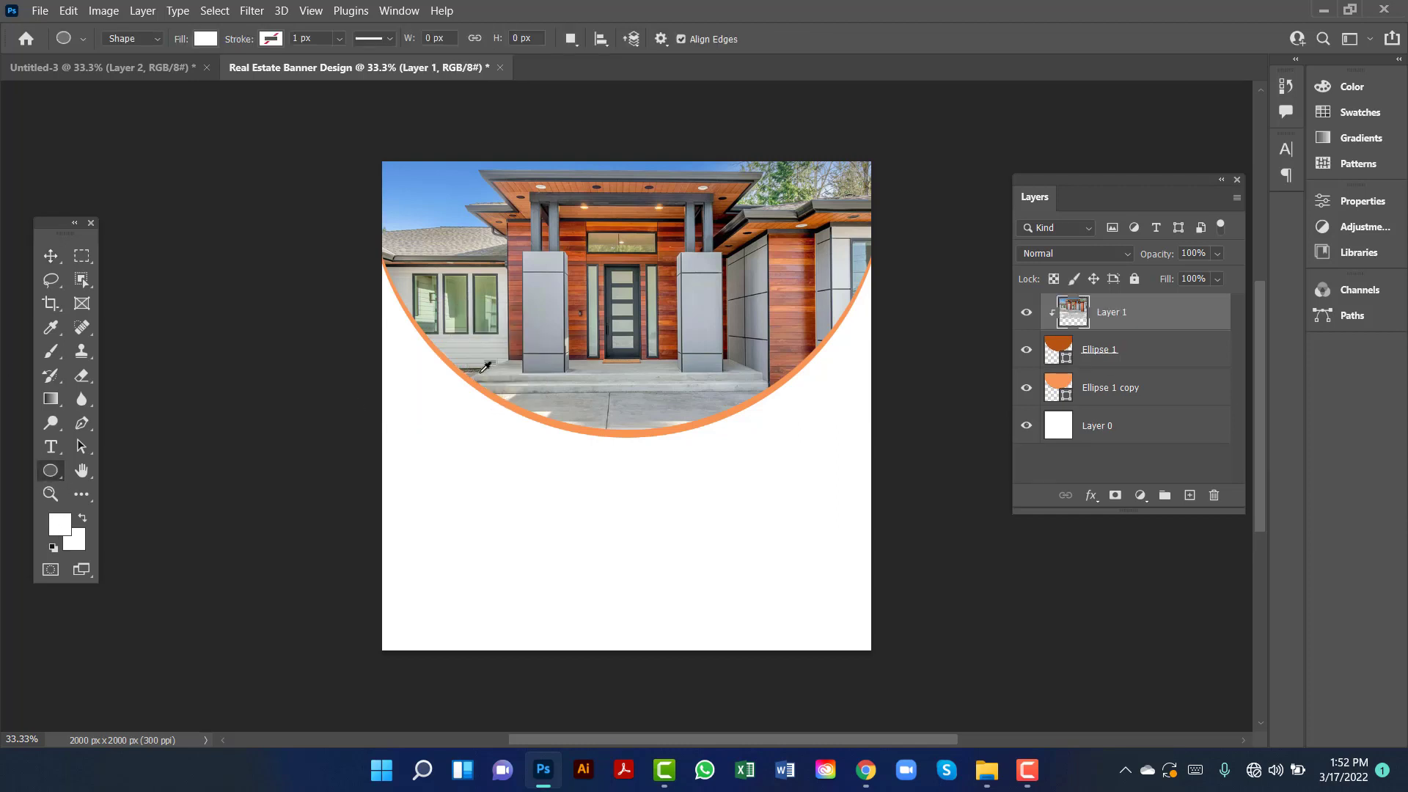
left_click(491, 394, "alt")
left_click_drag(480, 397, 543, 431)
left_click(1276, 204)
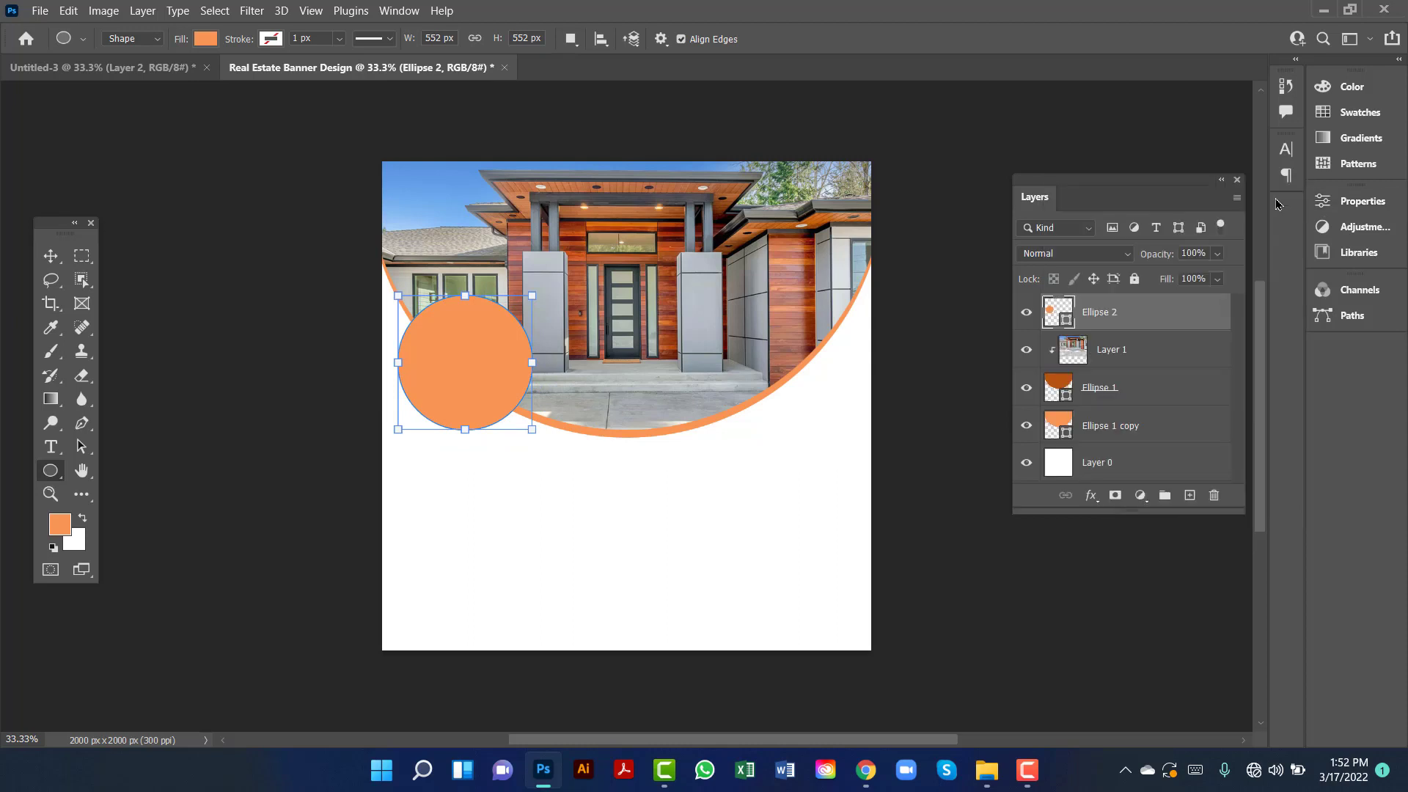
left_click(50, 255)
left_click(155, 328)
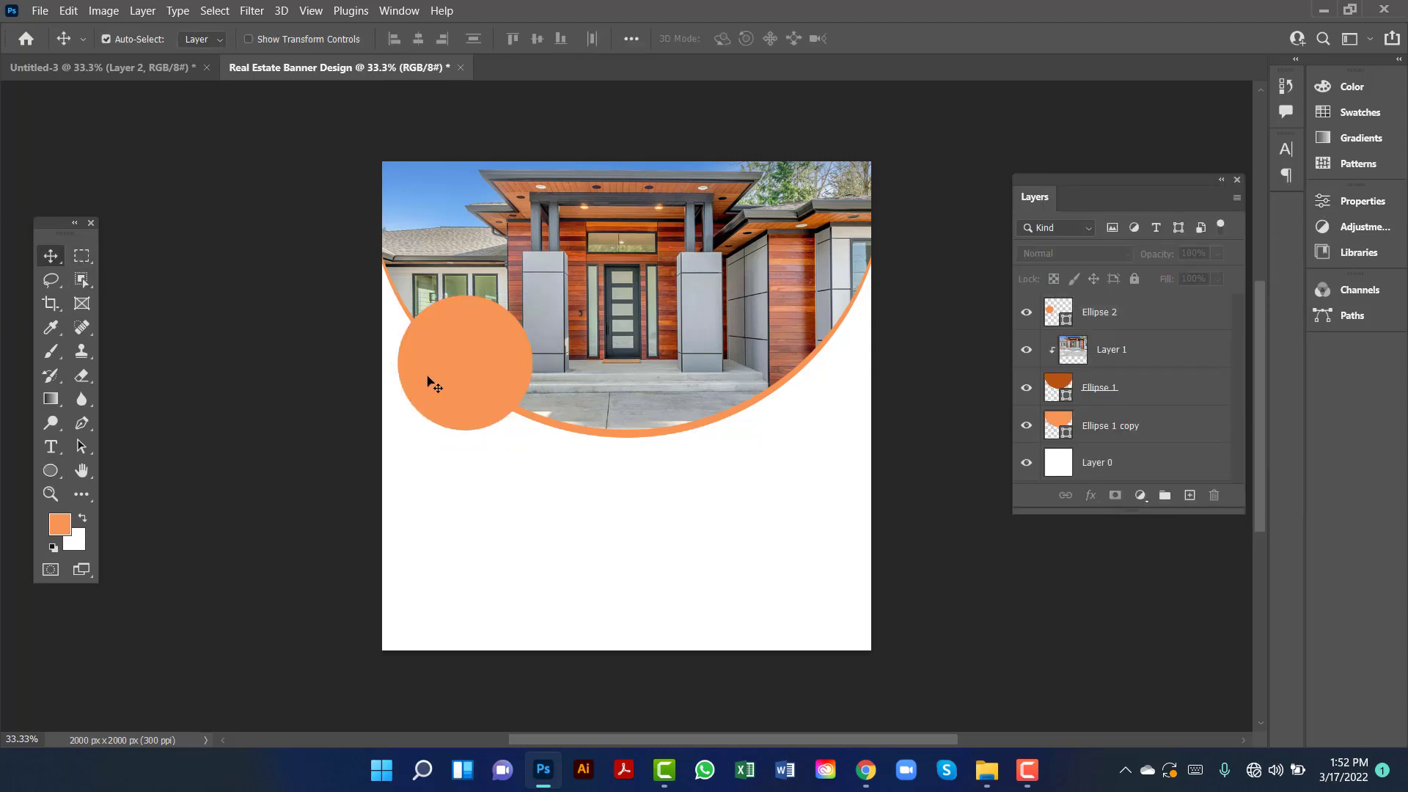
Lower the small orange circle onto the curved rim and scale it proportionally to about 90%
left_click_drag(428, 377, 449, 402)
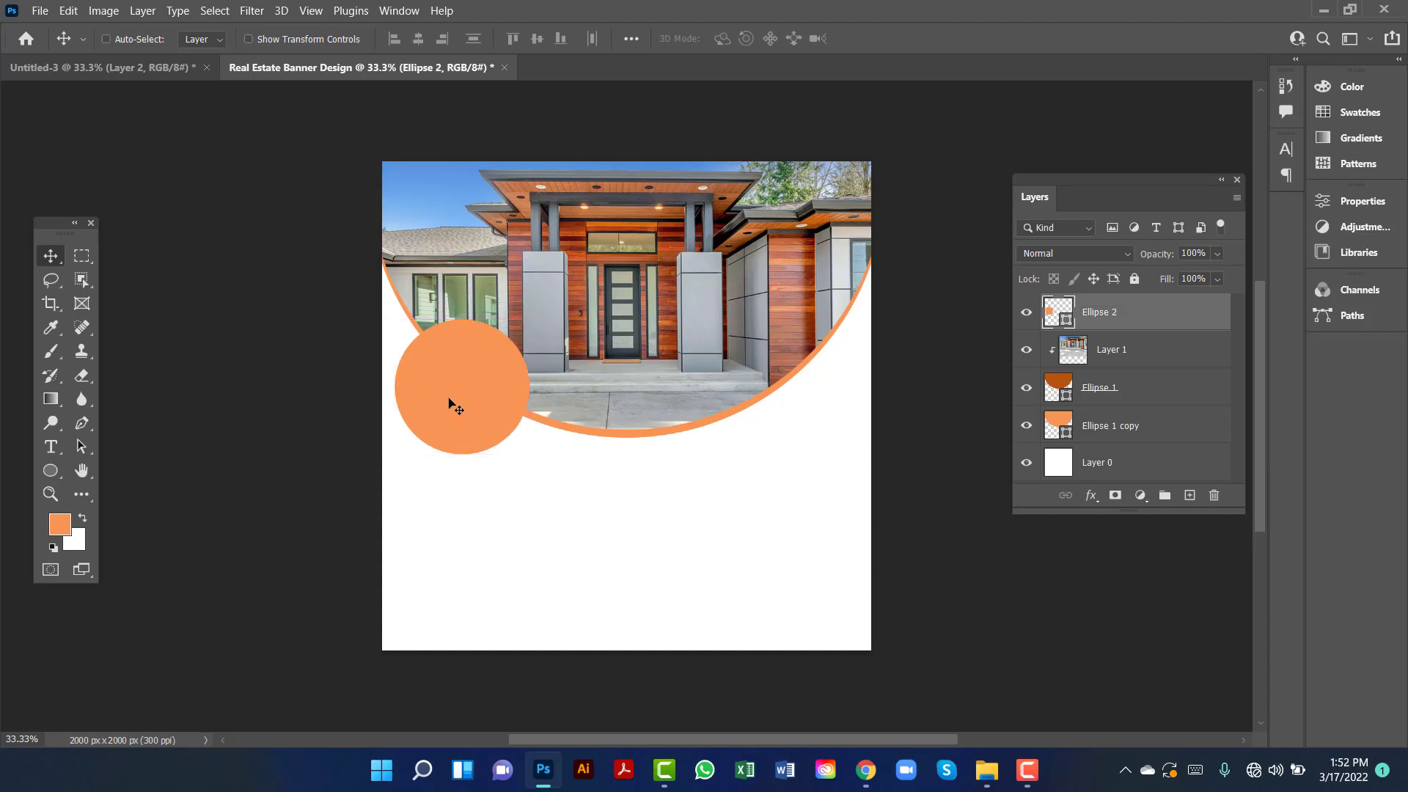
key("ctrl+t")
left_click_drag(520, 446, 515, 440)
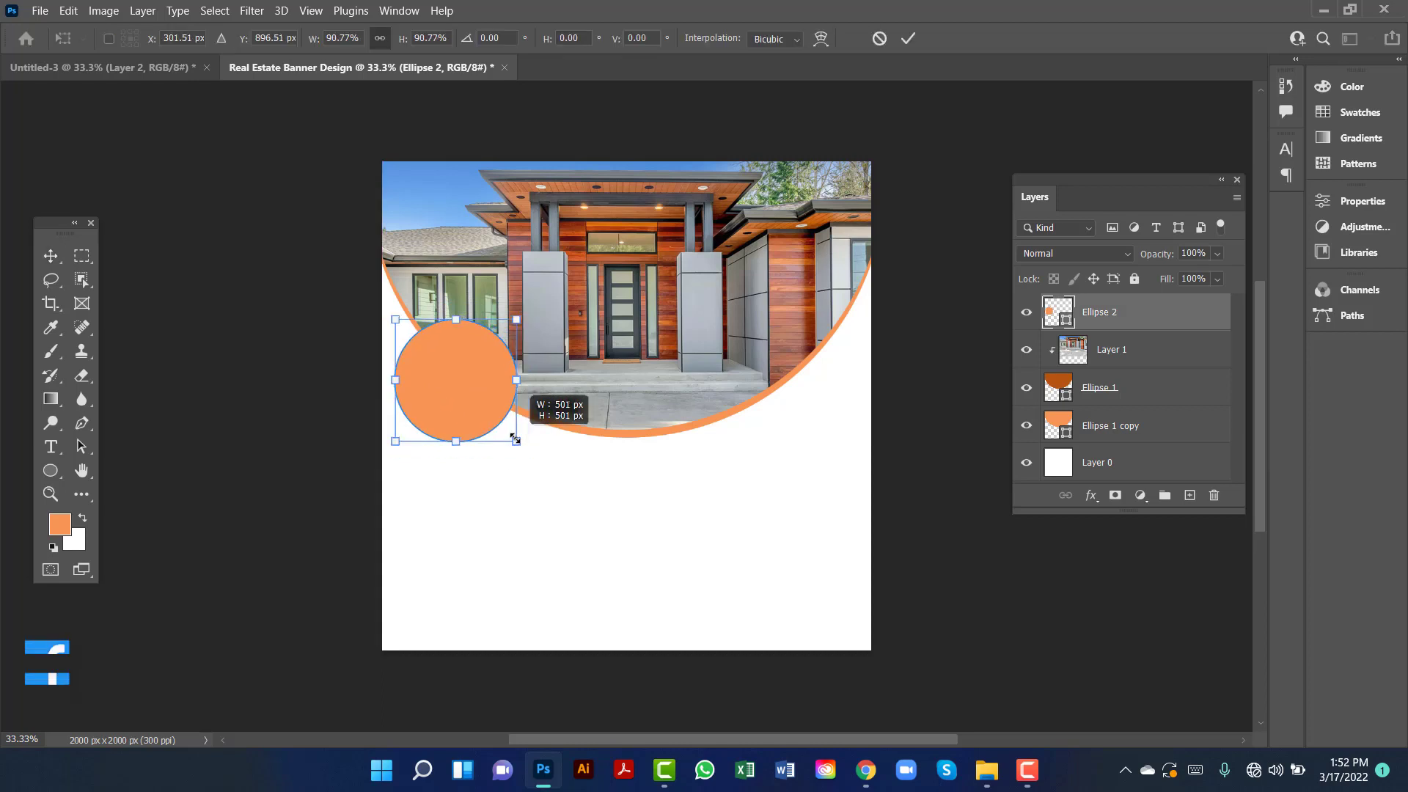
key("Return")
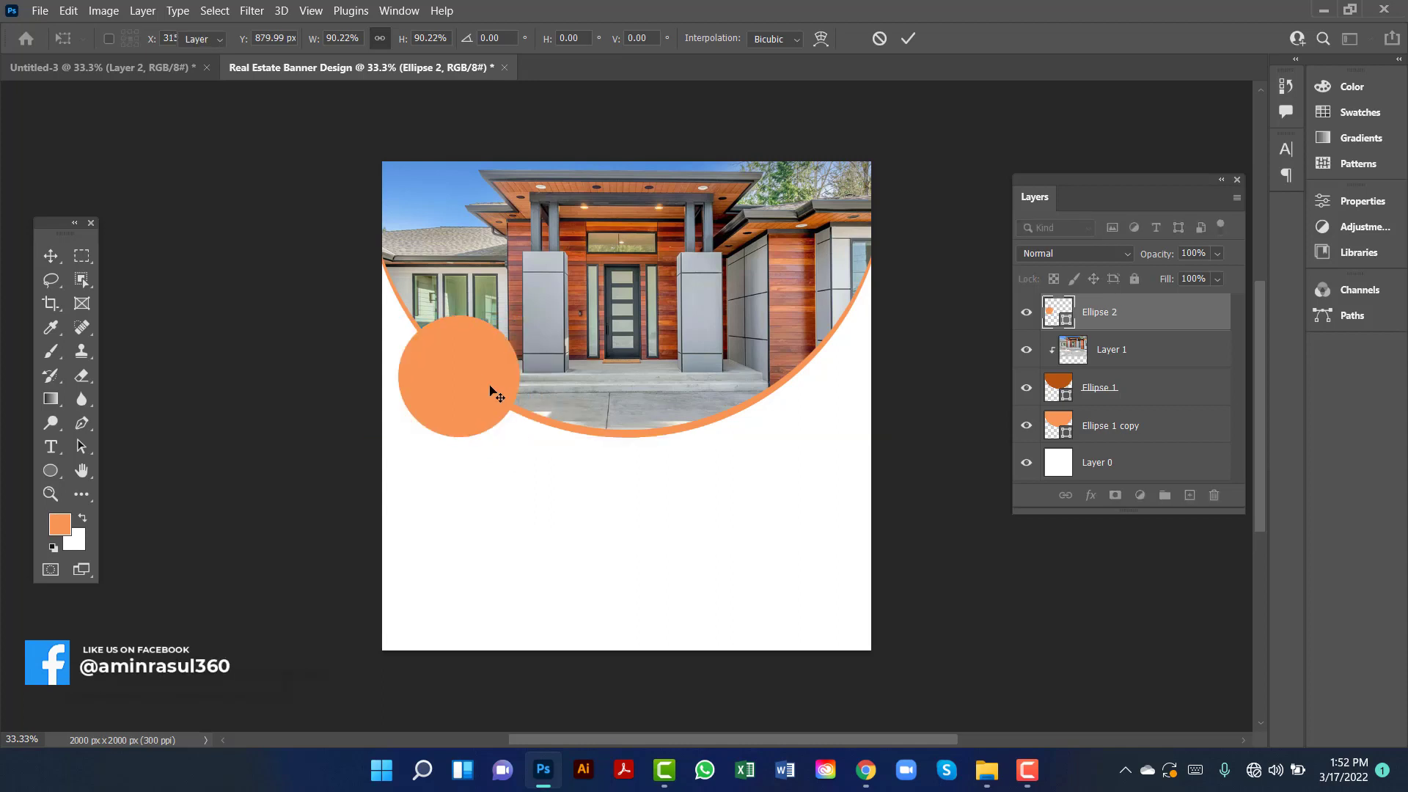
Change the small circle's fill colour to white, ffffff
double_click(1066, 323)
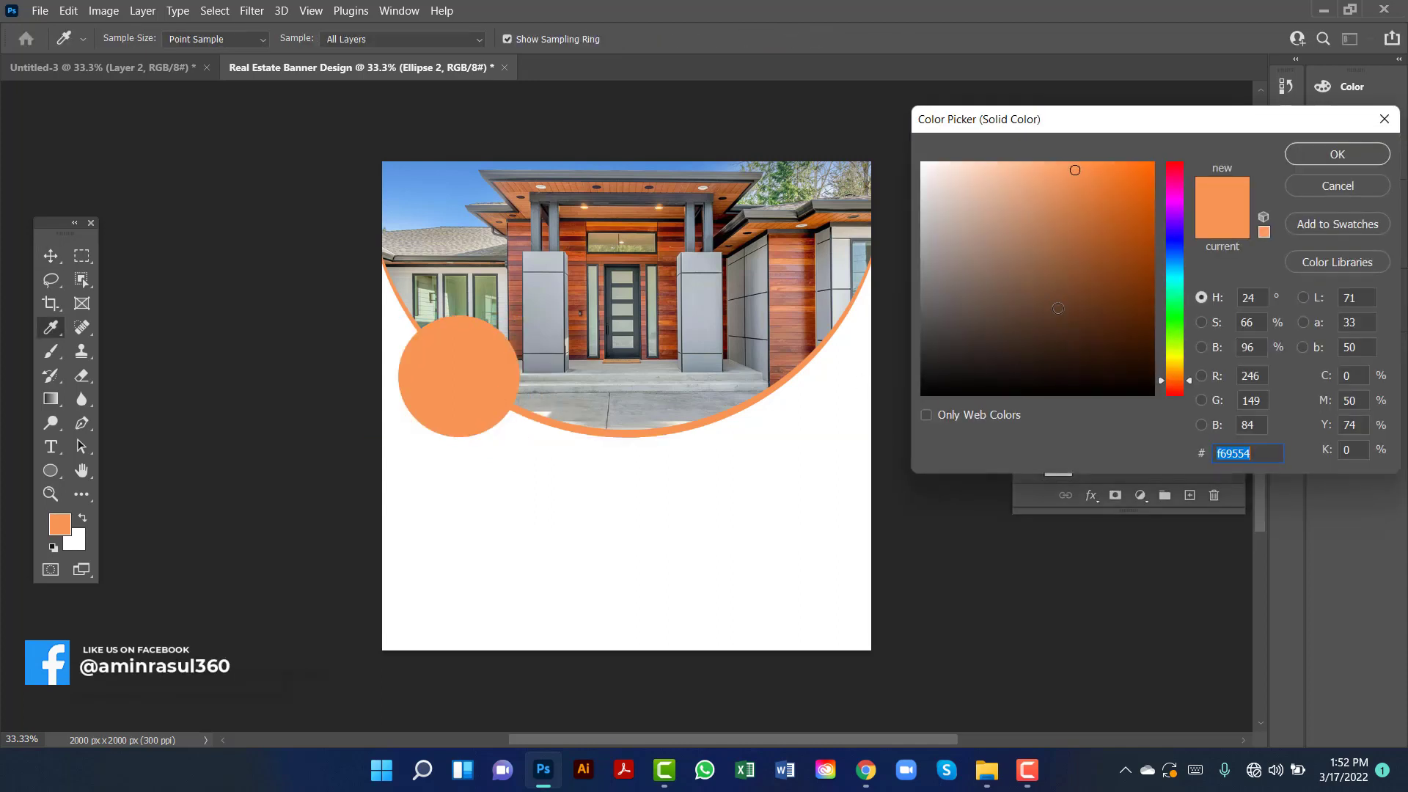
type("ffffff")
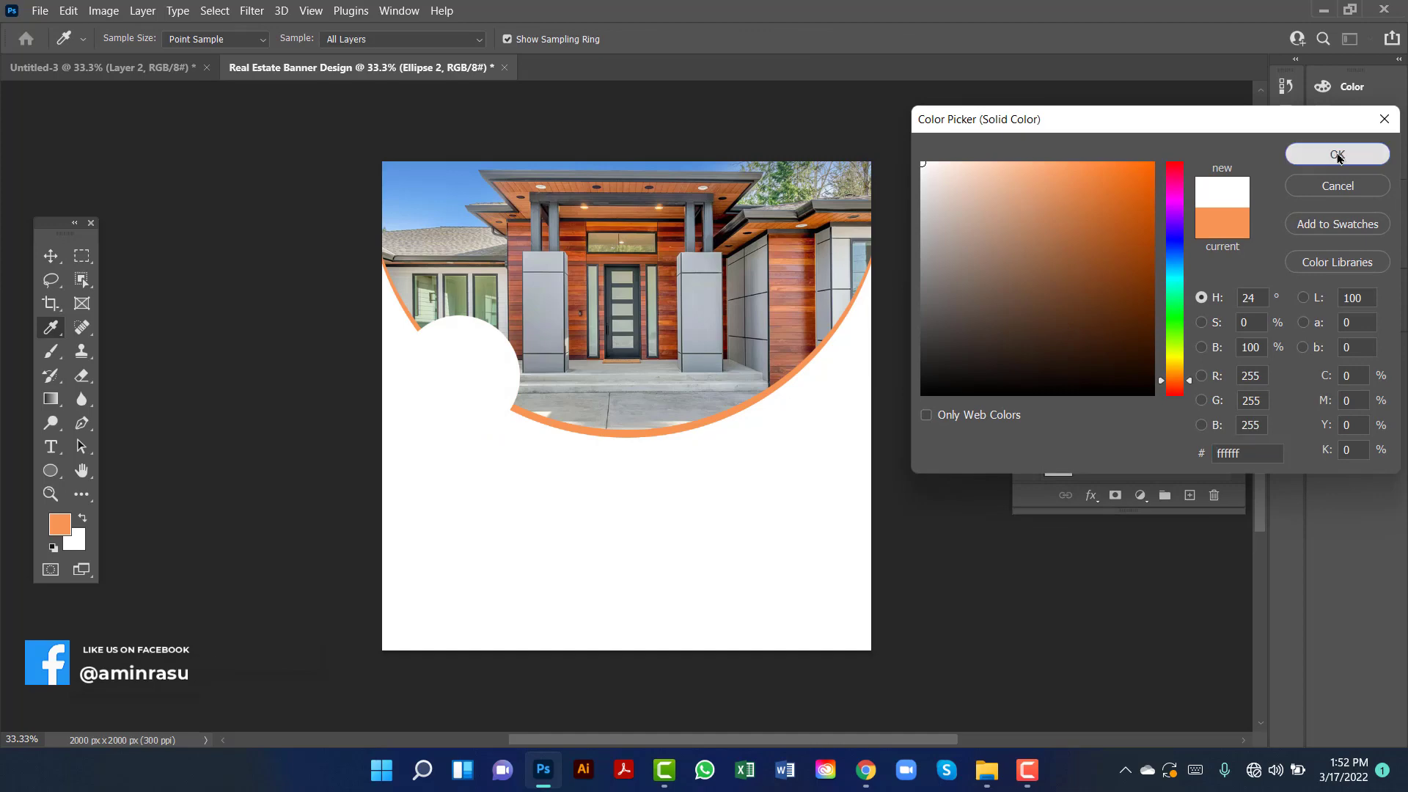
left_click(1338, 154)
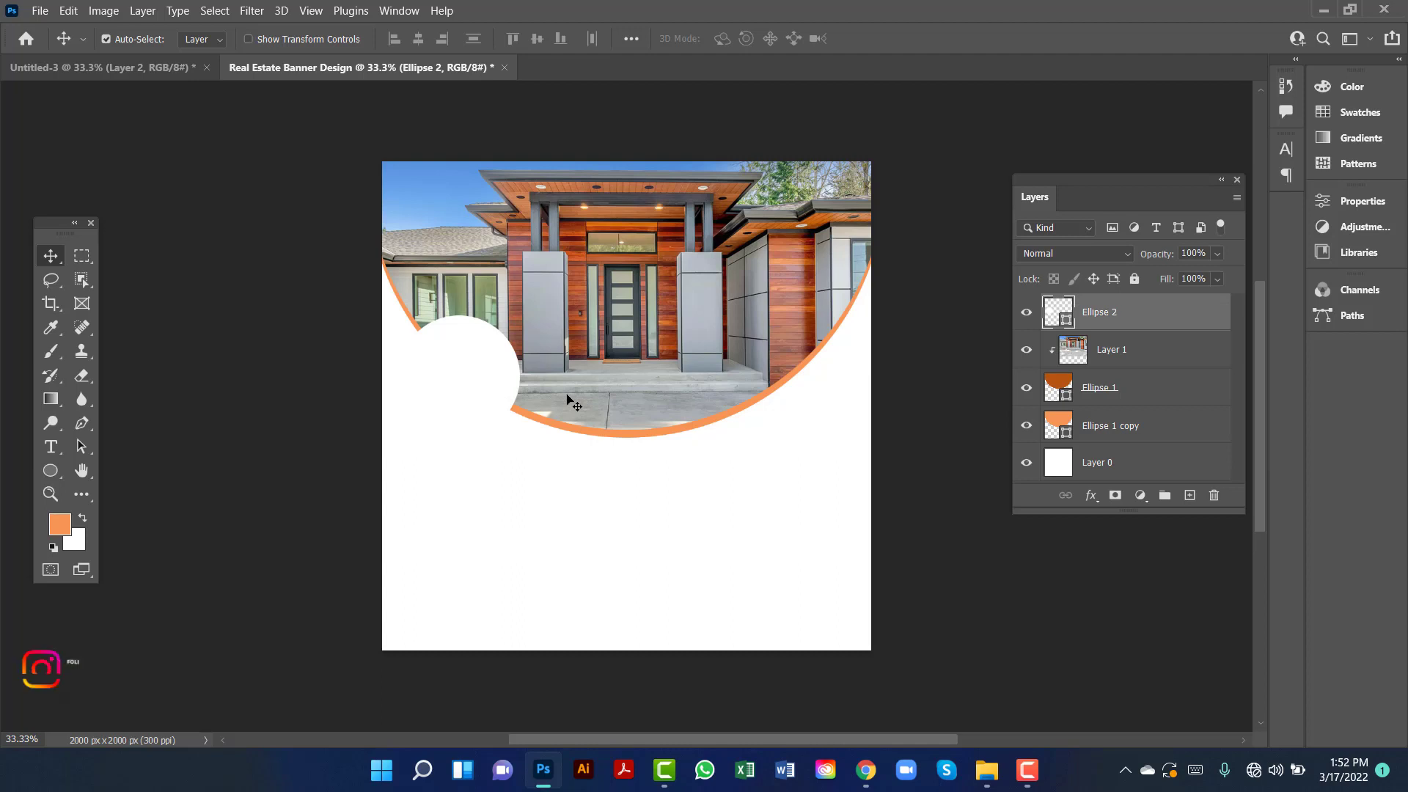
Duplicate the white circle, scale the copy proportionally to about 89%, and centre it vertically on the original
key("ctrl+j")
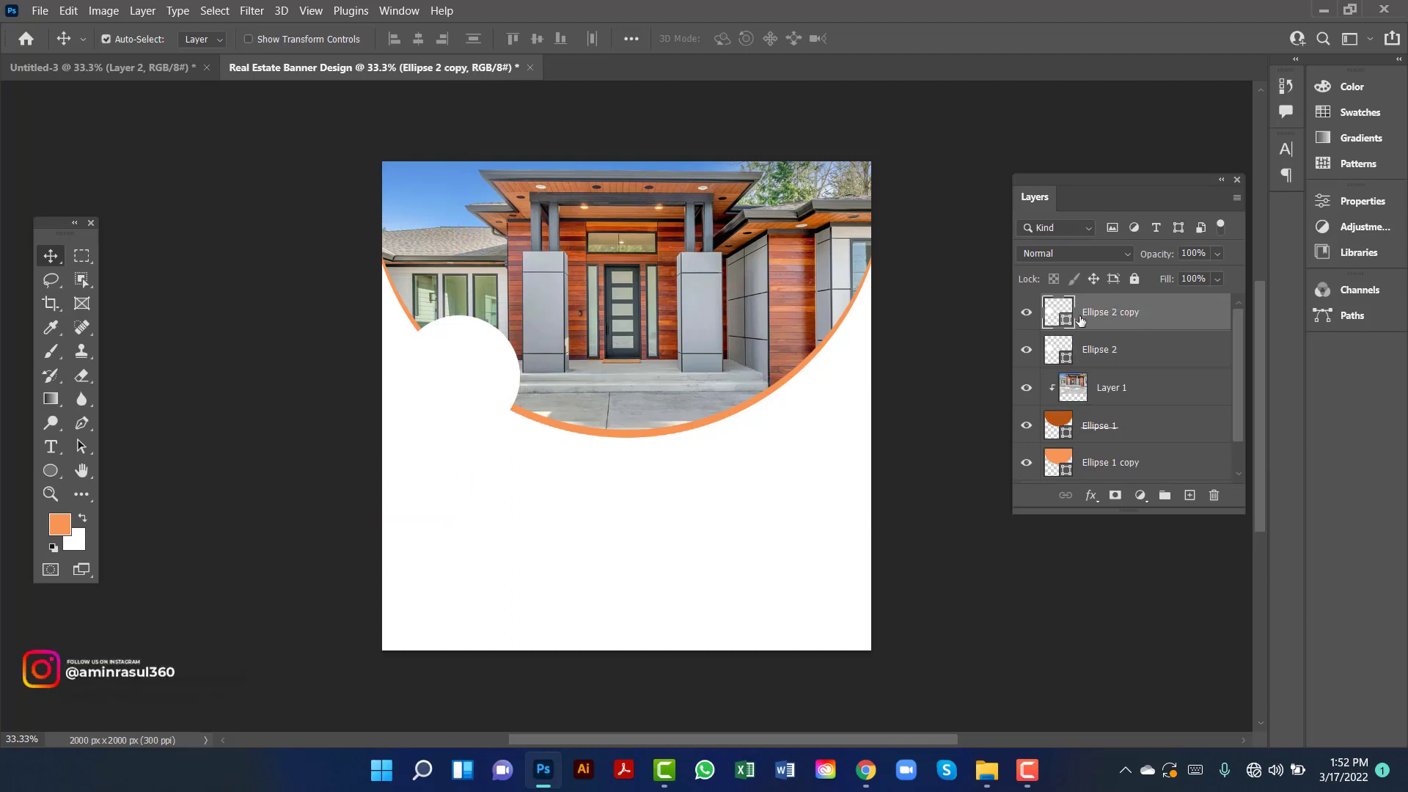
key("ctrl+t")
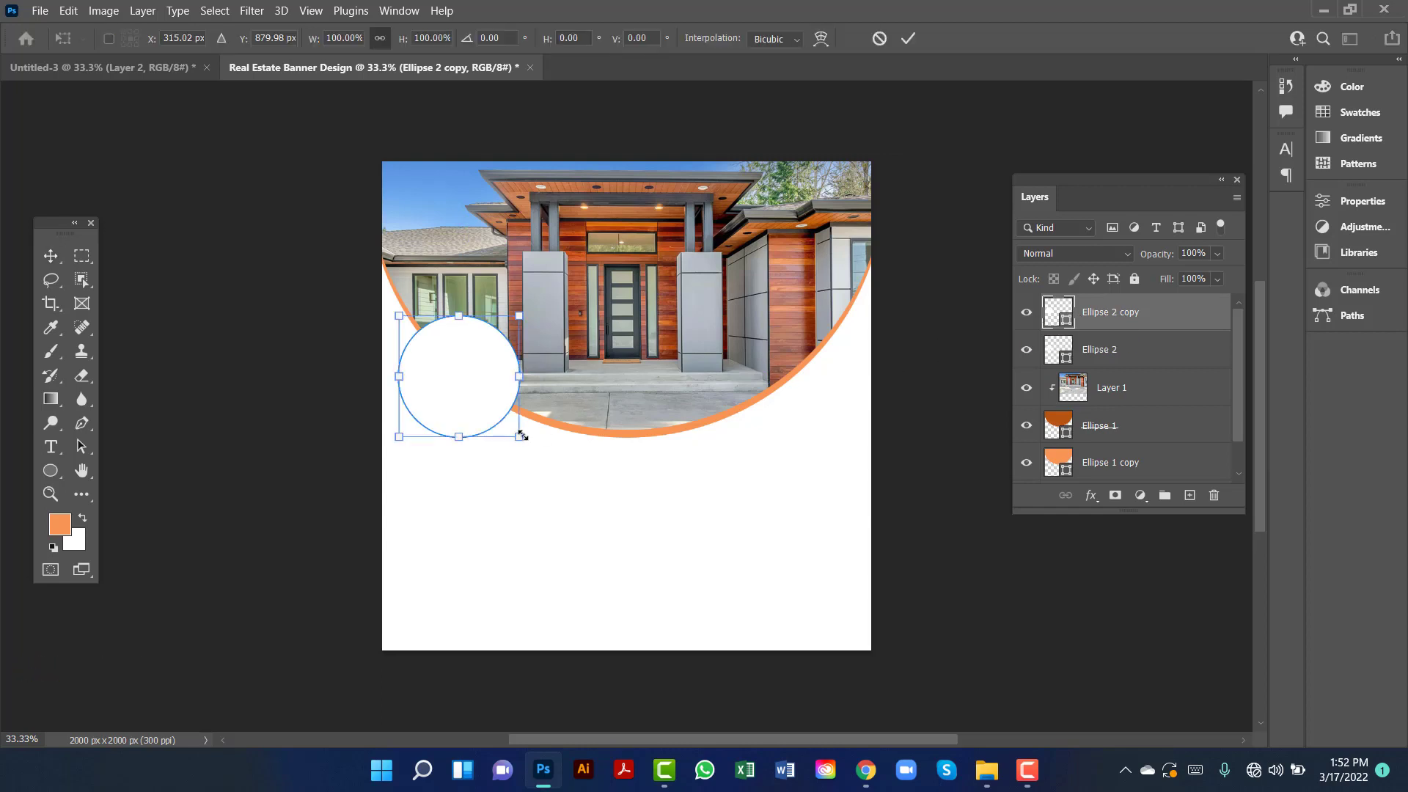
left_click_drag(521, 435, 512, 423)
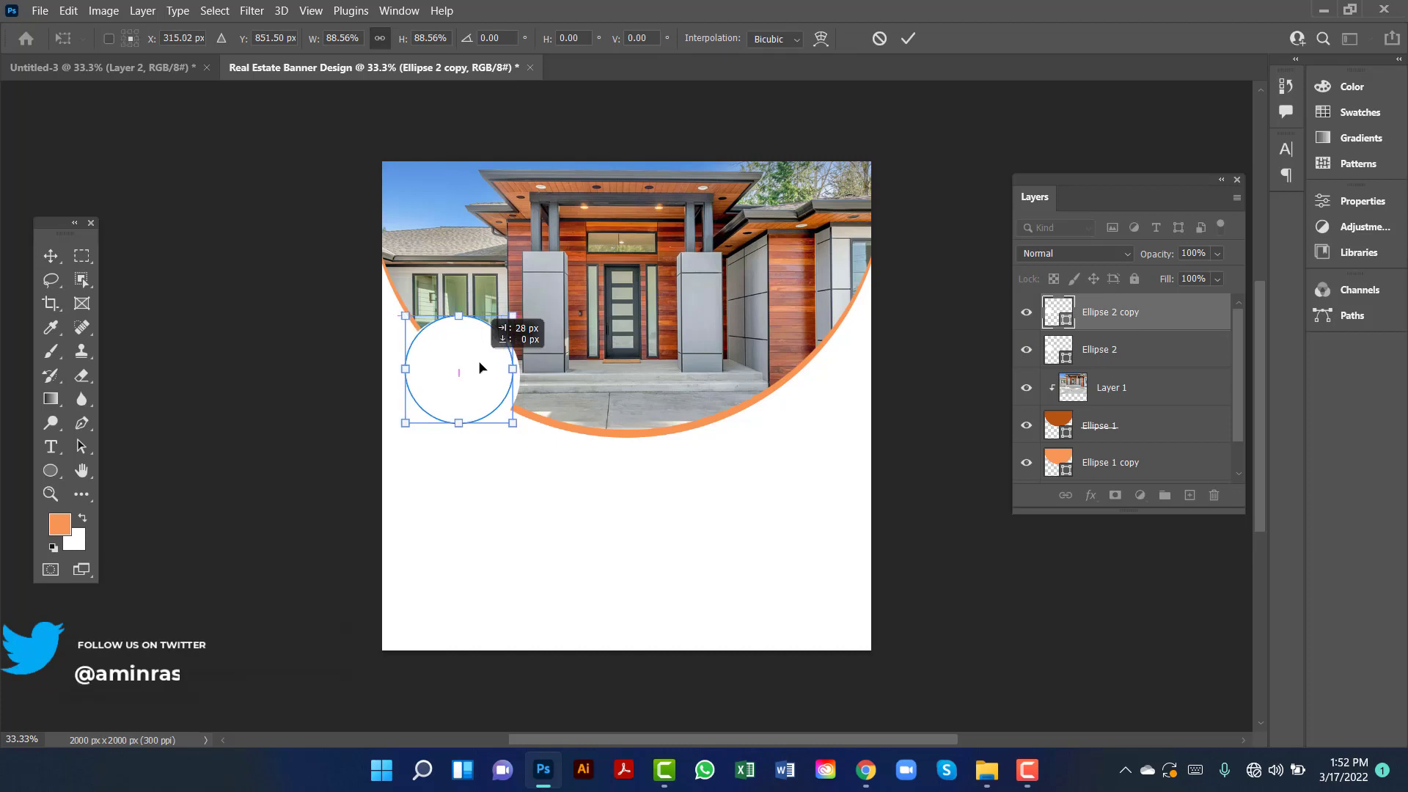
left_click_drag(480, 368, 477, 368)
key("Return")
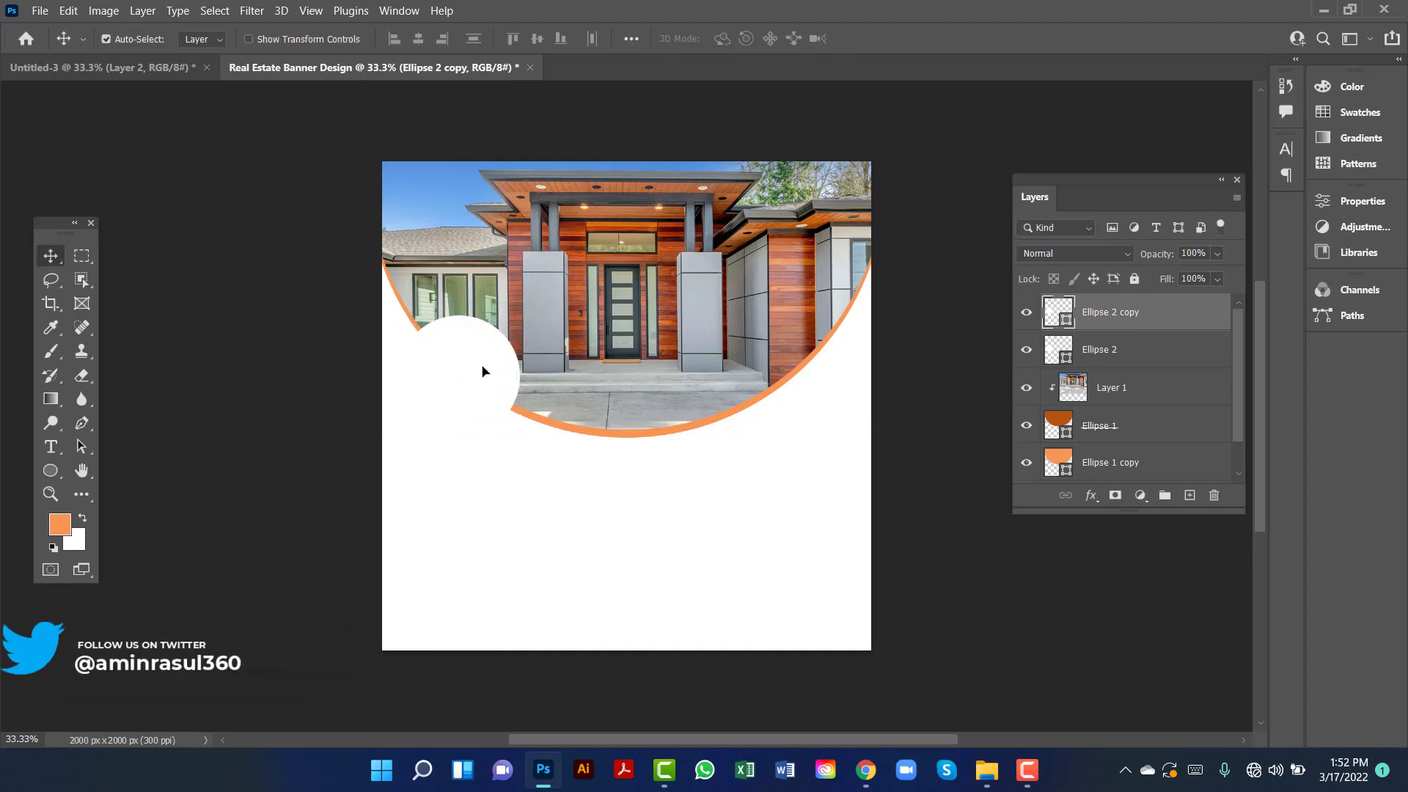
left_click(1124, 356, "shift")
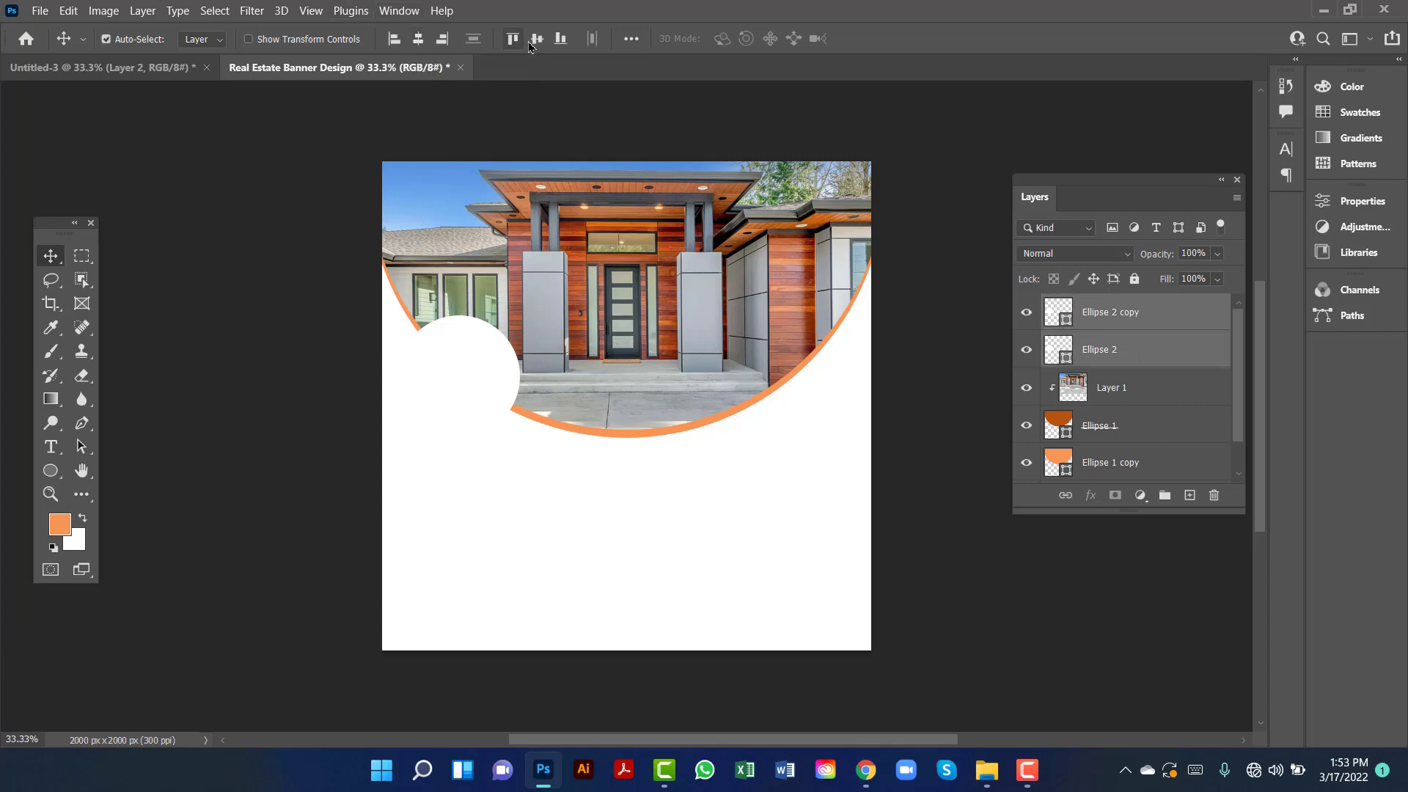
left_click(974, 314)
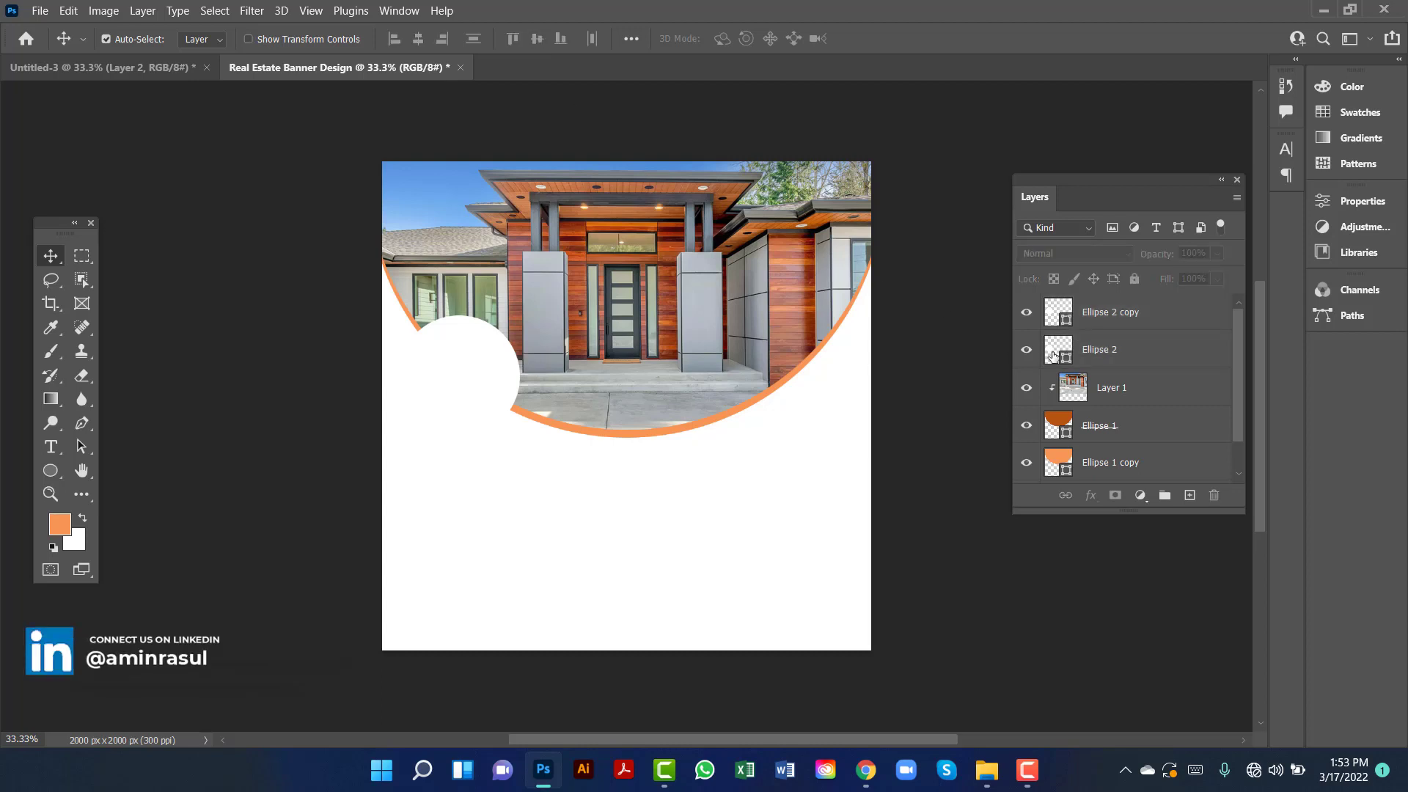
Fill the smaller circle copy with the light orange f69554 sampled from the large circle's rim
double_click(1067, 320)
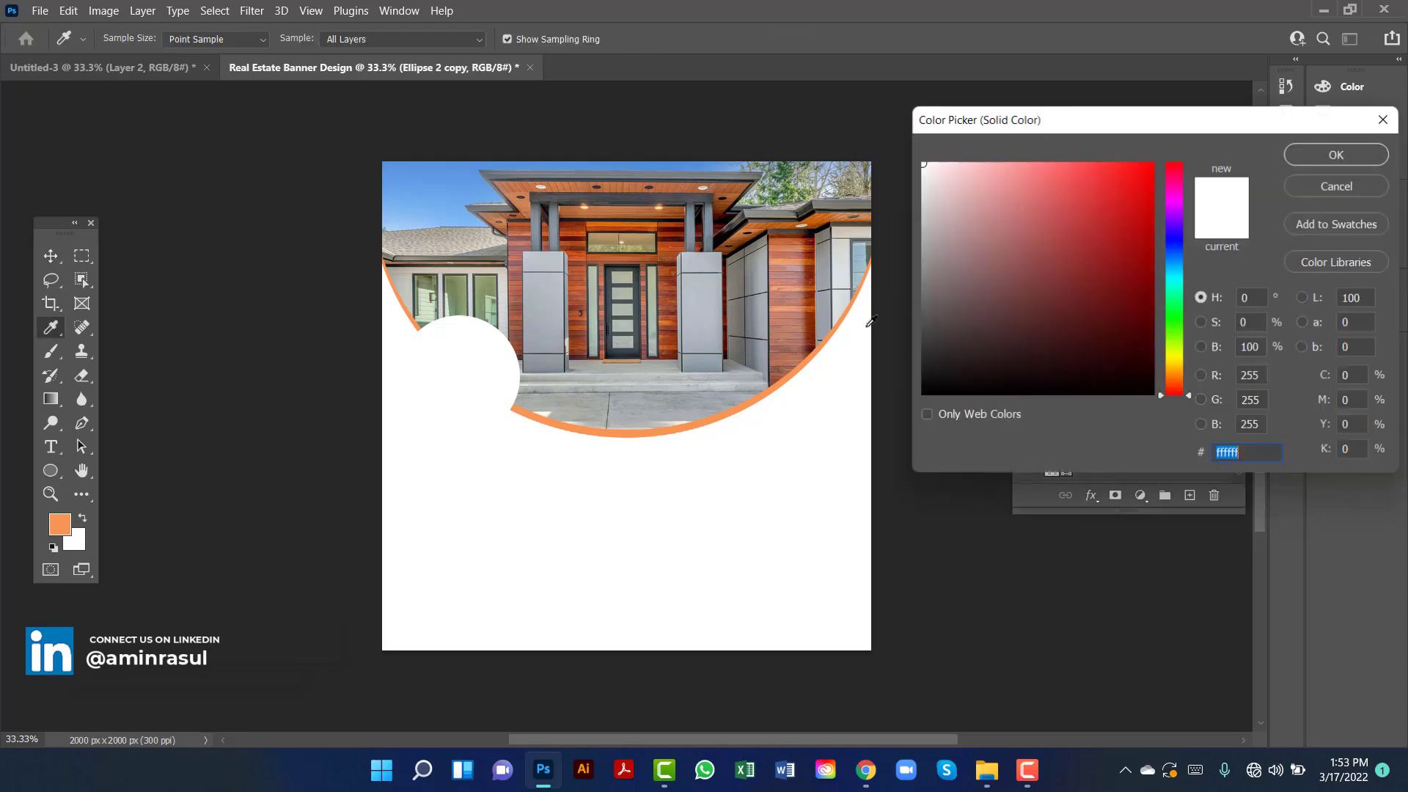
left_click(564, 422)
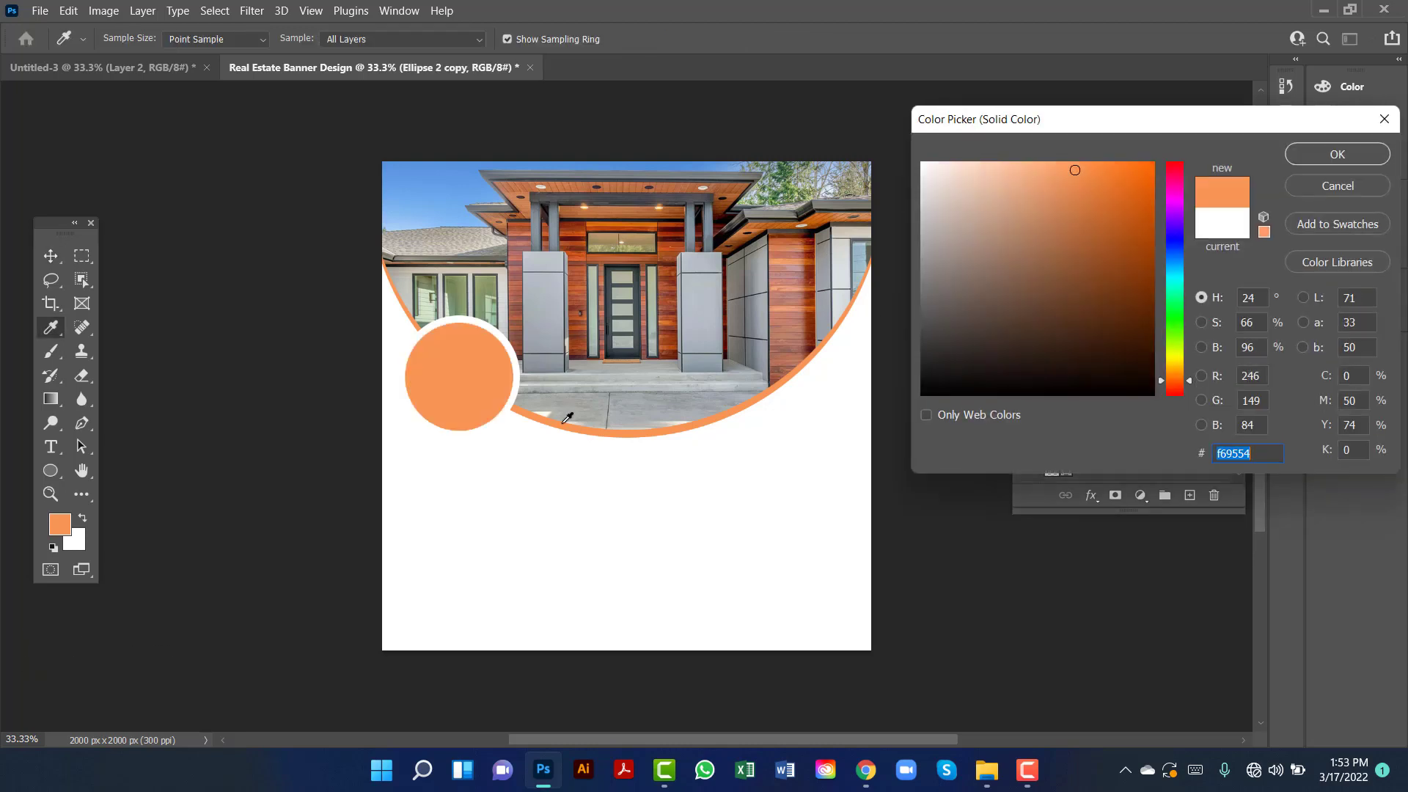
left_click(1356, 155)
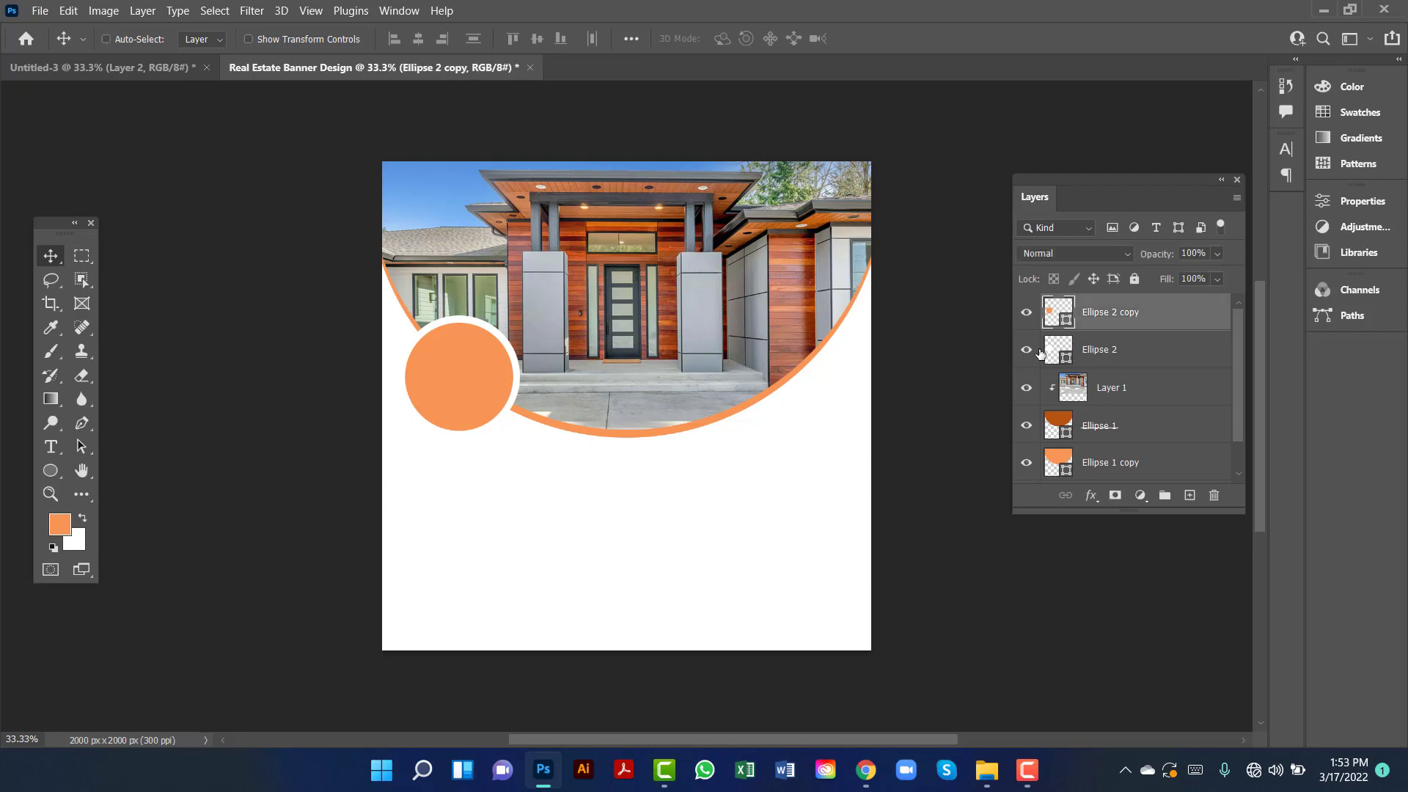
Enlarge the small orange circle to about 105%, centred on the white one, to leave a thinner white ring
key("ctrl+t")
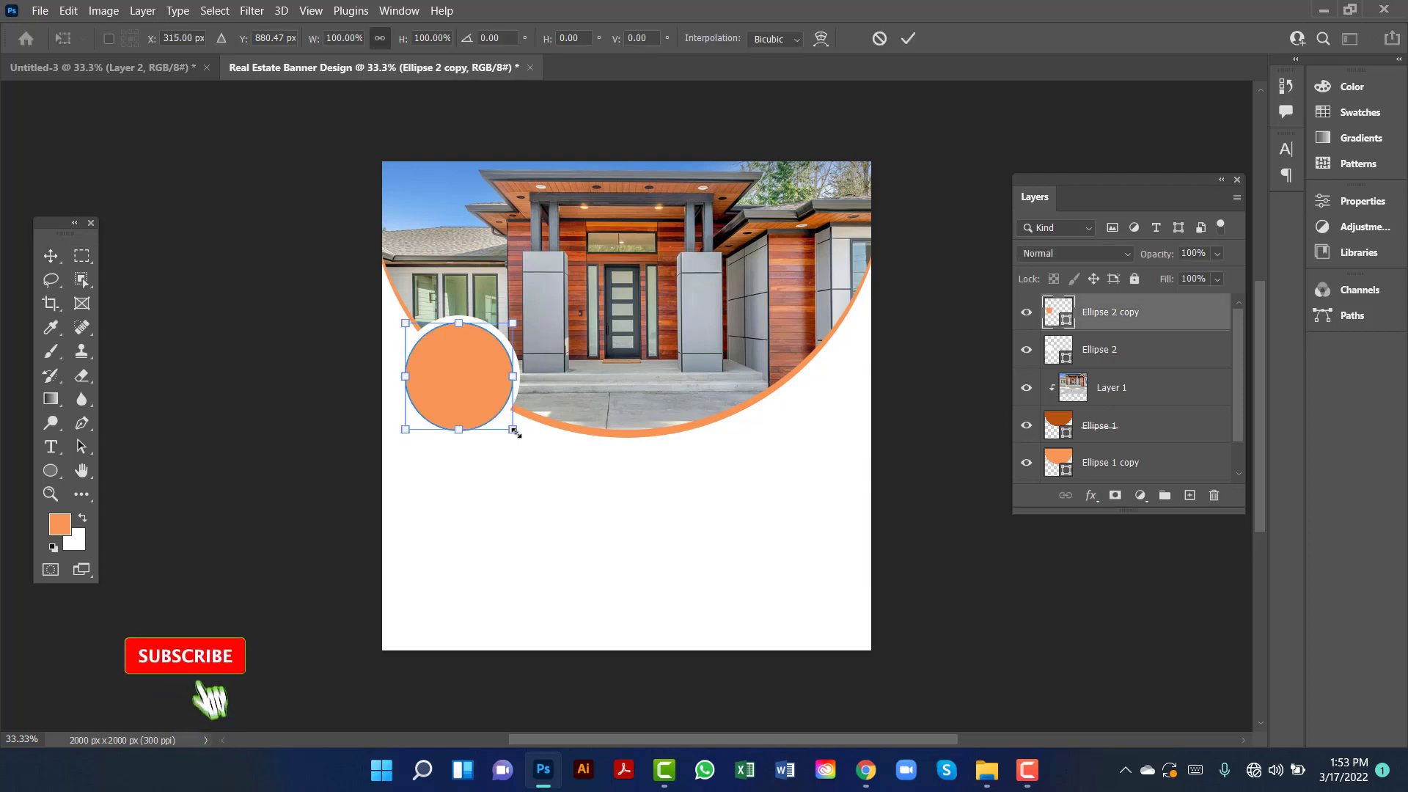
mouse_move(516, 433)
left_mouse_down()
mouse_move(479, 403)
mouse_move(516, 435)
left_mouse_up()
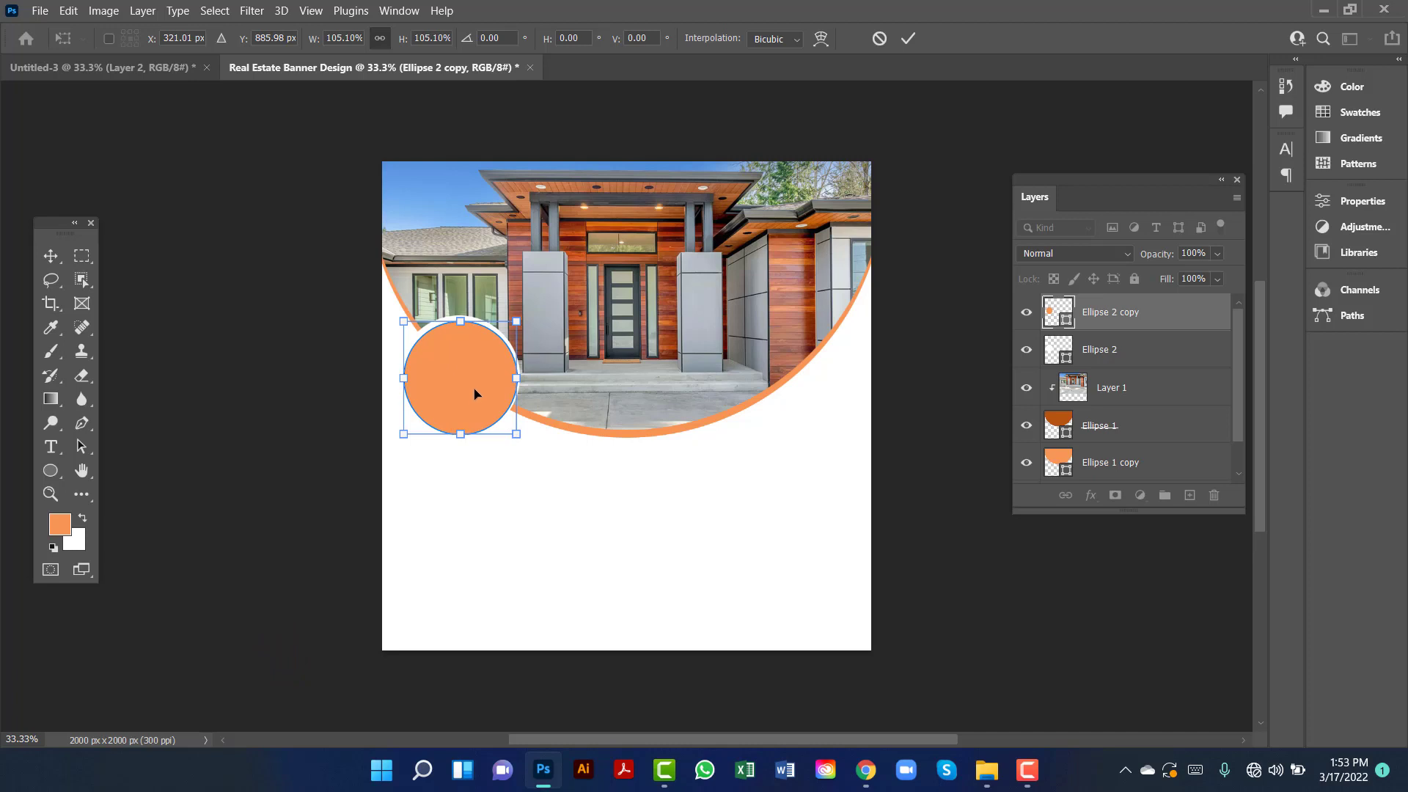
double_click(474, 393)
left_click(272, 308)
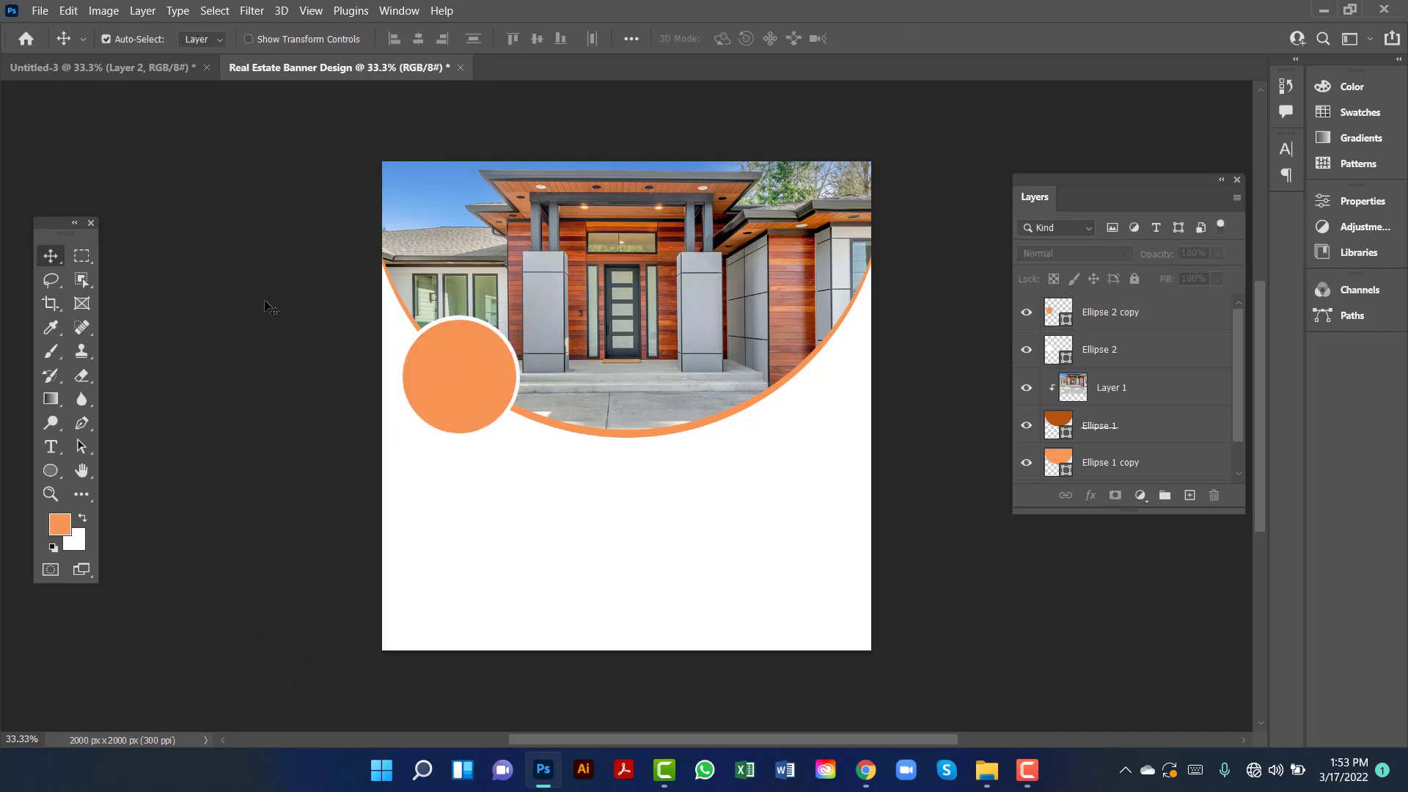
Duplicate the orange circle and its white ring together twice, placing the copies in a horizontal row across the photo's lower part
left_click(1127, 331)
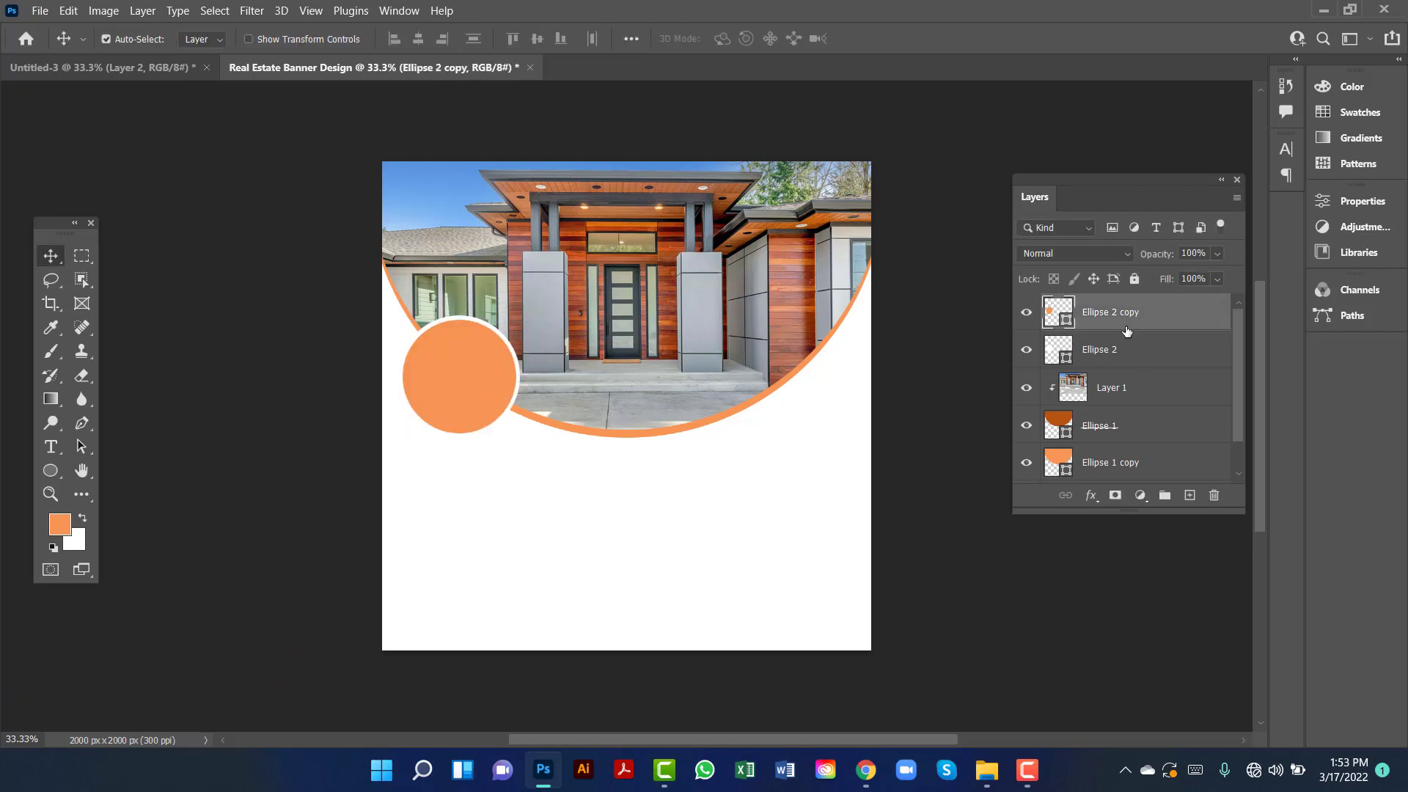
left_click(1156, 354, "ctrl")
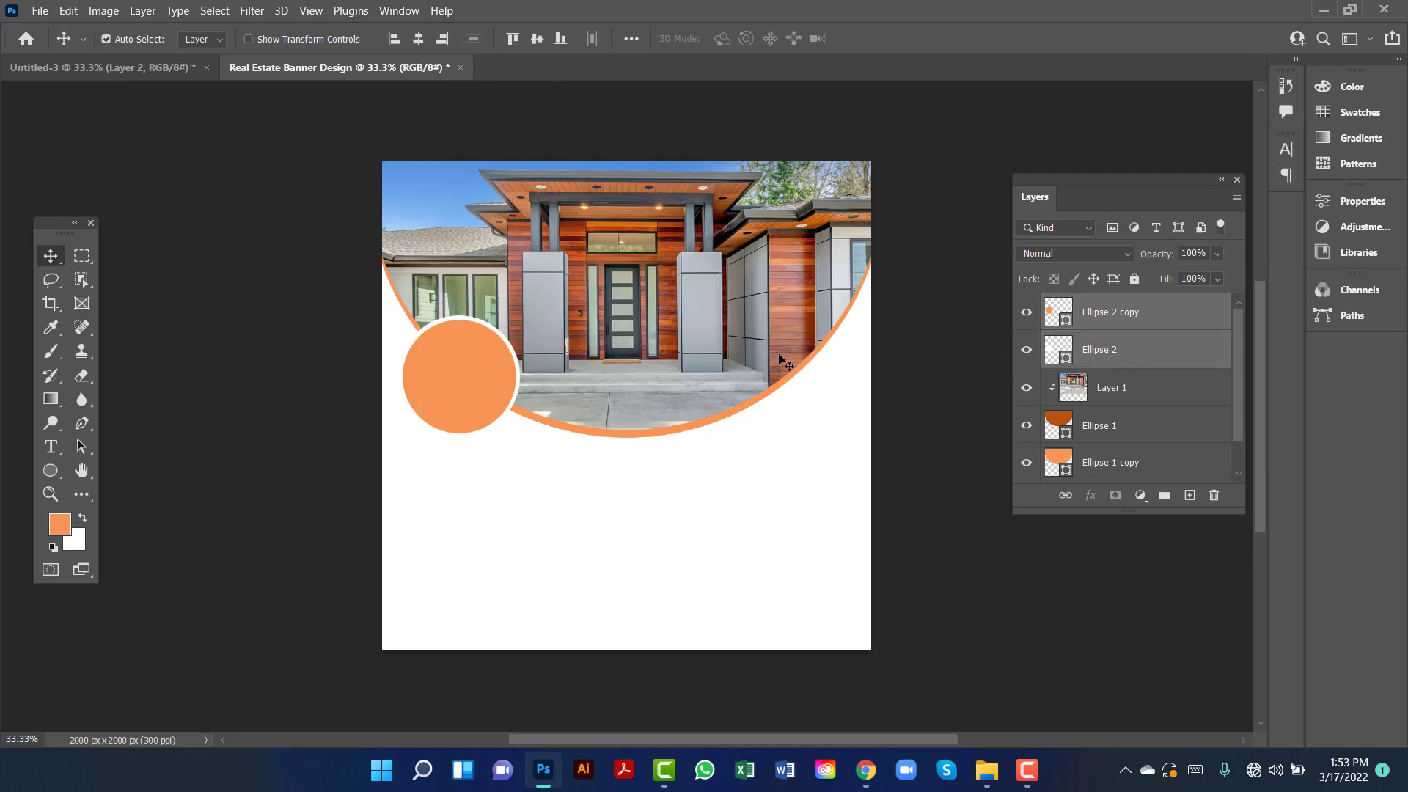
left_click_drag(470, 393, 758, 431)
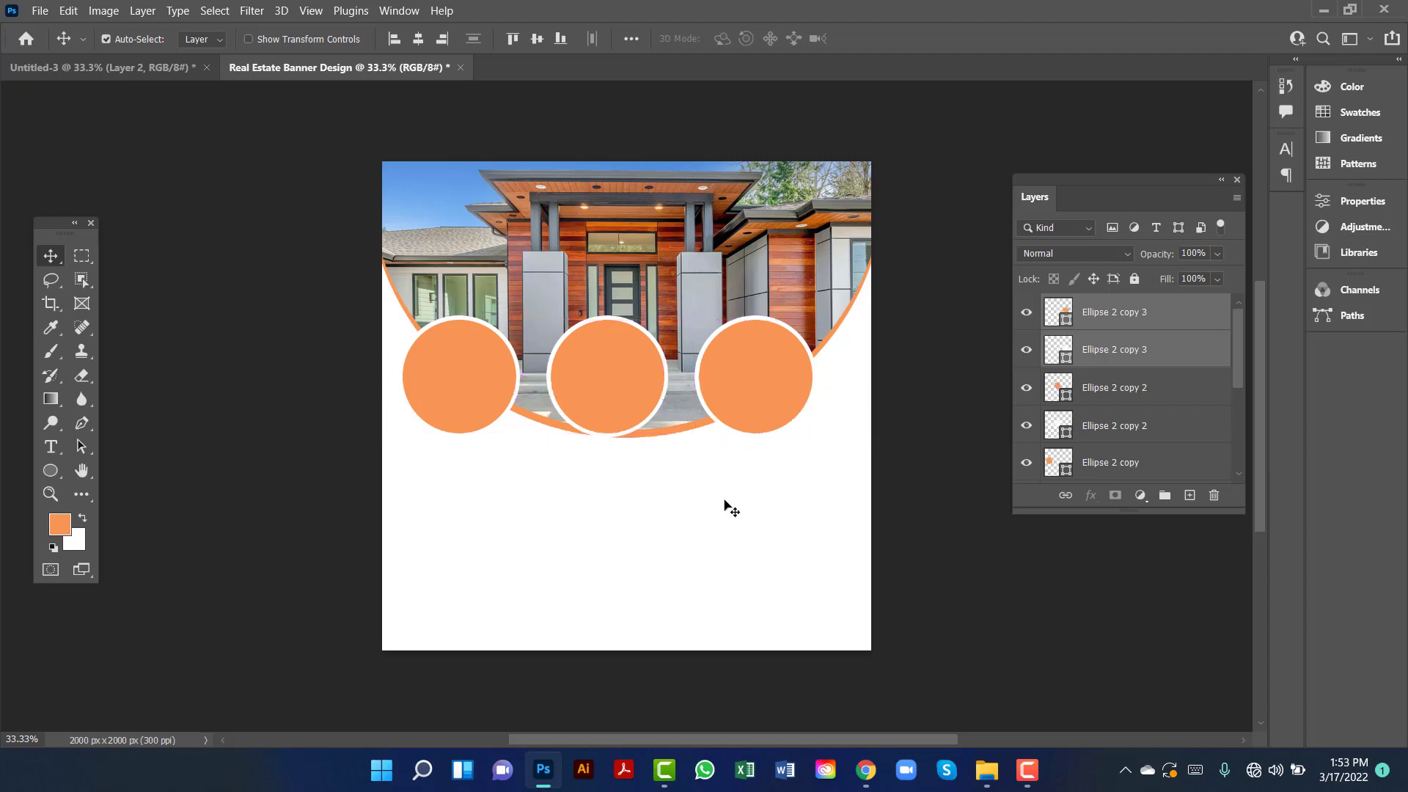
Move the middle orange circle together with its white ring down so it sits lower than the two outer circles
left_click(629, 379)
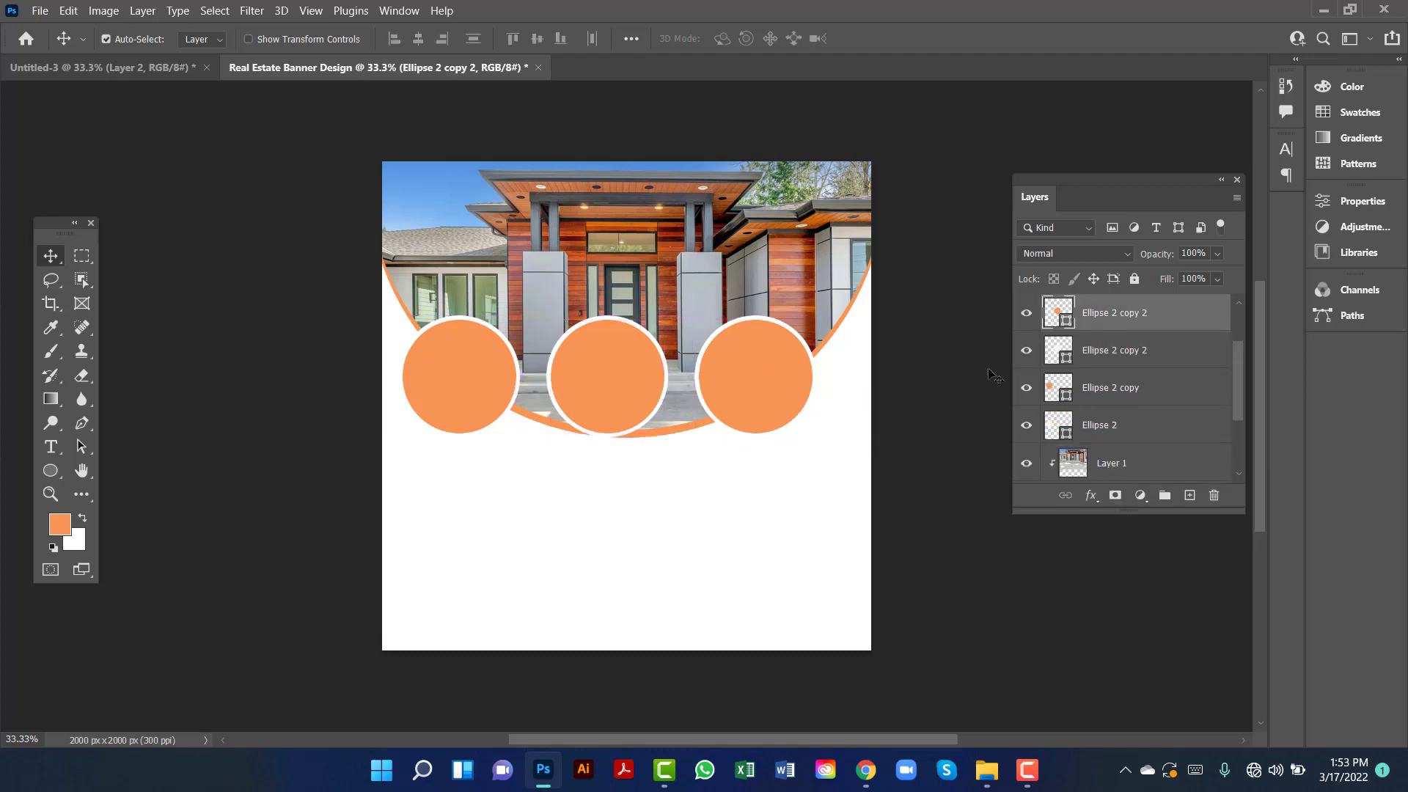
left_click(1157, 364, "shift")
scroll(1157, 365, "up", 1)
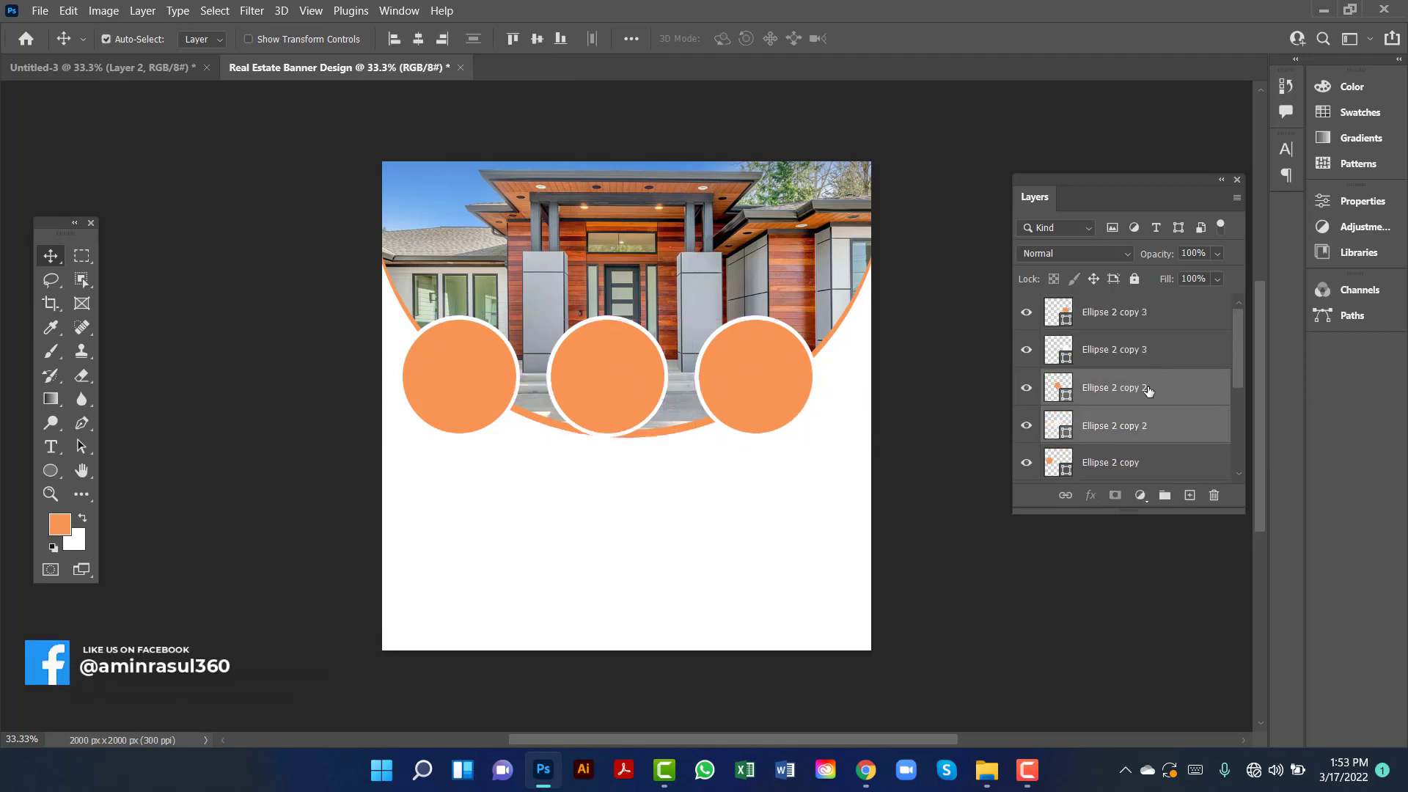
left_click_drag(627, 386, 626, 425)
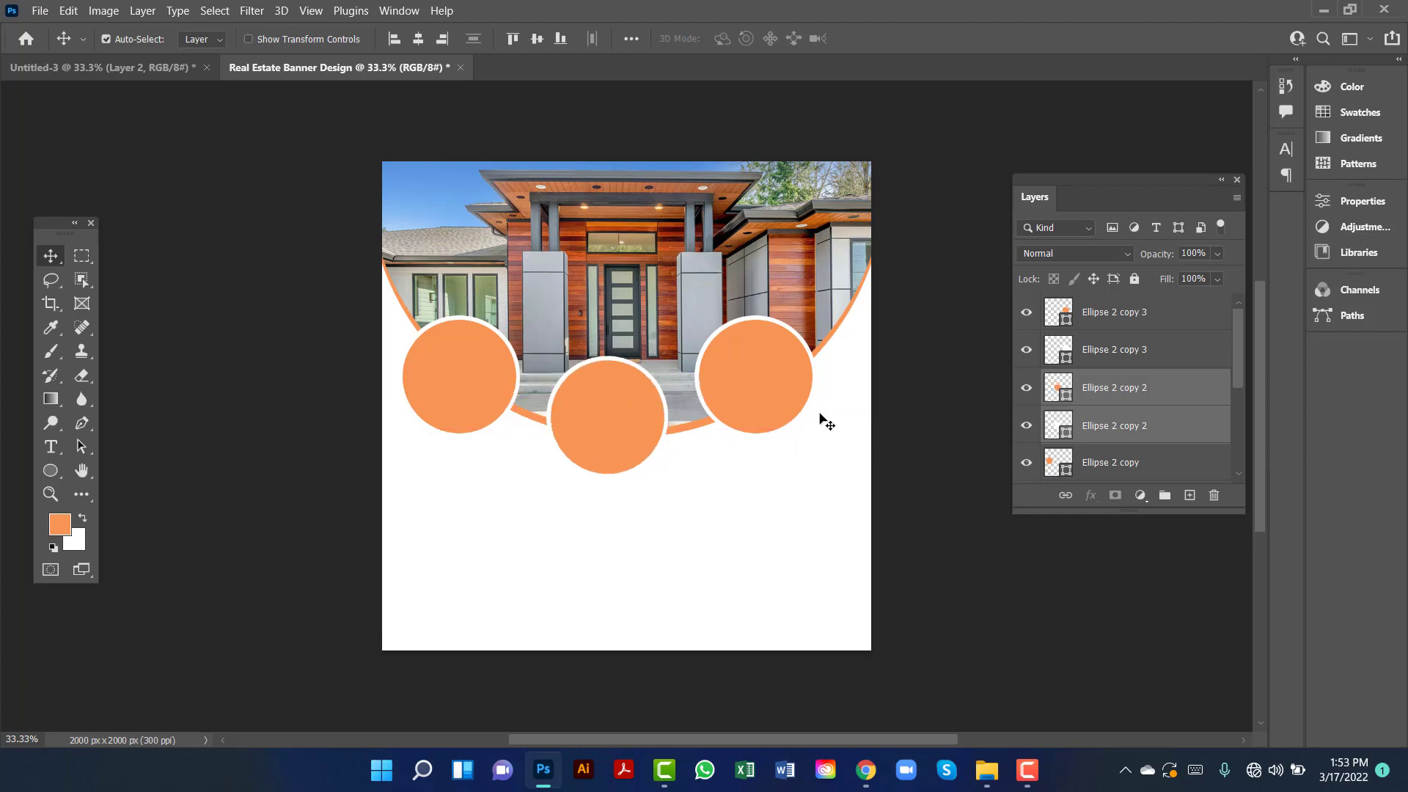
Enlarge all three orange circles and their white rings together proportionally, spreading the group evenly across the banner's width
scroll(1192, 392, "down", 2)
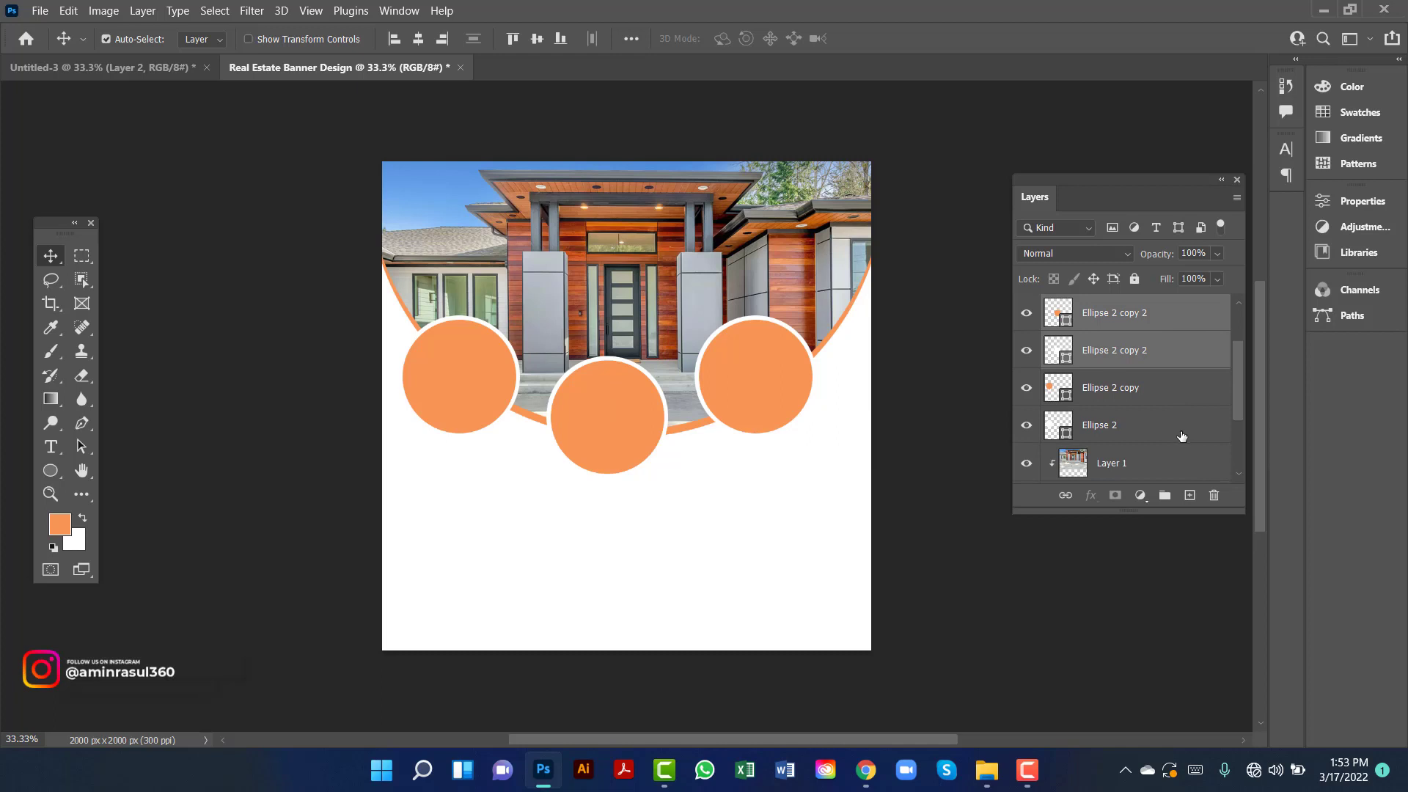
left_click(1187, 427)
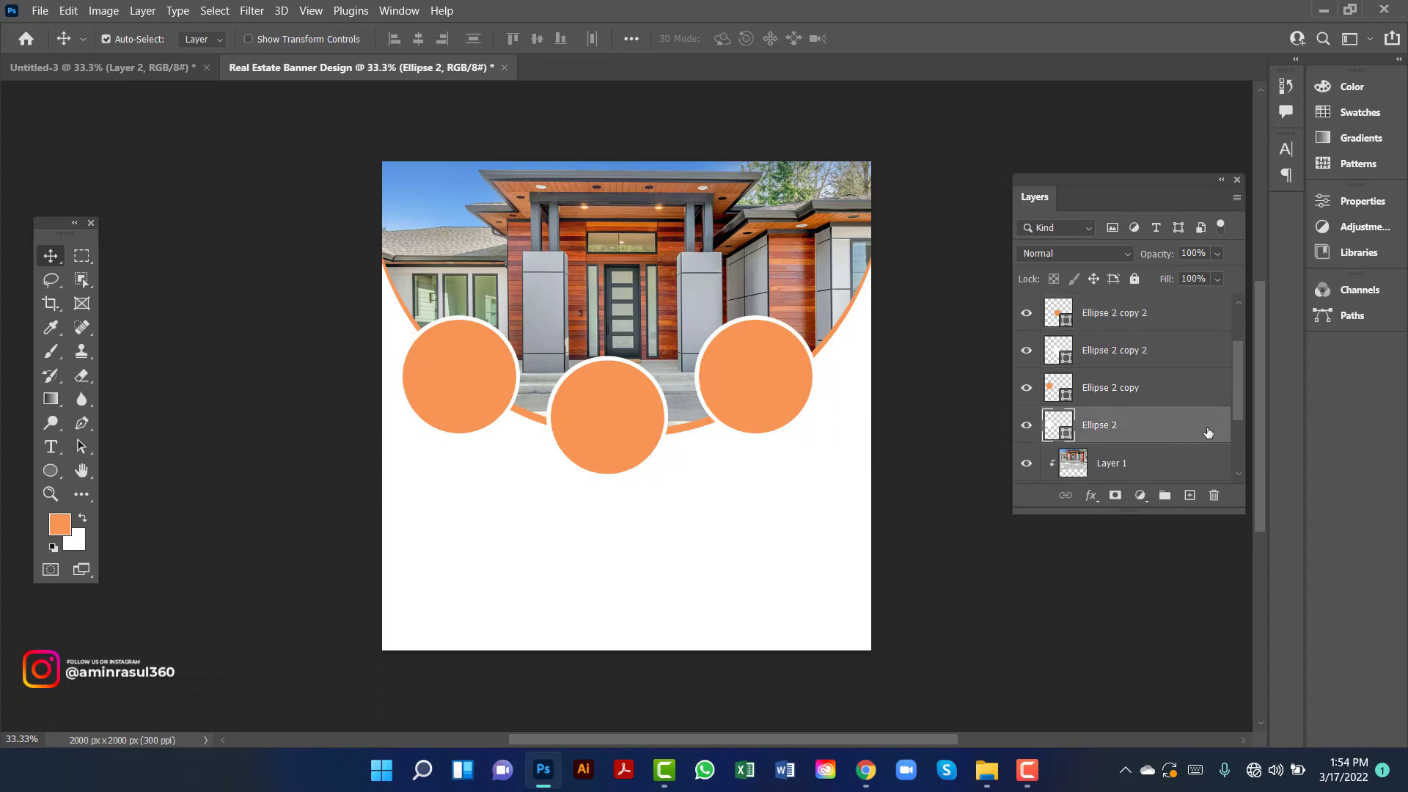
scroll(1139, 372, "up", 2)
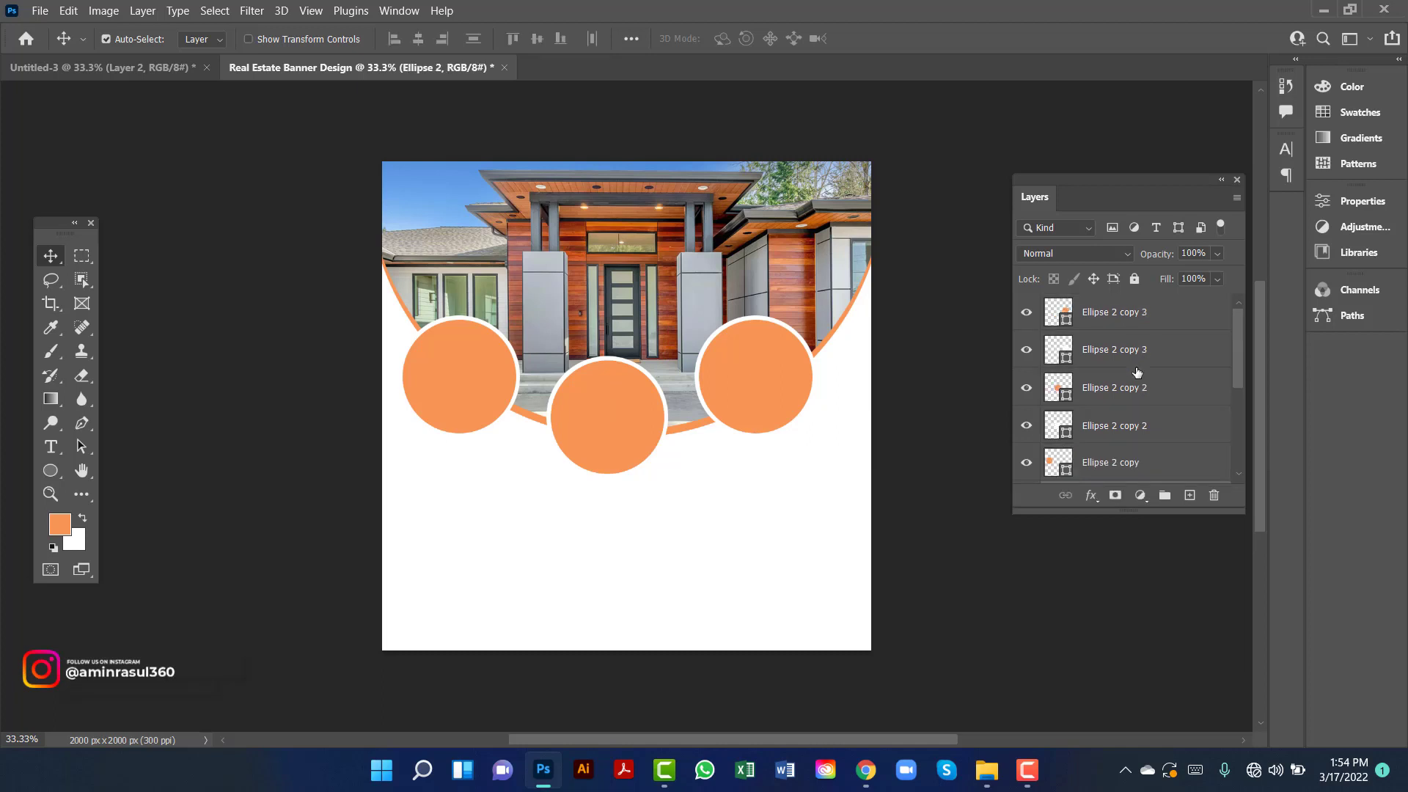
left_click(1169, 316, "shift")
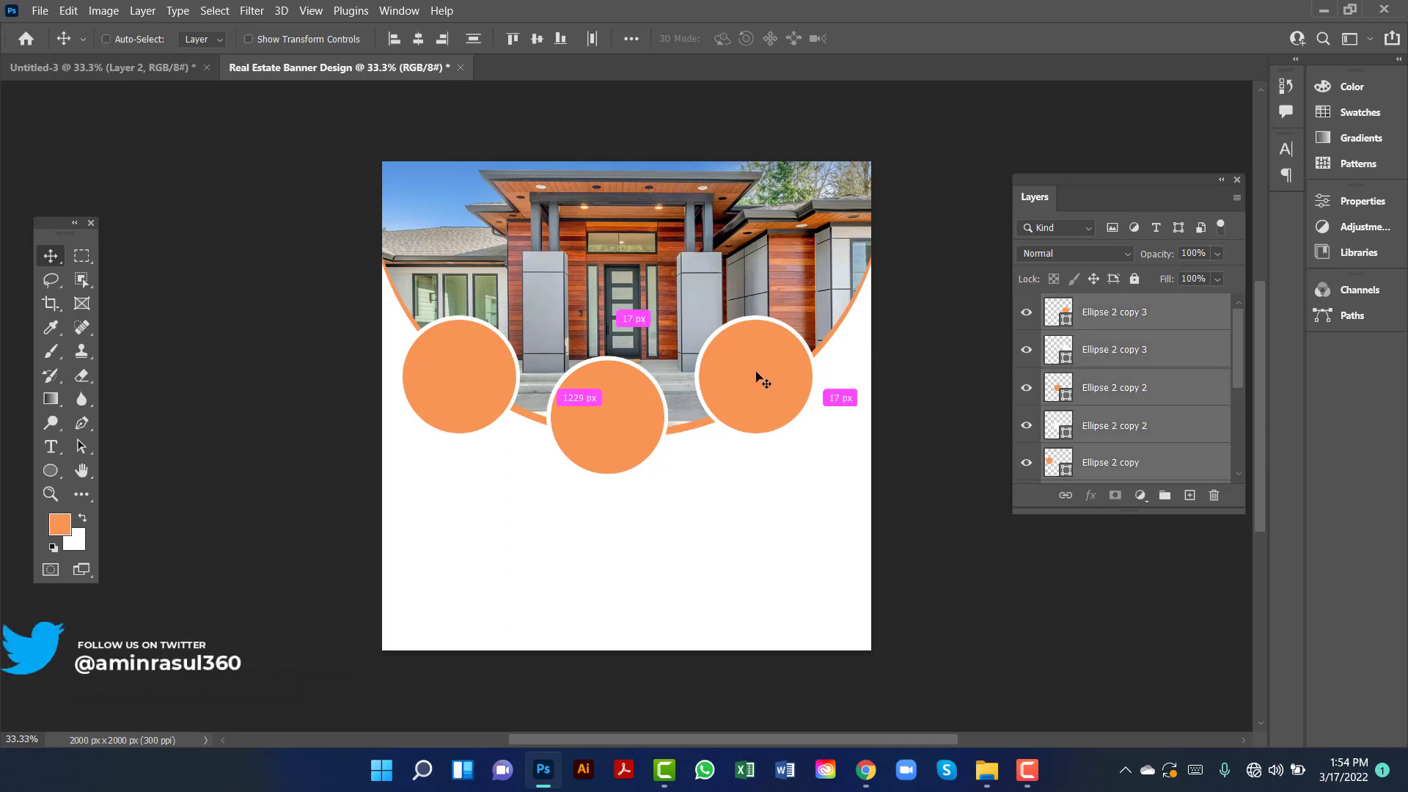
key("ctrl+t")
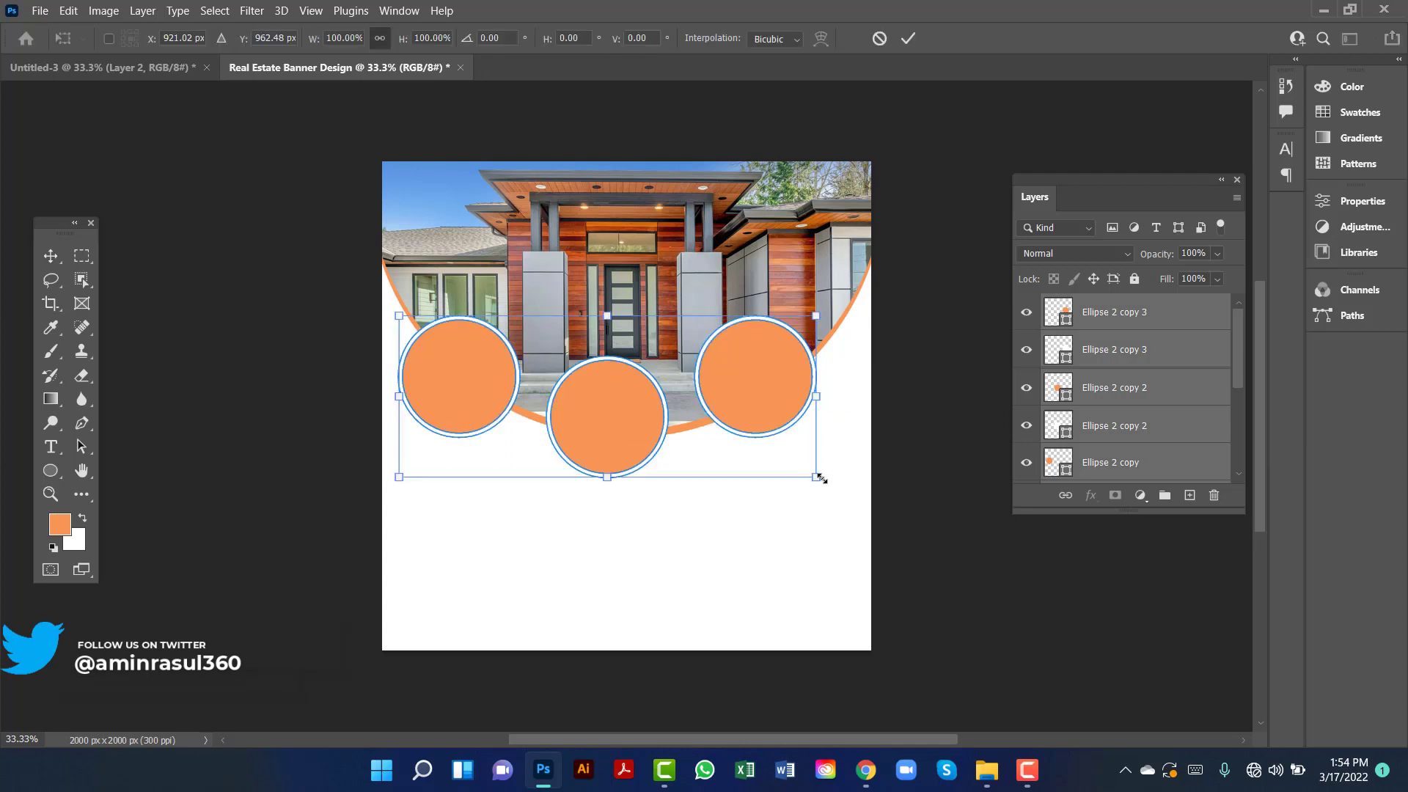
left_click_drag(816, 478, 860, 493)
left_click_drag(803, 403, 803, 416)
key("Return")
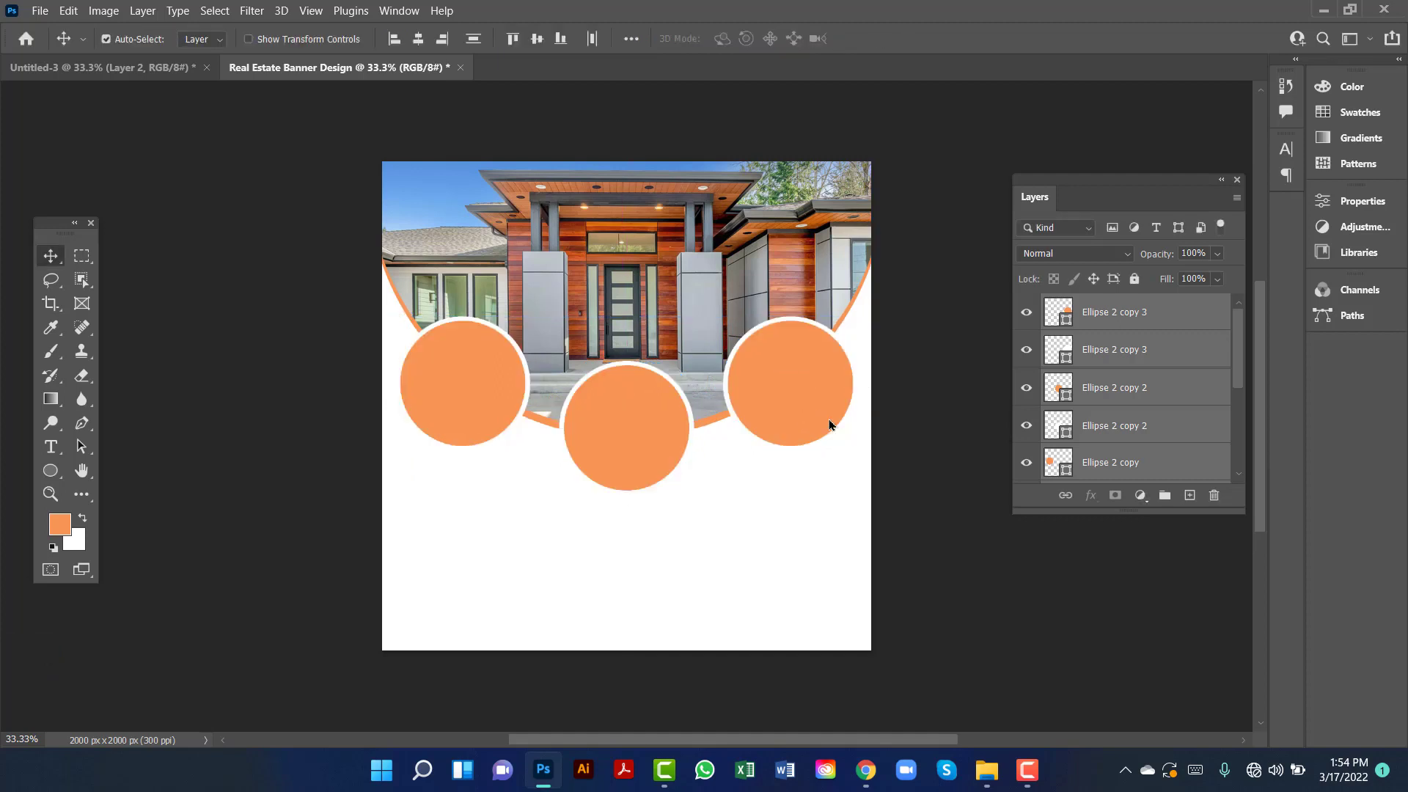
left_click(927, 447)
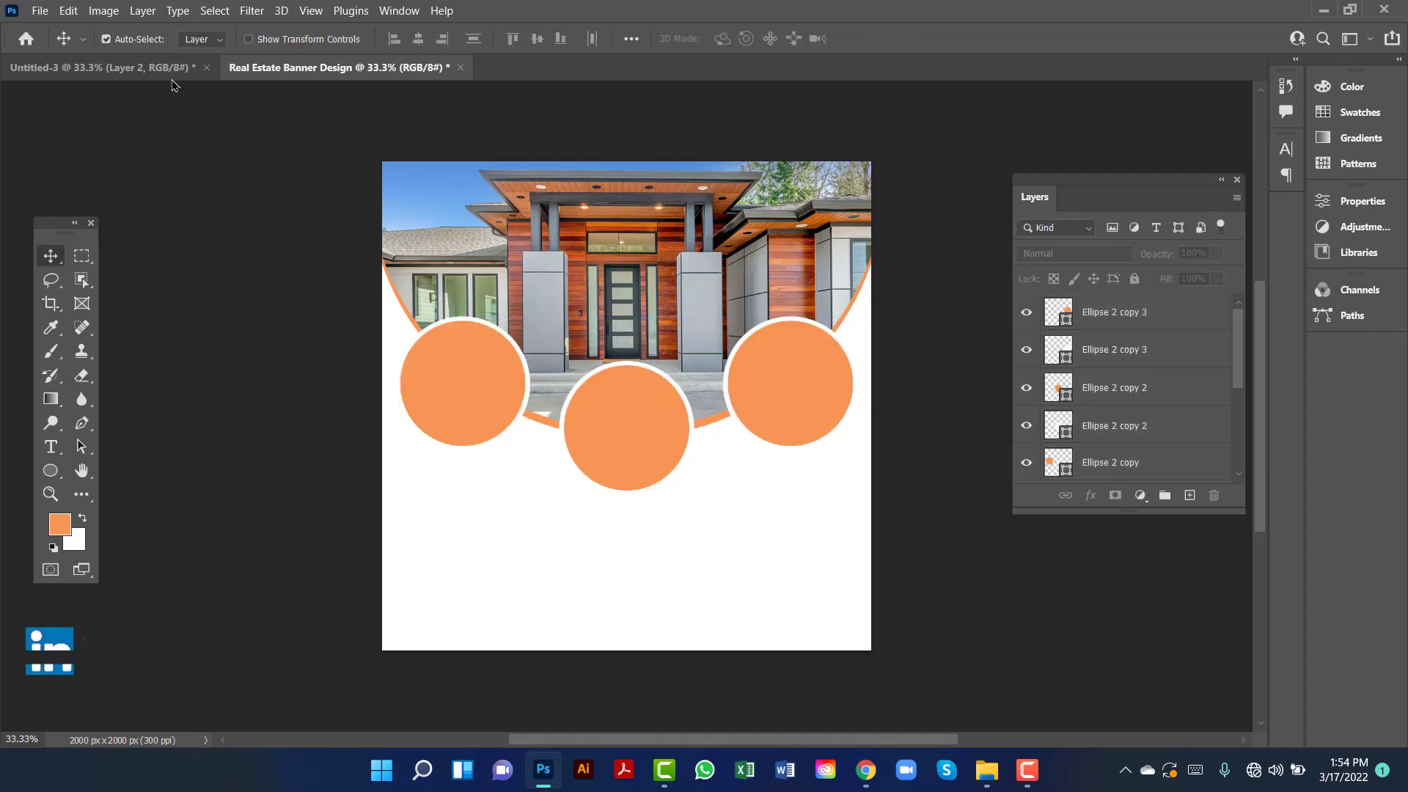
Copy the bedroom photo from Untitled-3 into the banner and scale it to about 184.5% over the middle circle
left_click(125, 71)
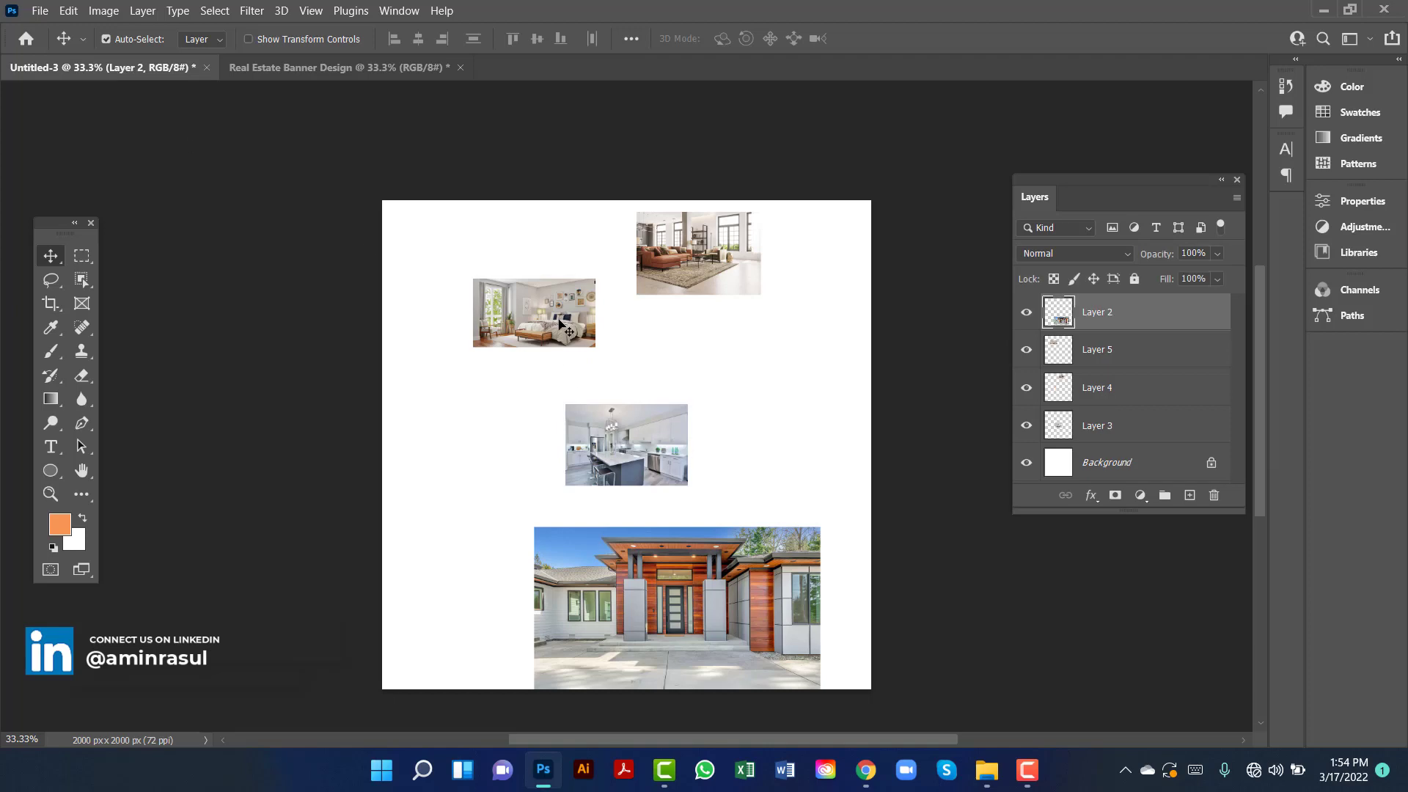
left_click_drag(563, 317, 653, 412)
key("ctrl+t")
left_click_drag(697, 465, 783, 506)
left_click_drag(696, 467, 635, 454)
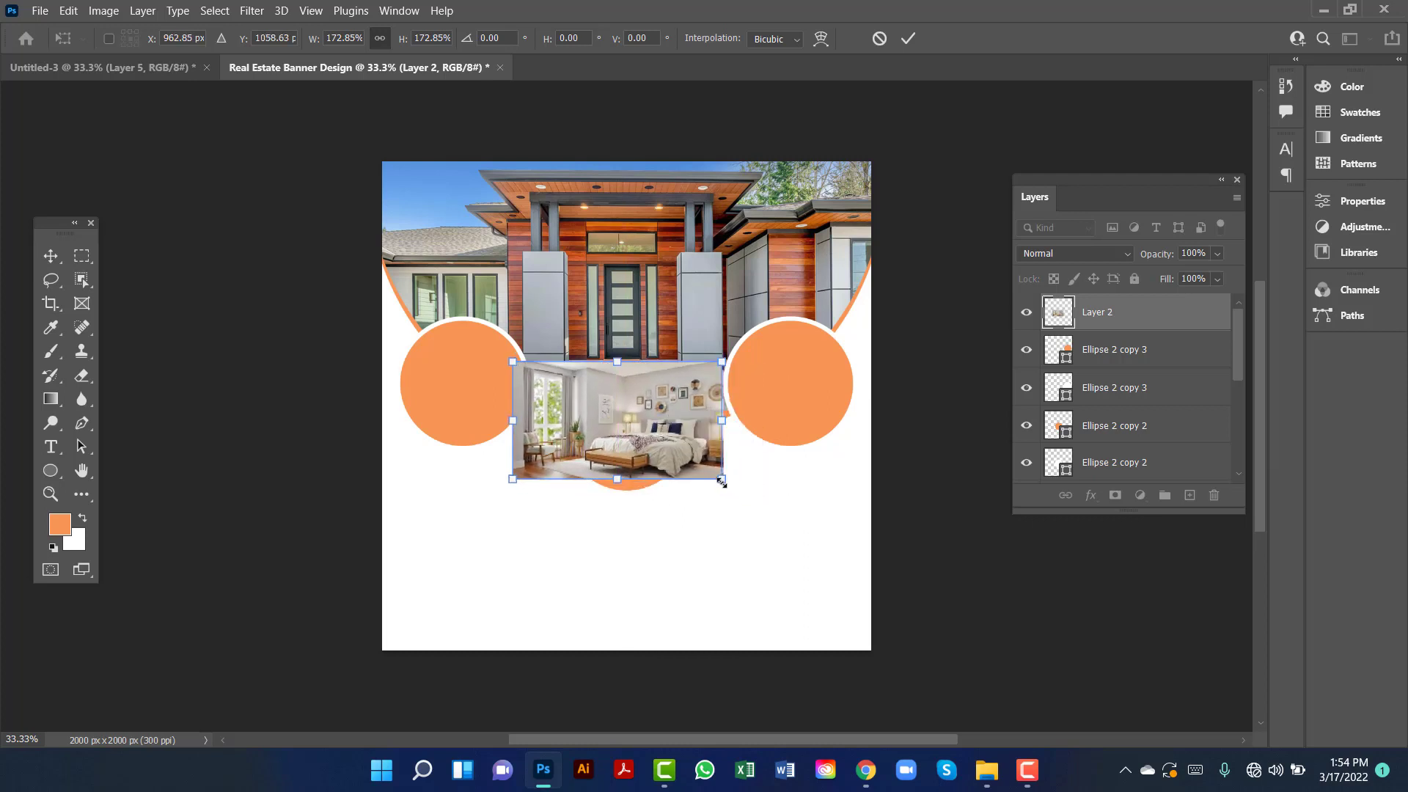
left_click_drag(726, 478, 625, 461)
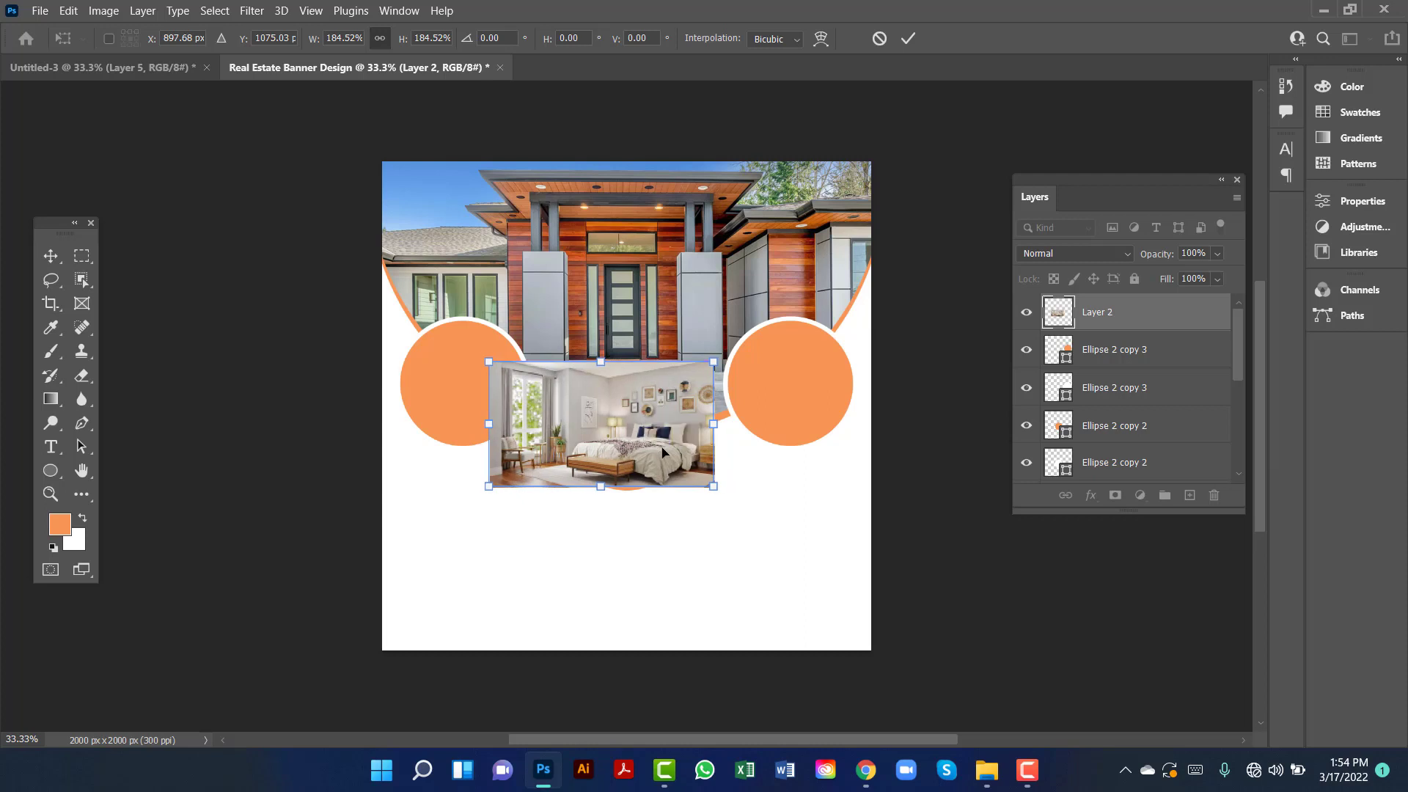
key("Return")
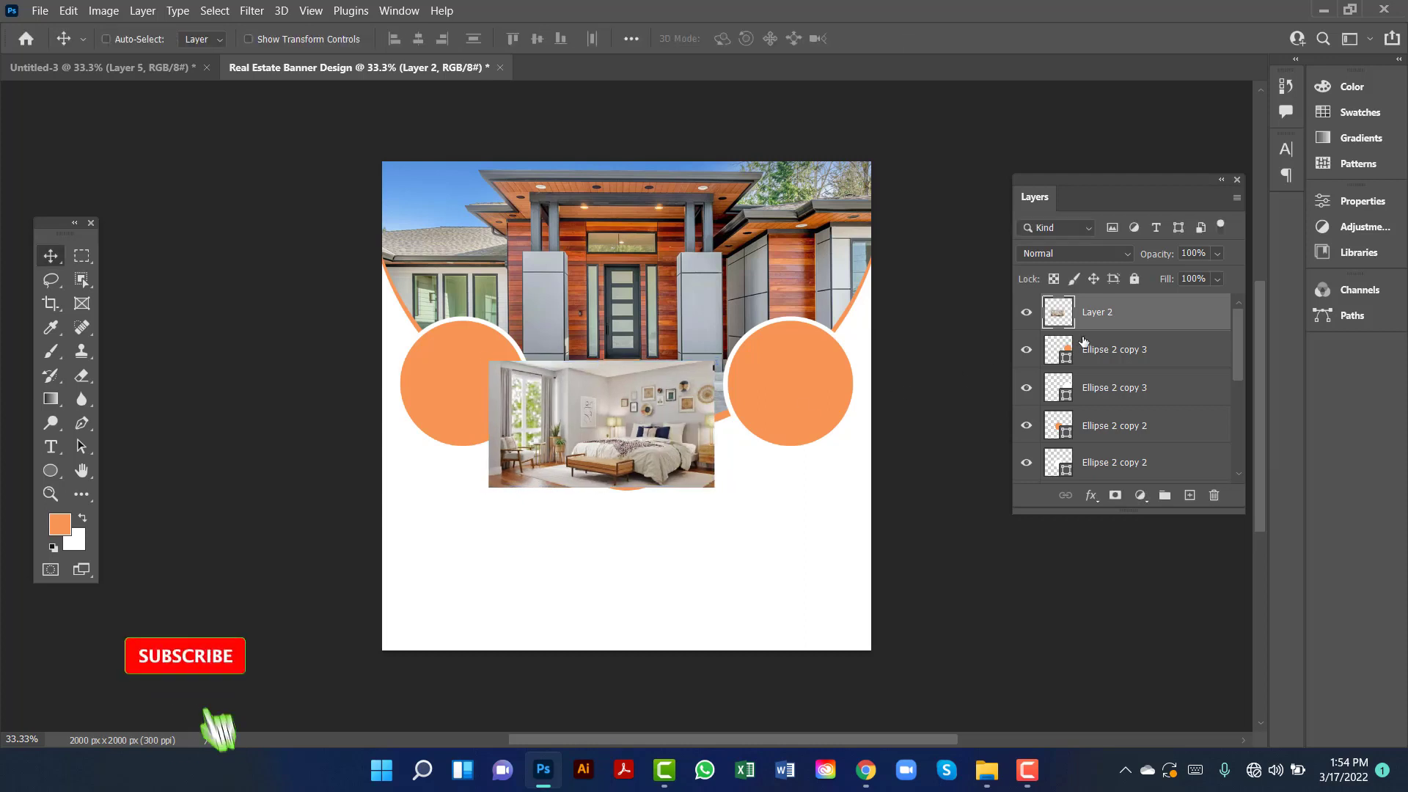
Lower the bedroom photo in the layer order to sit between the middle orange circle and its white ring
key("ctrl+bracketleft")
key("ctrl+bracketleft")
key("ctrl+bracketleft")
key("ctrl+bracketleft")
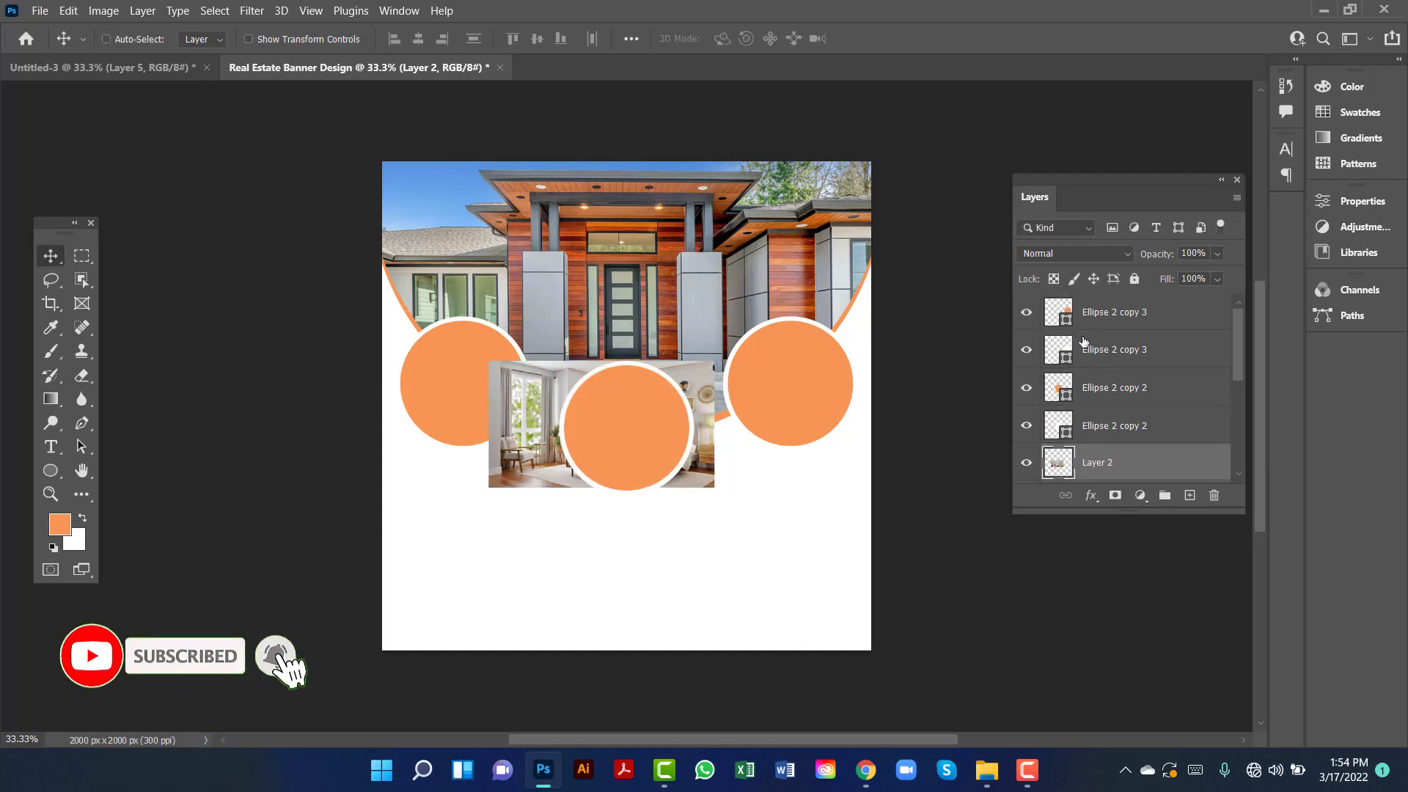
key("ctrl+bracketright")
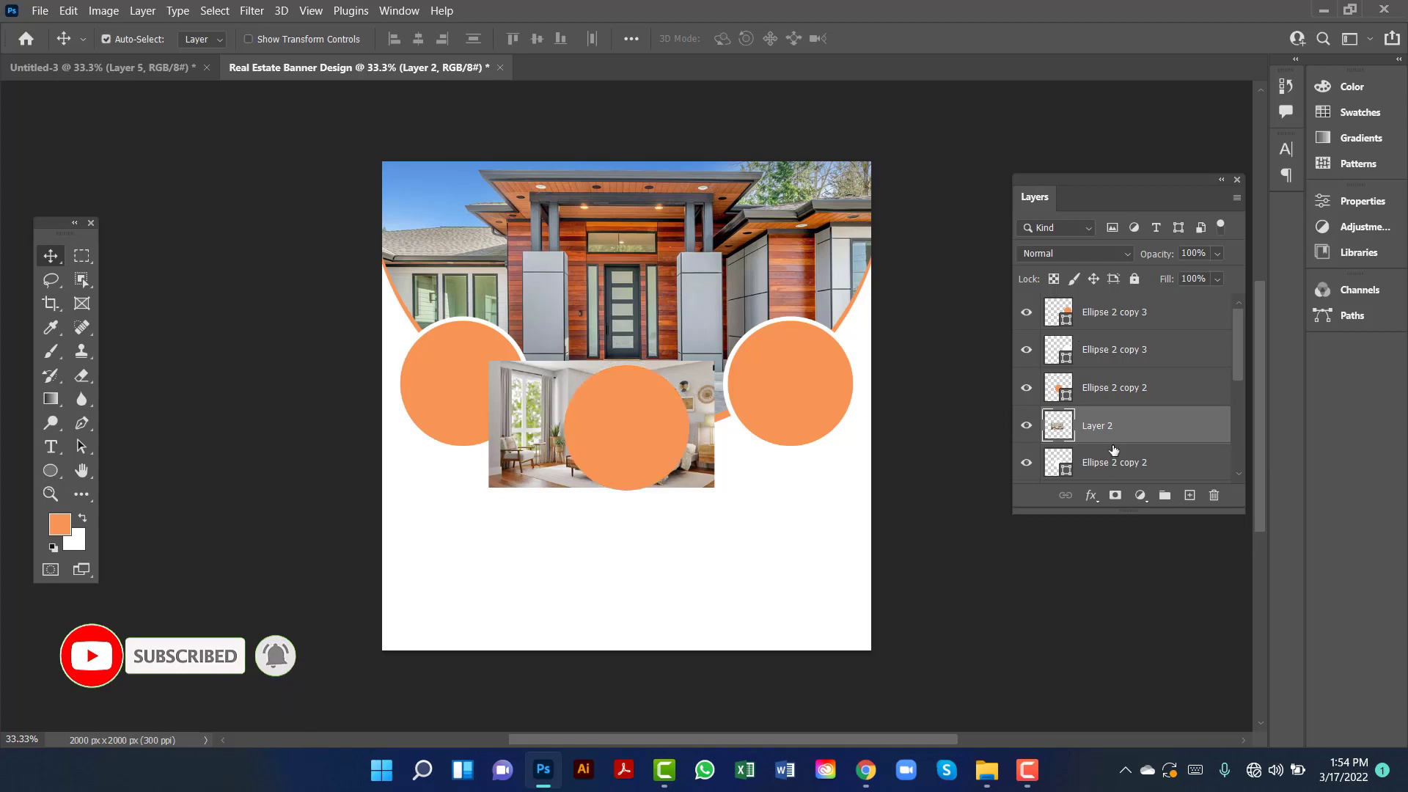
Try clipping the bedroom photo to the middle white circle and undo the clipping mask
right_click(1164, 432)
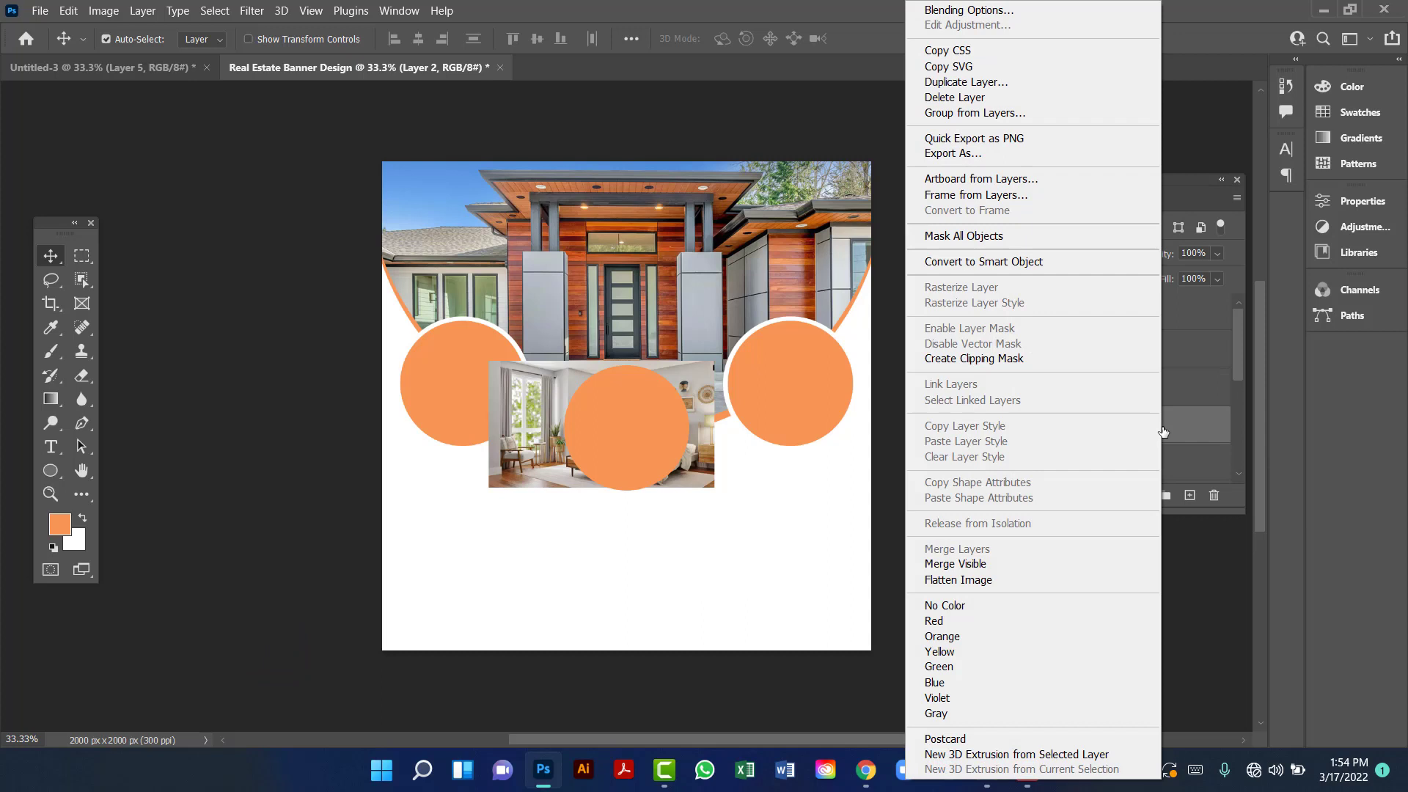
left_click(997, 358)
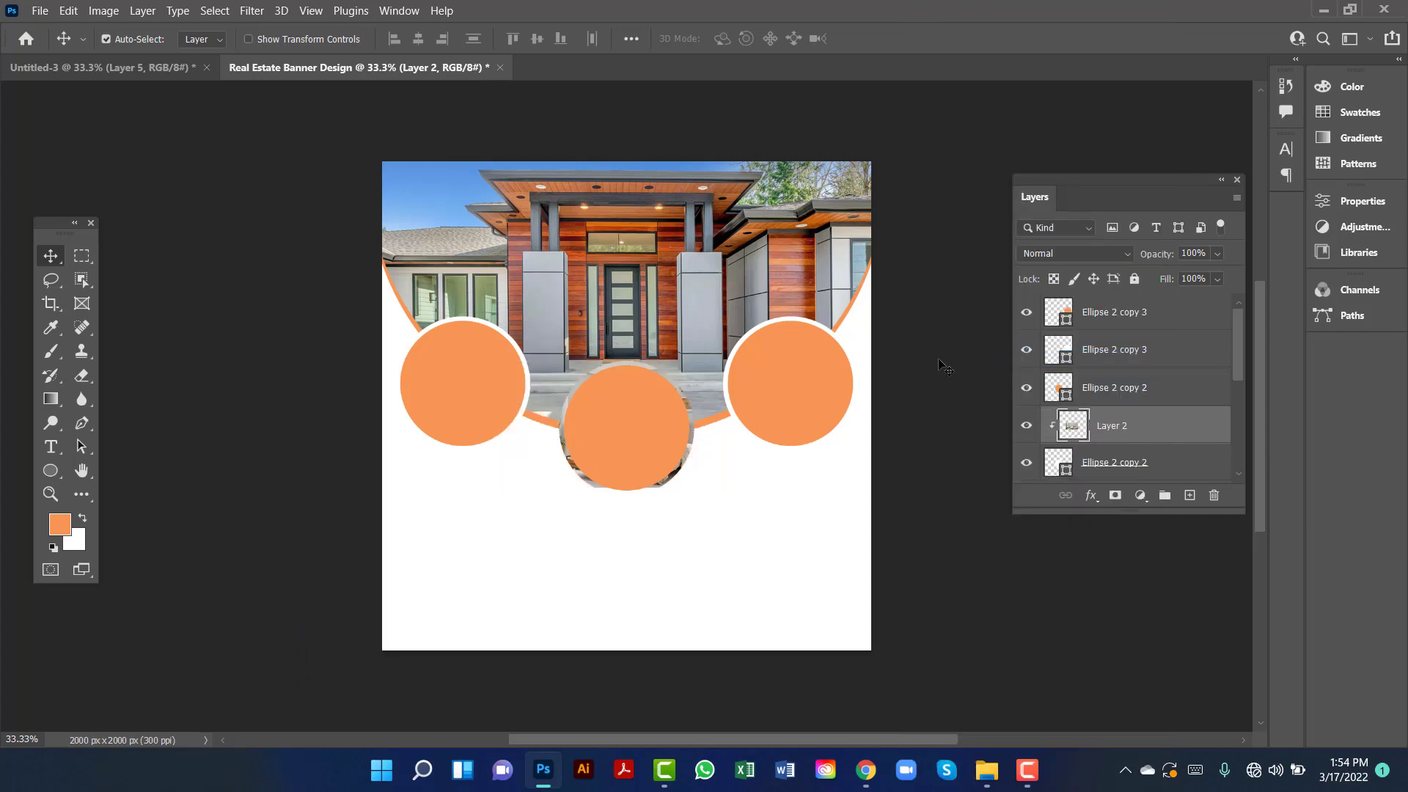
key("ctrl+z")
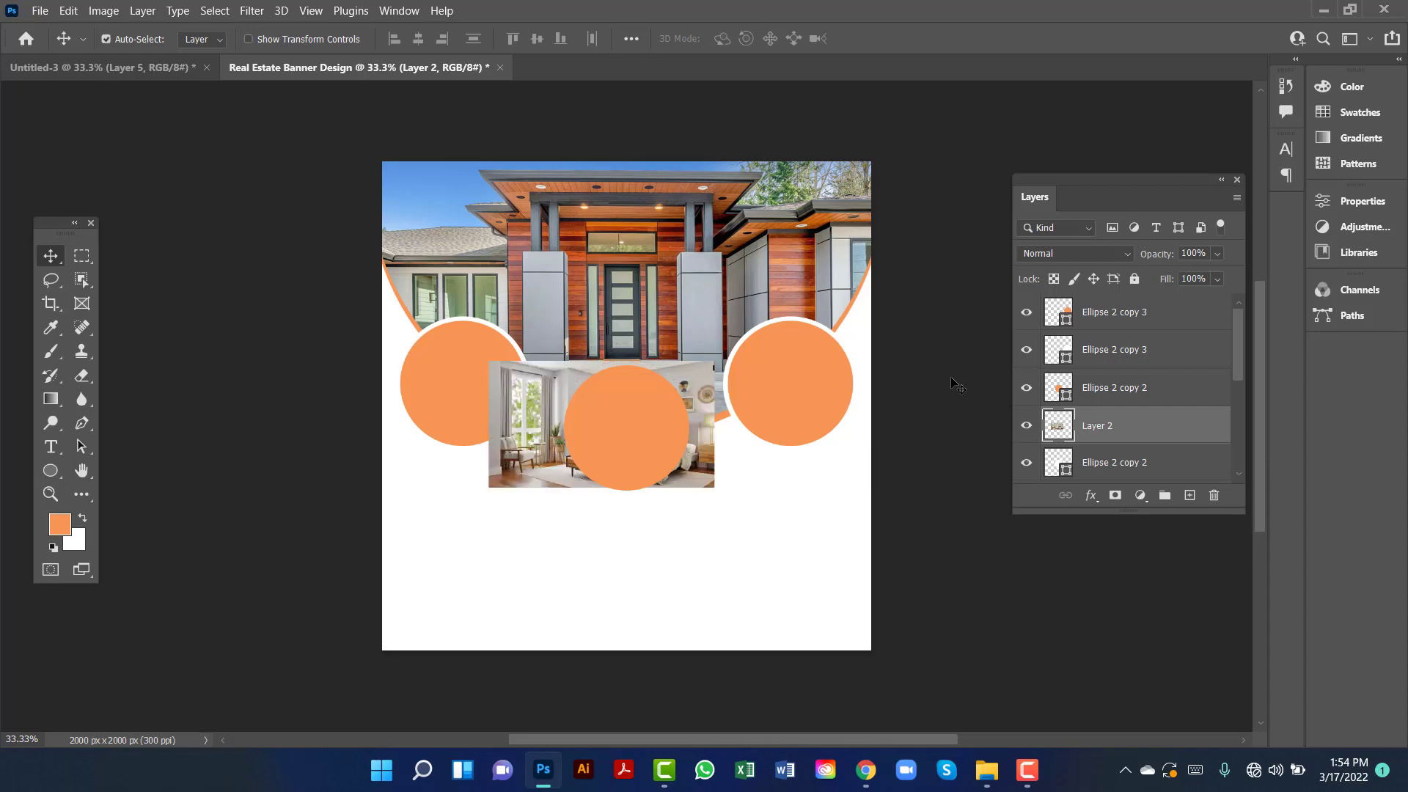
Raise the bedroom photo directly above the middle orange circle and clip it to that circle with a clipping mask
key("ctrl+bracketright")
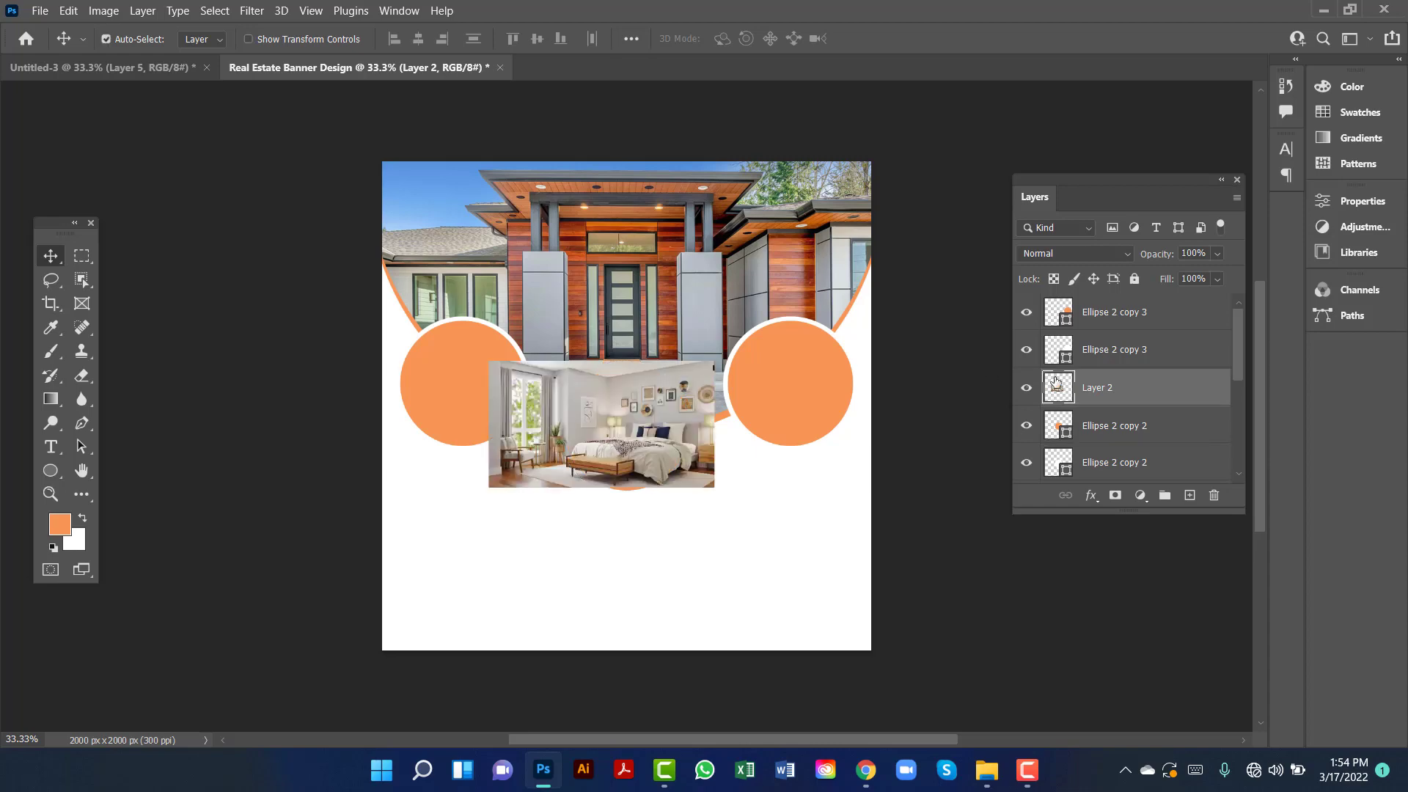
right_click(1166, 408)
left_click(999, 359)
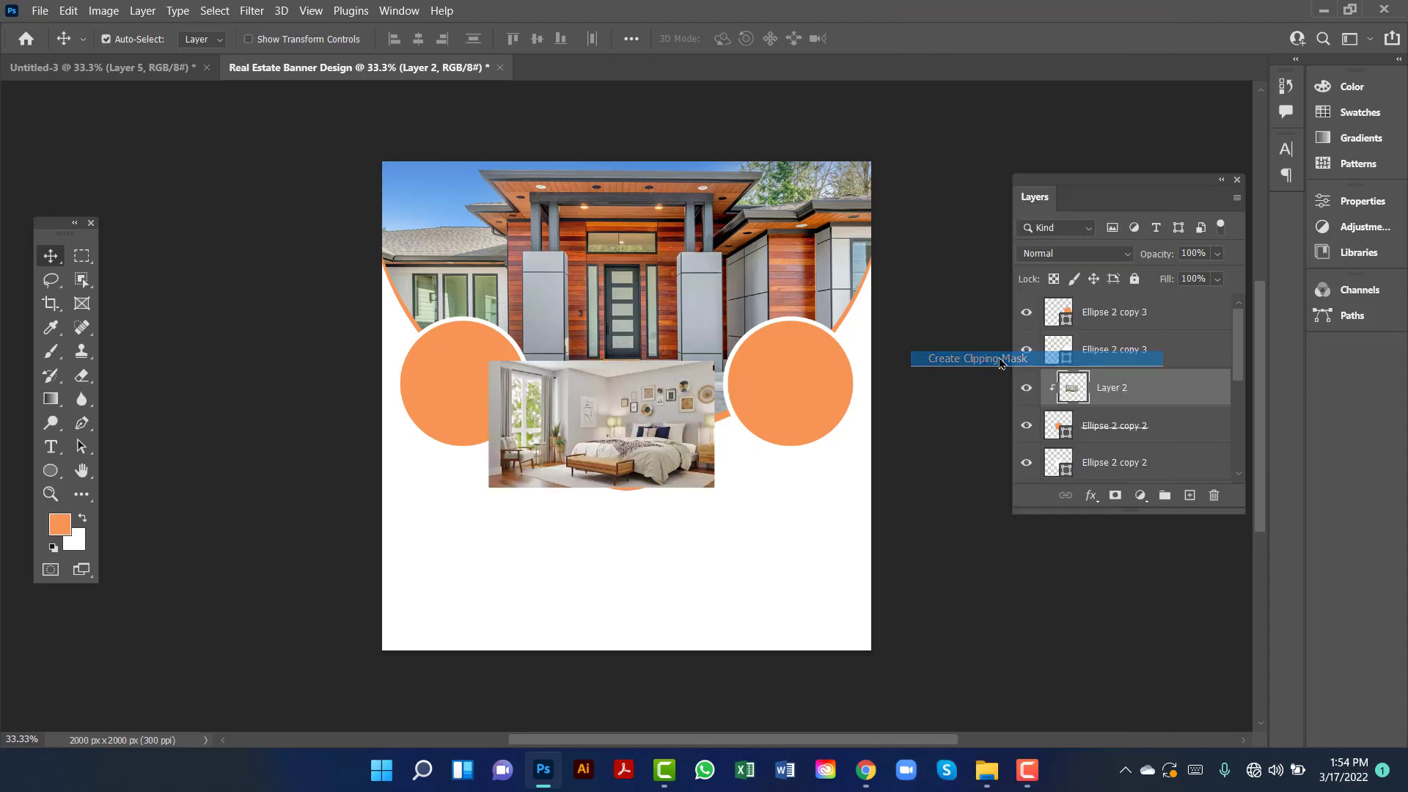
left_click(931, 372)
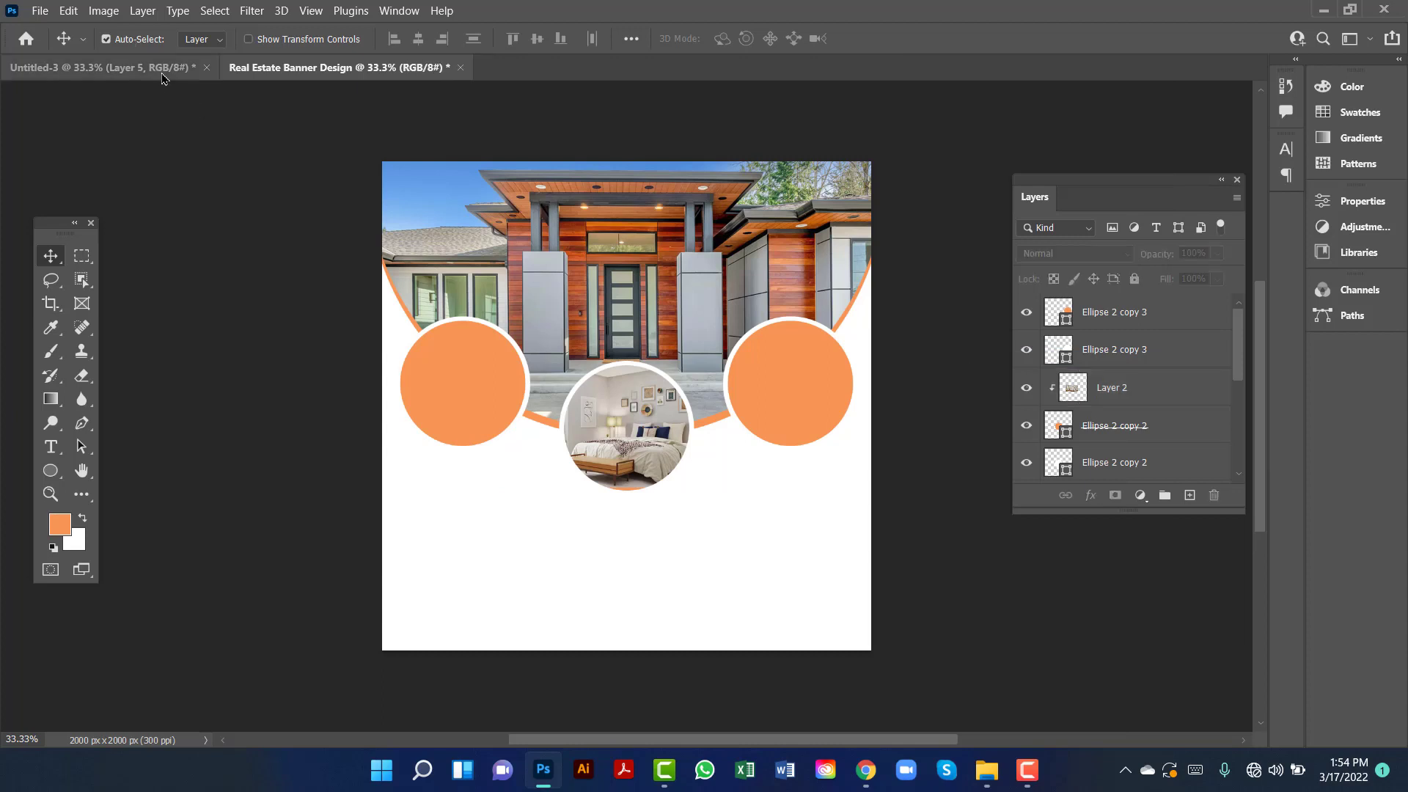
Copy the kitchen photo from Untitled-3 into the banner, placing it over the right orange circle
left_click(147, 68)
left_click_drag(643, 459, 596, 258)
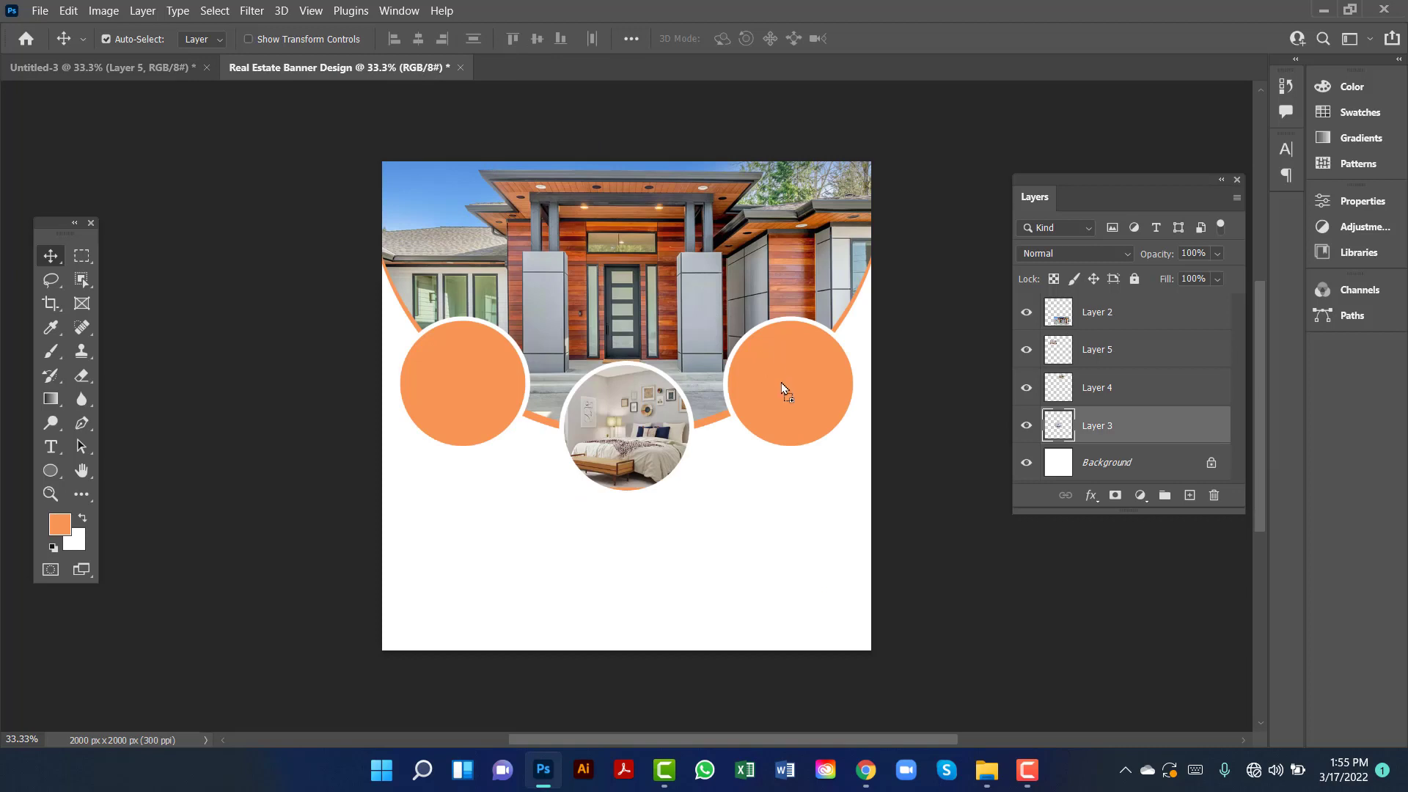
left_click_drag(781, 381, 781, 381)
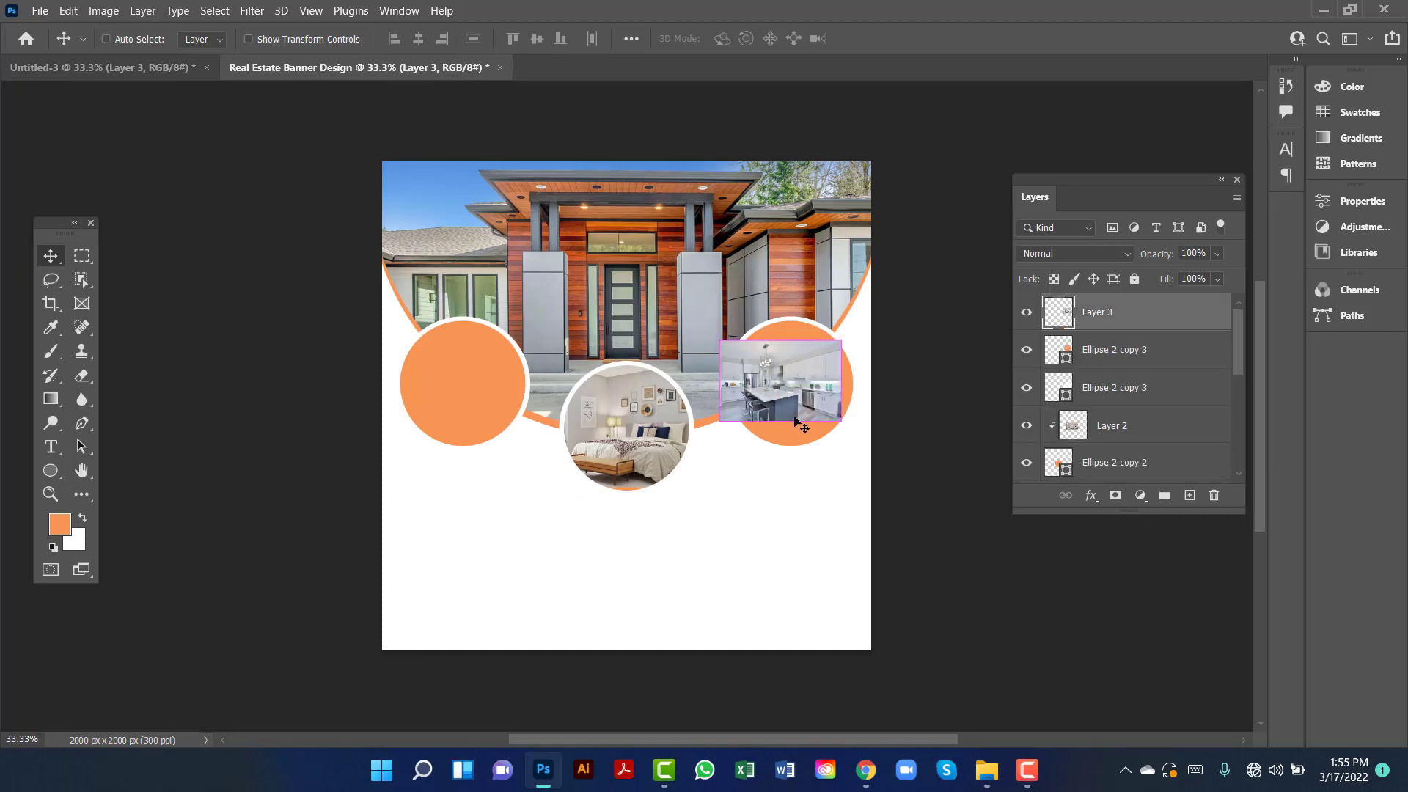
Scale the kitchen photo proportionally to about 160% and position it so it covers the right orange circle
key("ctrl+t")
left_click_drag(838, 423, 887, 457)
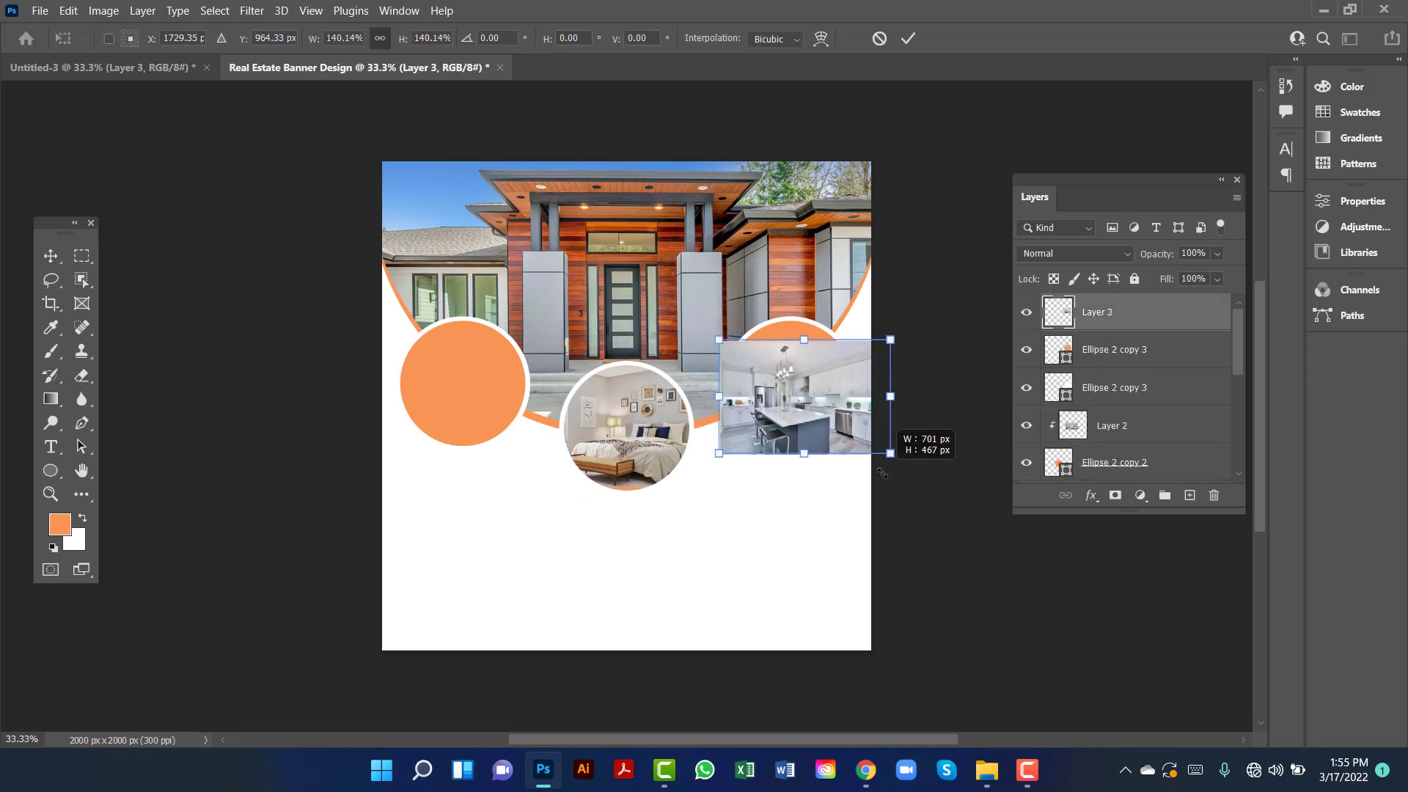
left_click_drag(788, 400, 783, 381)
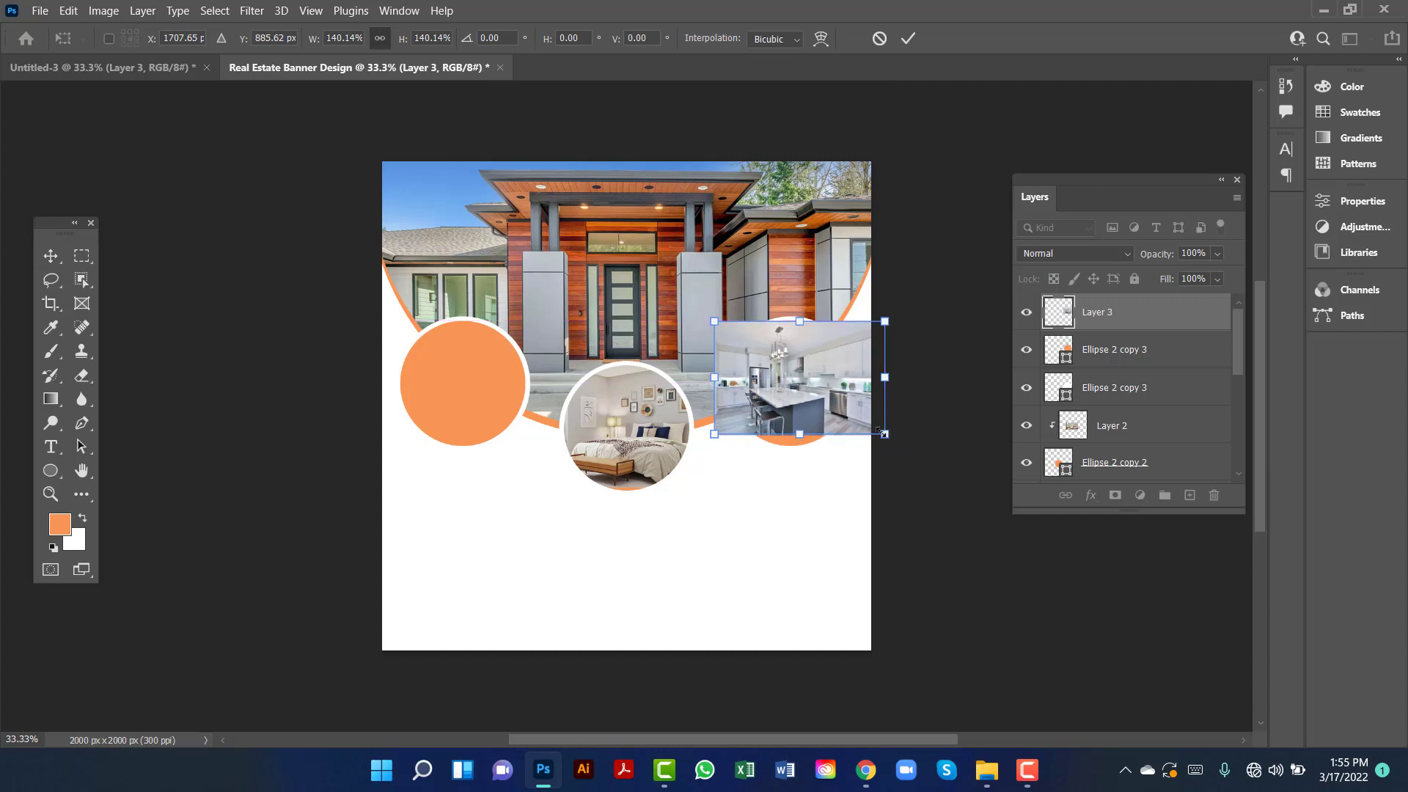
left_click_drag(885, 436, 909, 450)
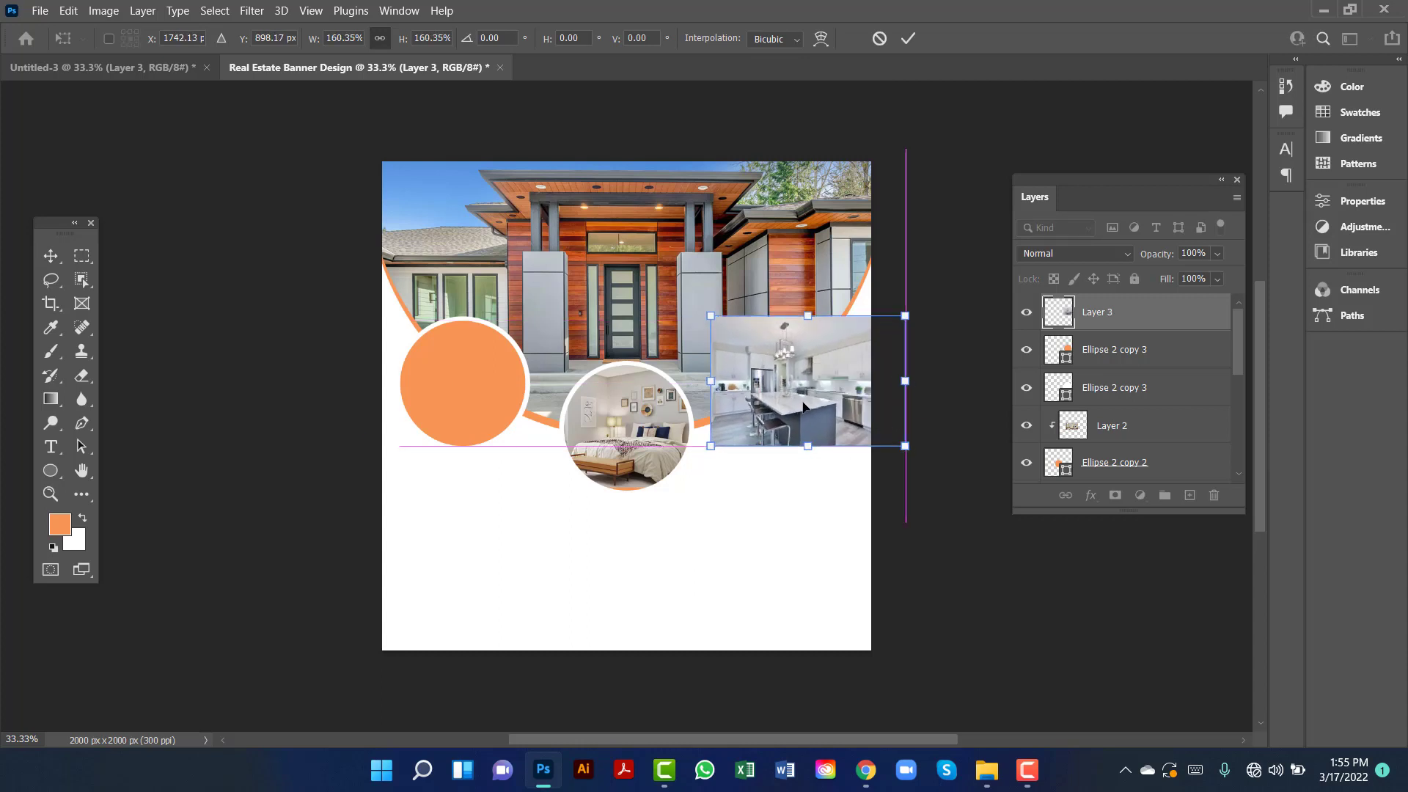
left_click_drag(826, 371, 823, 367)
key("Return")
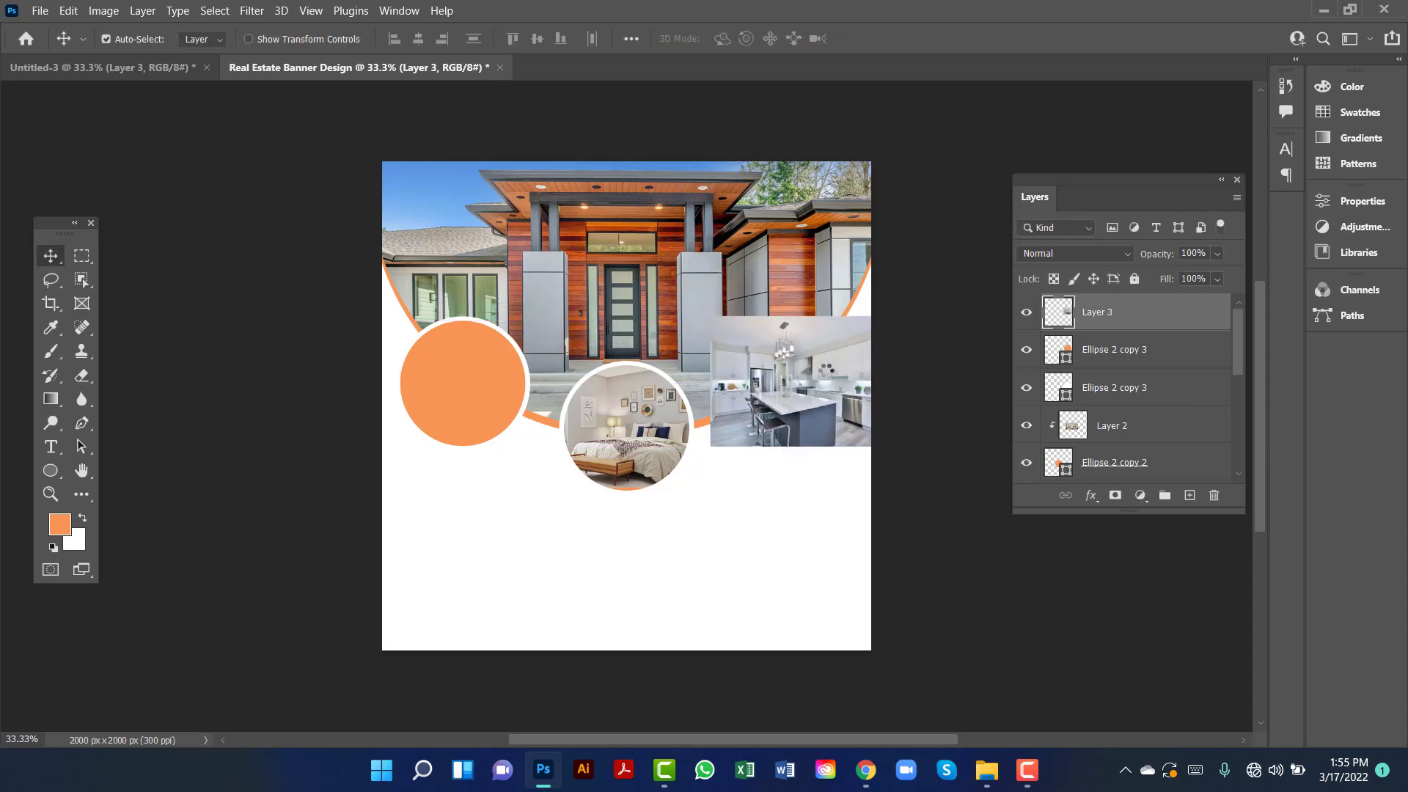
Clip the kitchen photo to the right orange circle with a clipping mask
key("ctrl")
right_click(1181, 325)
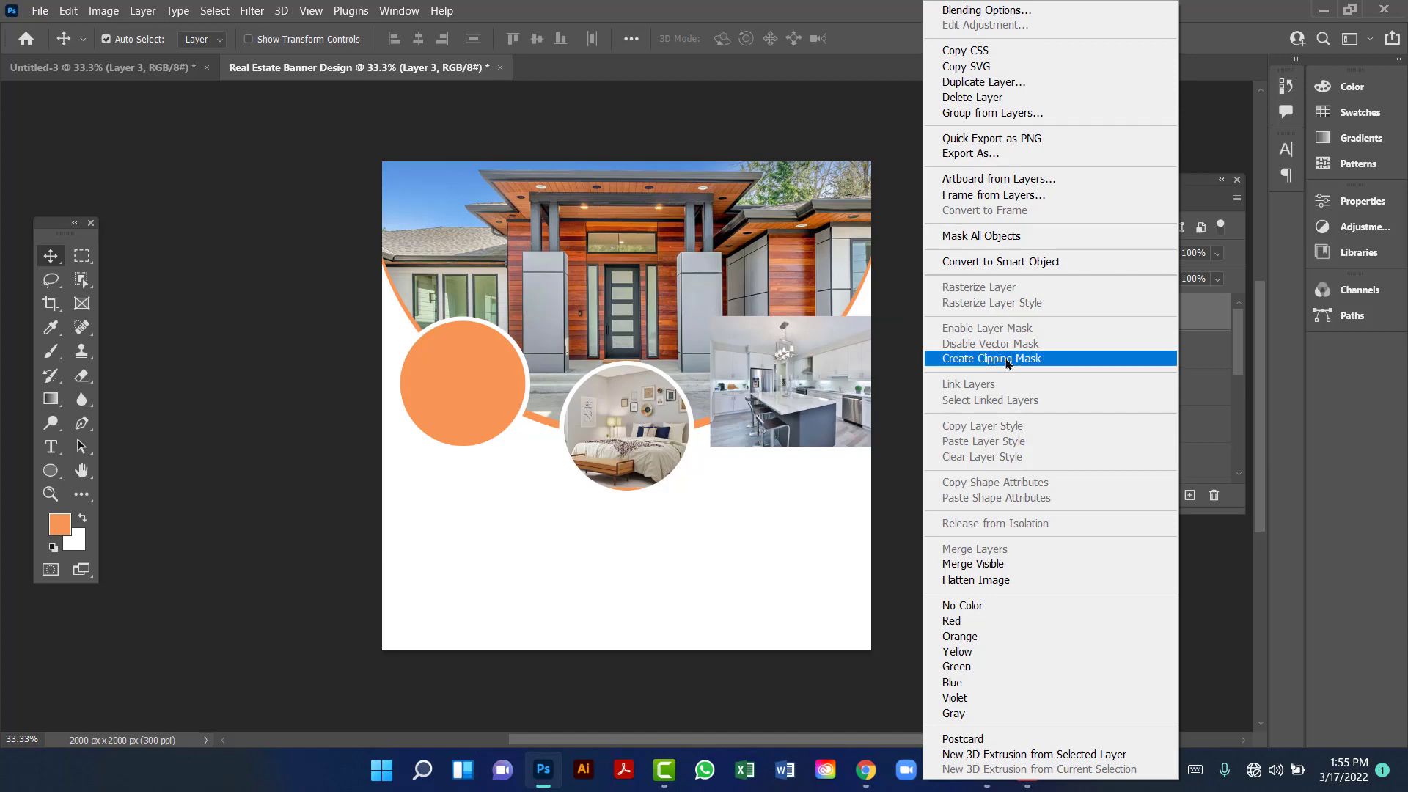
left_click(1133, 358)
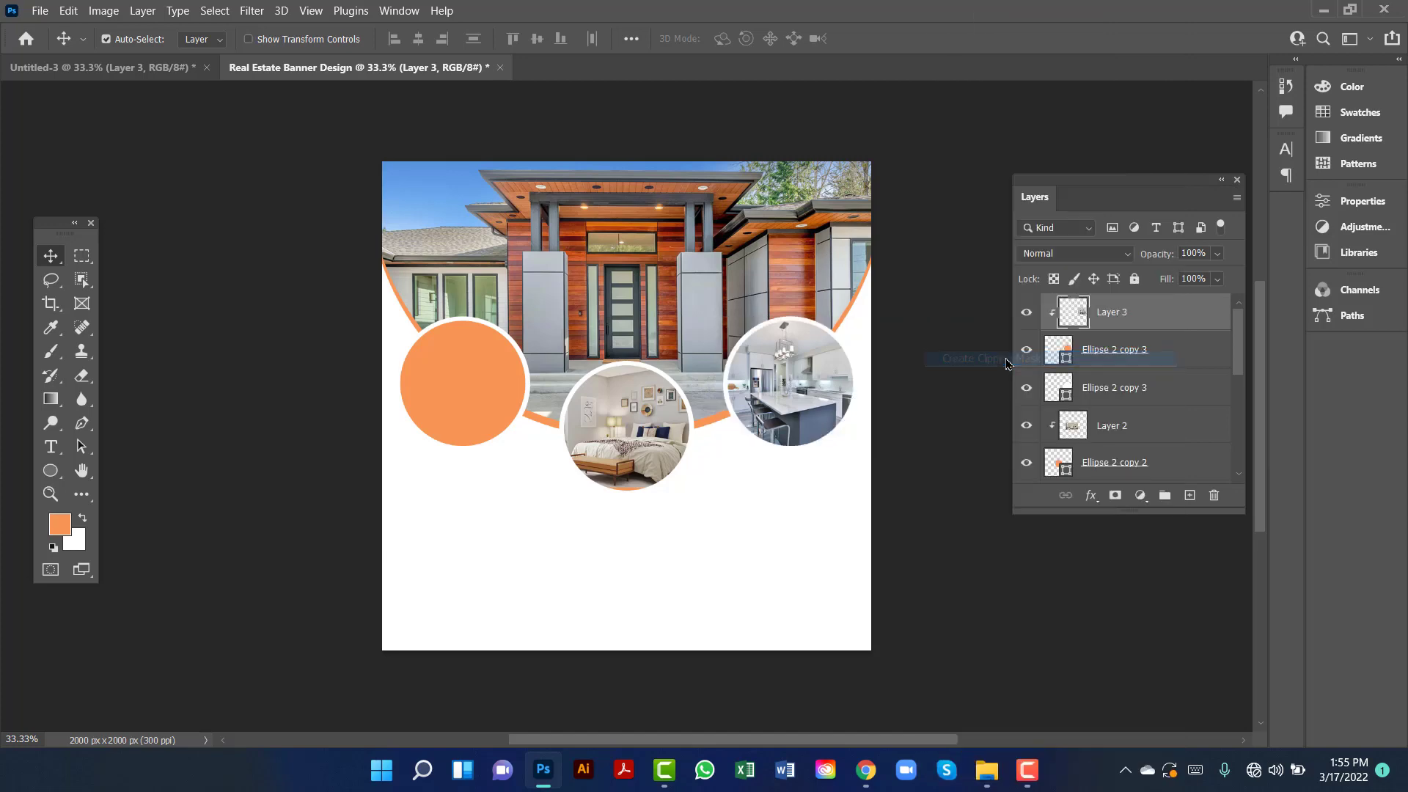
Copy the living room photo from Untitled-3 into the banner and scale it to about 162% over the left orange circle
left_click(87, 65)
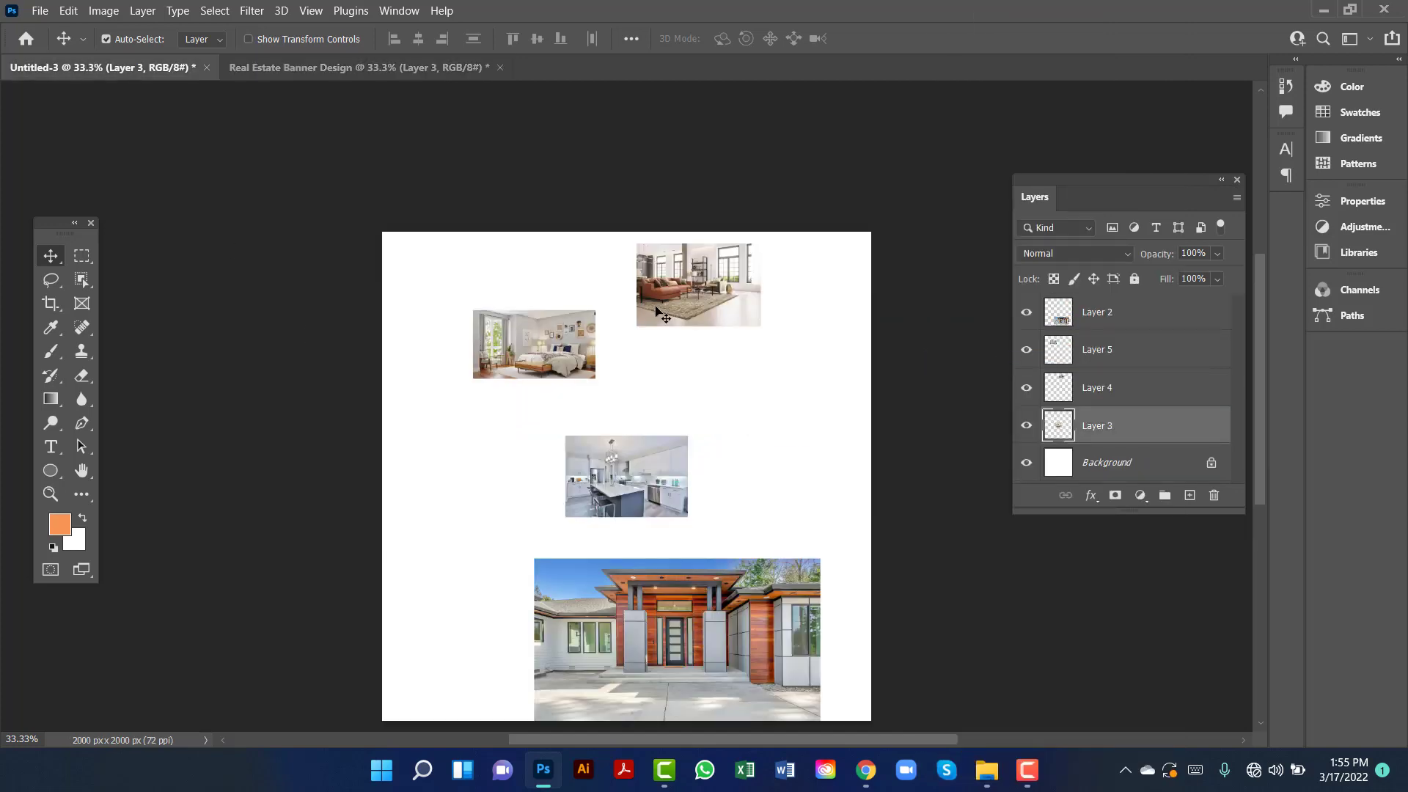
left_click_drag(657, 309, 451, 353)
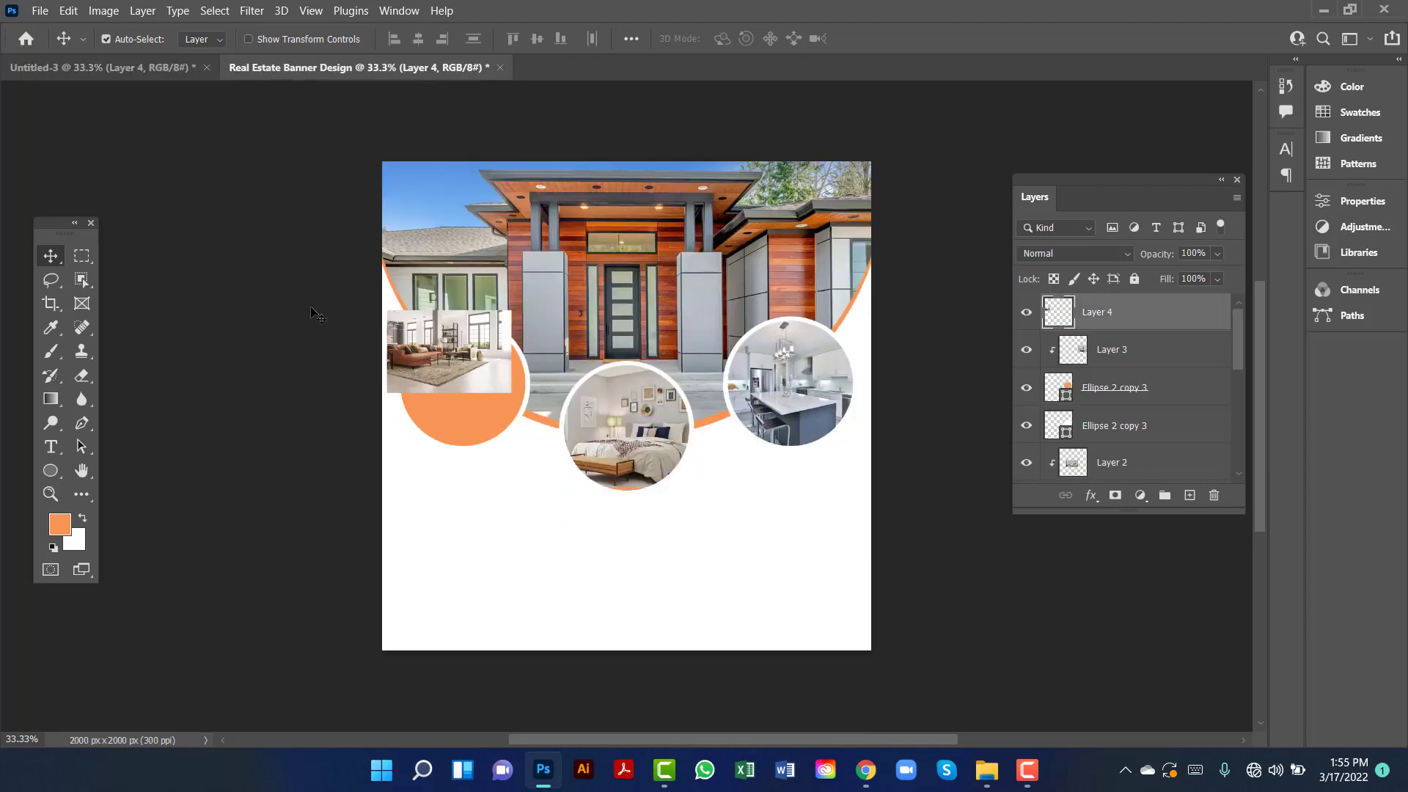
key("ctrl")
key("ctrl+t")
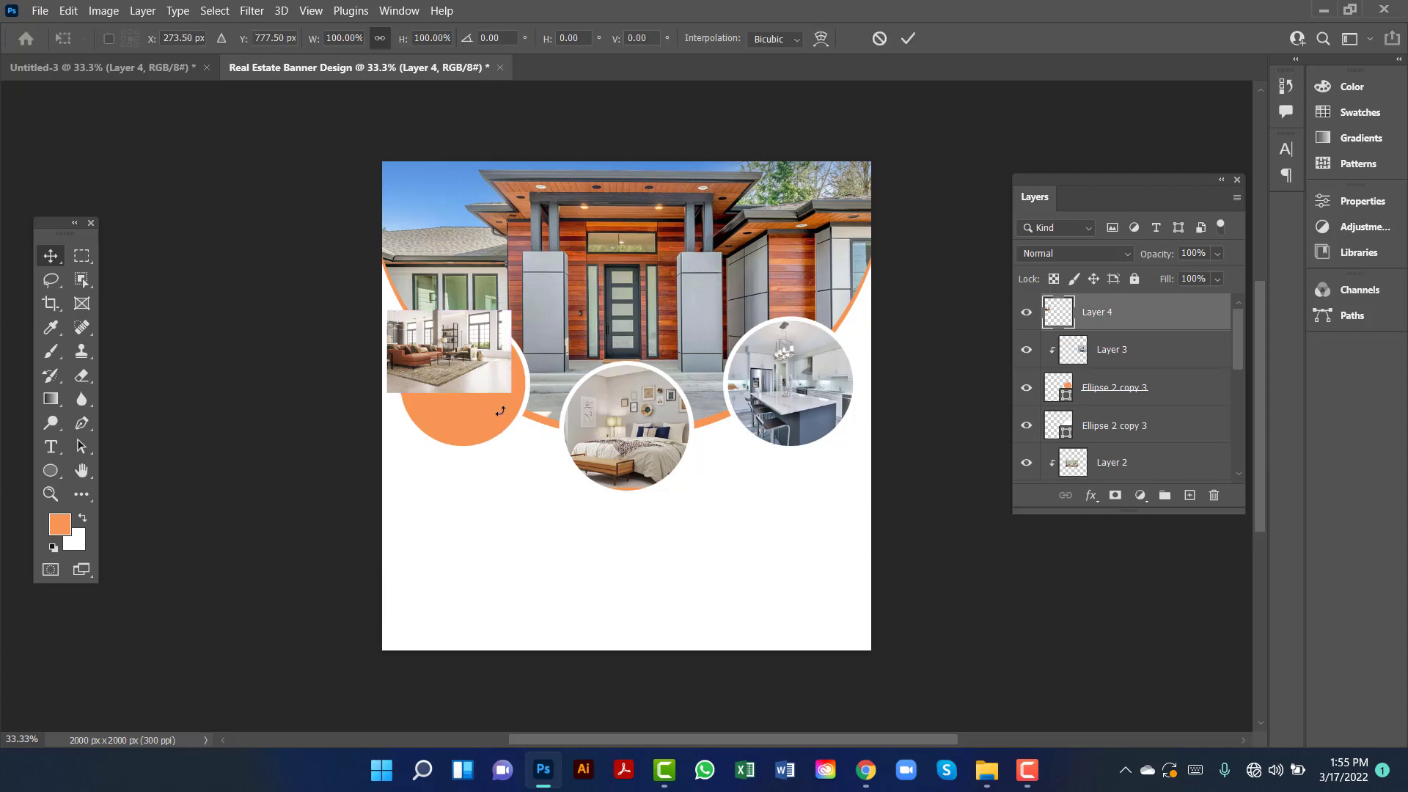
left_click_drag(511, 392, 499, 422)
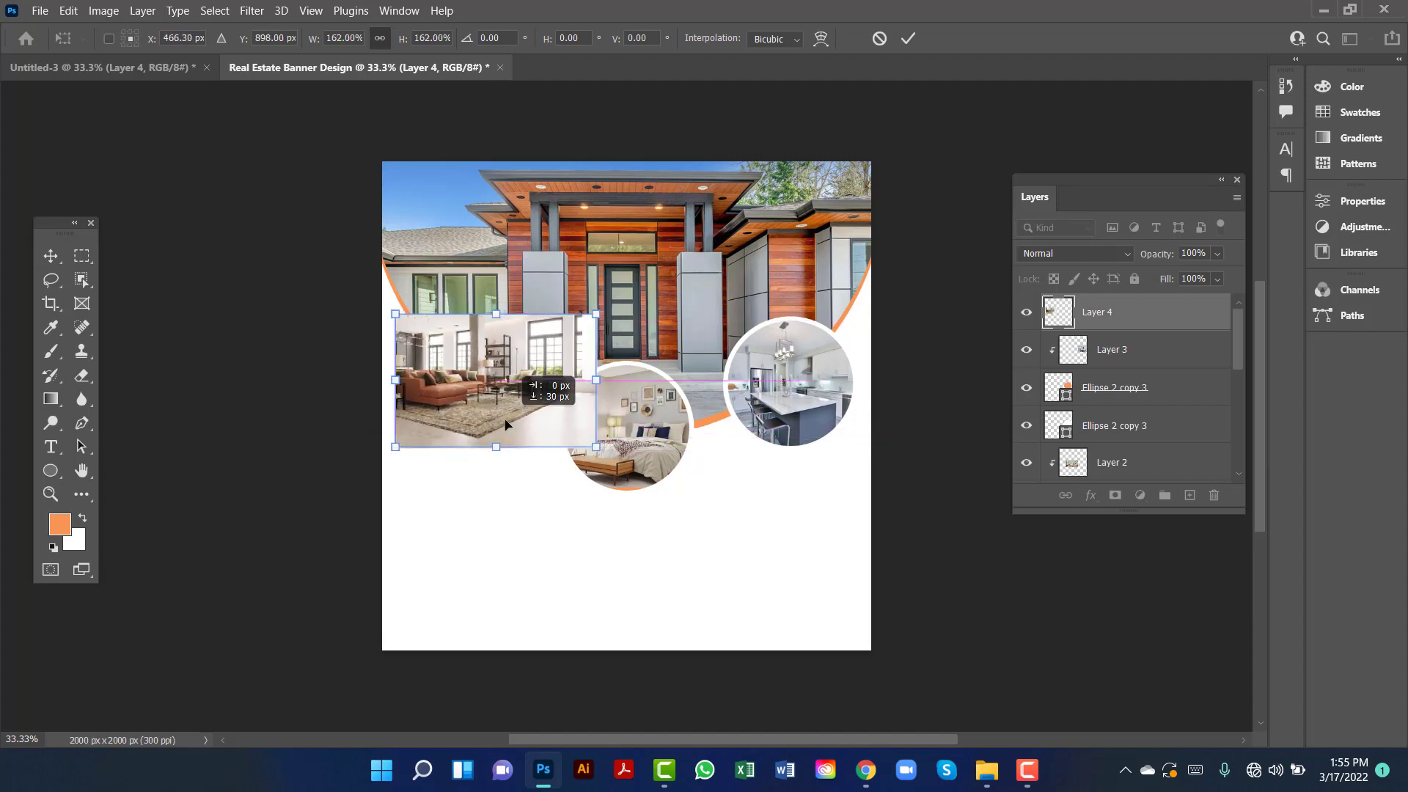
key("Return")
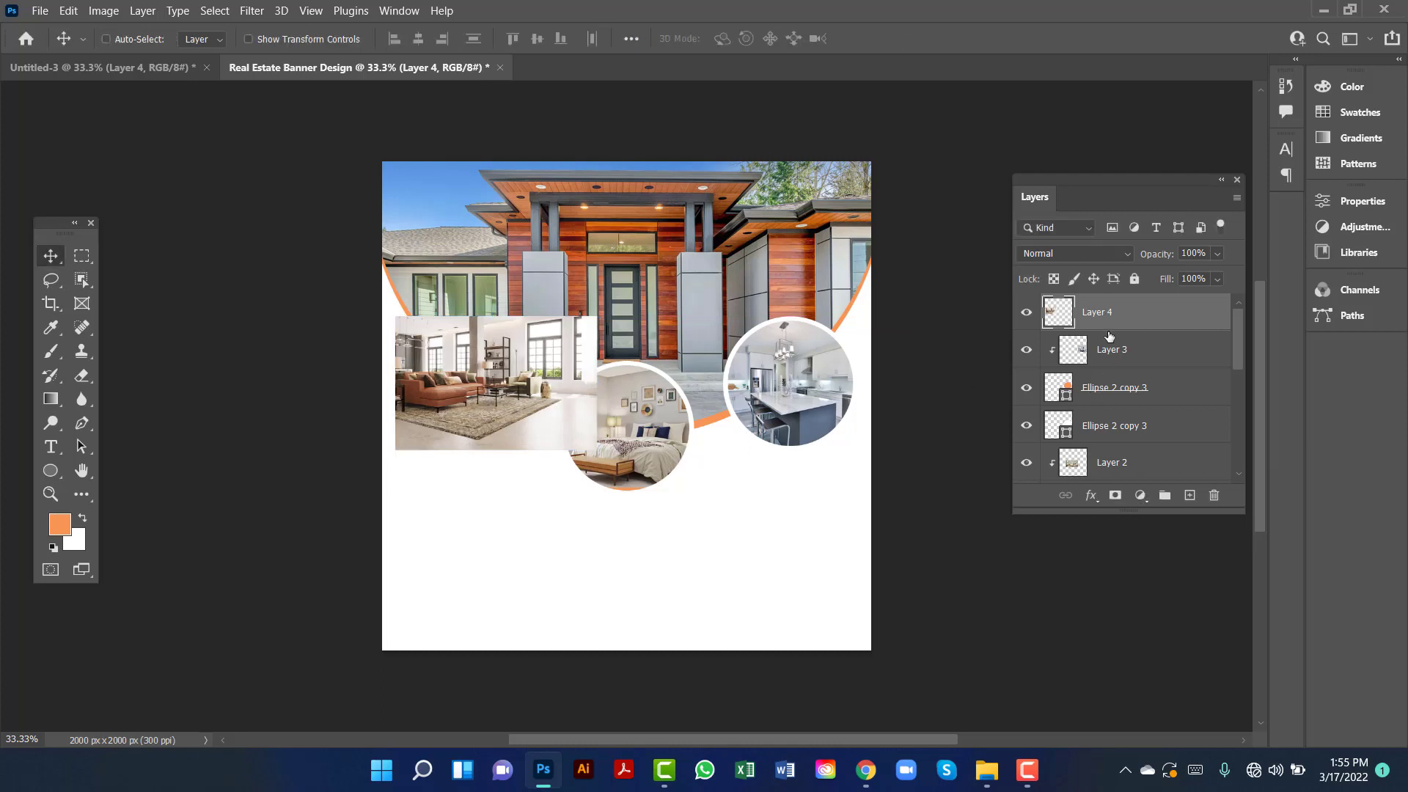
Move the living room photo's layer directly above the left orange circle and clip it to that circle with a clipping mask
key("ctrl+bracketleft")
key("ctrl+bracketleft")
key("ctrl+bracketleft")
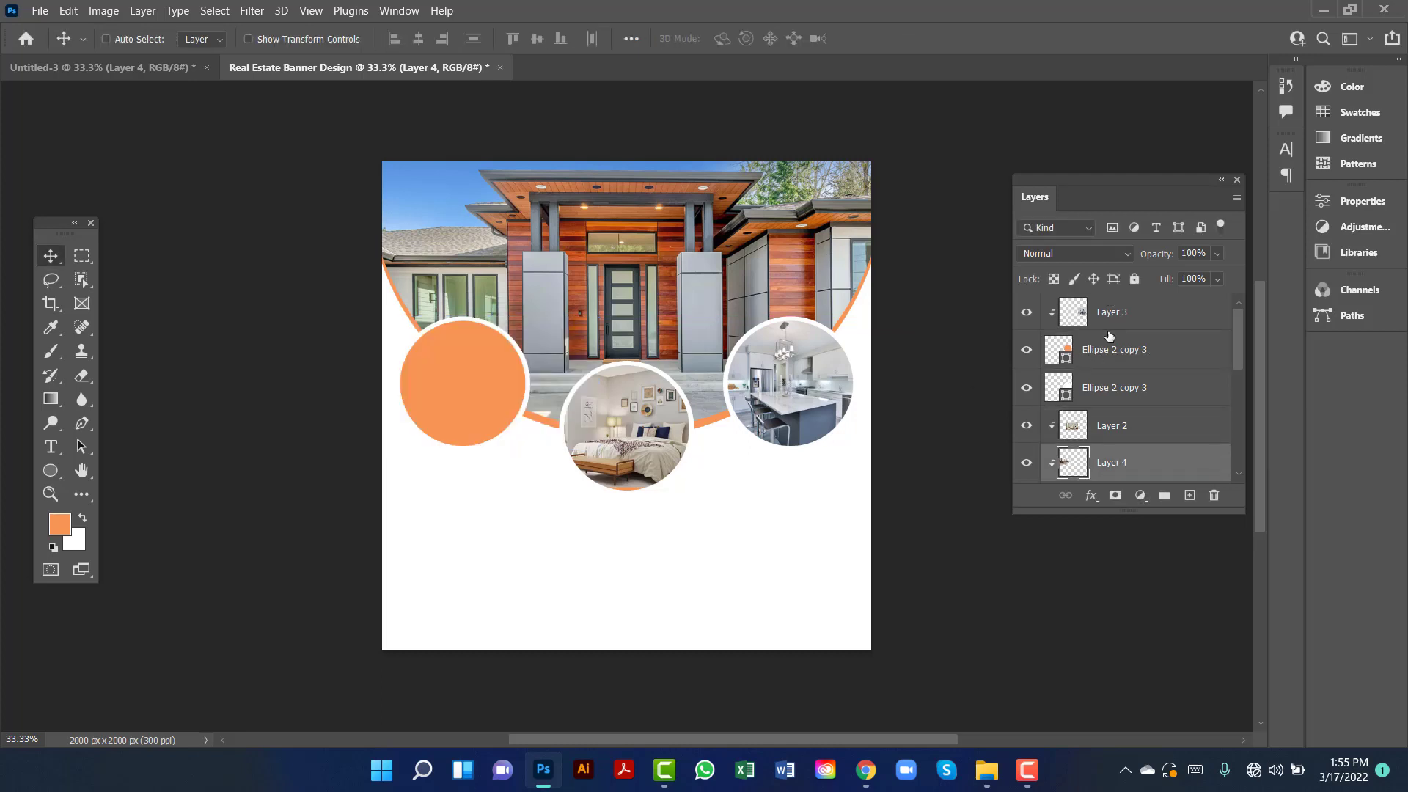
key("ctrl+bracketleft")
key("ctrl+bracketleft")
key("ctrl+bracketleft")
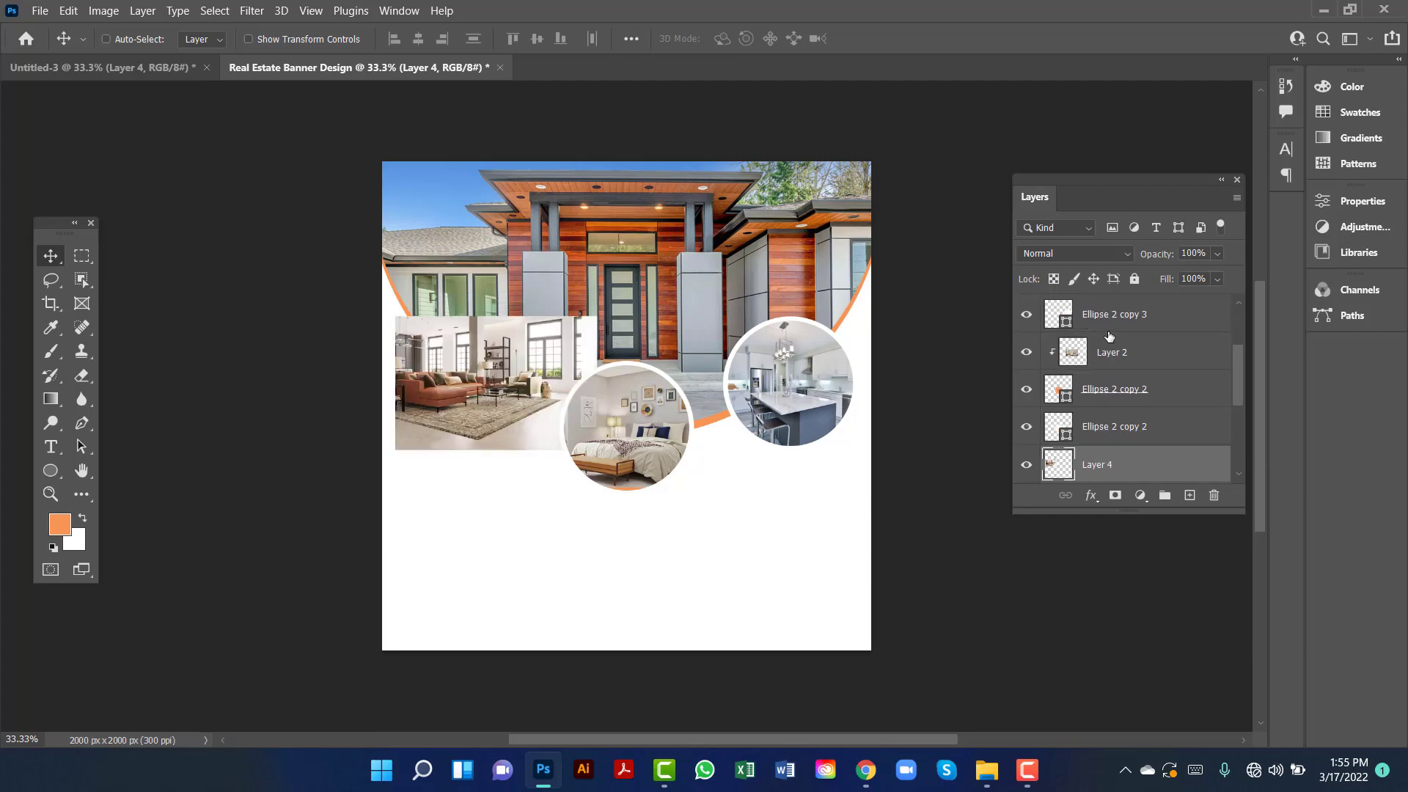
key("ctrl+bracketright")
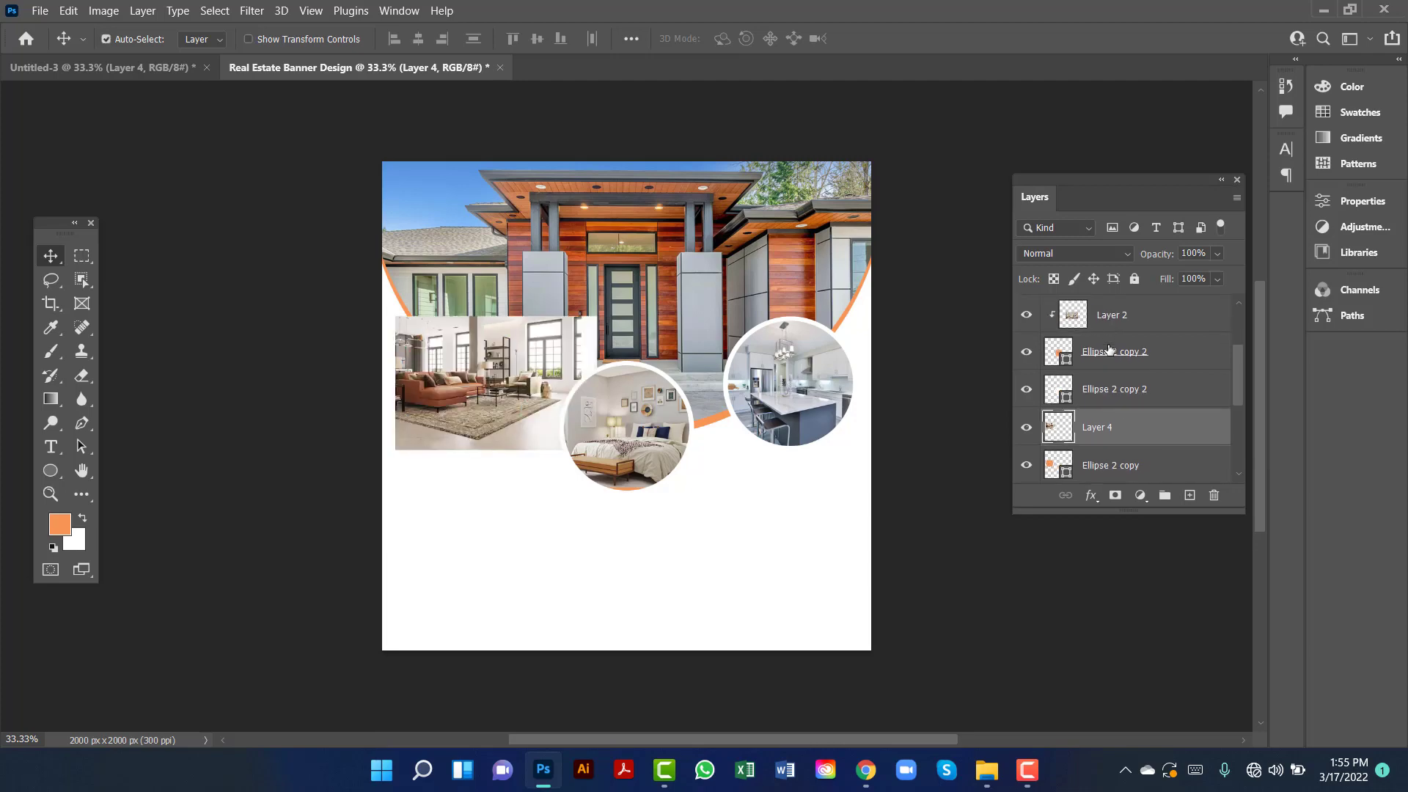
right_click(1176, 435)
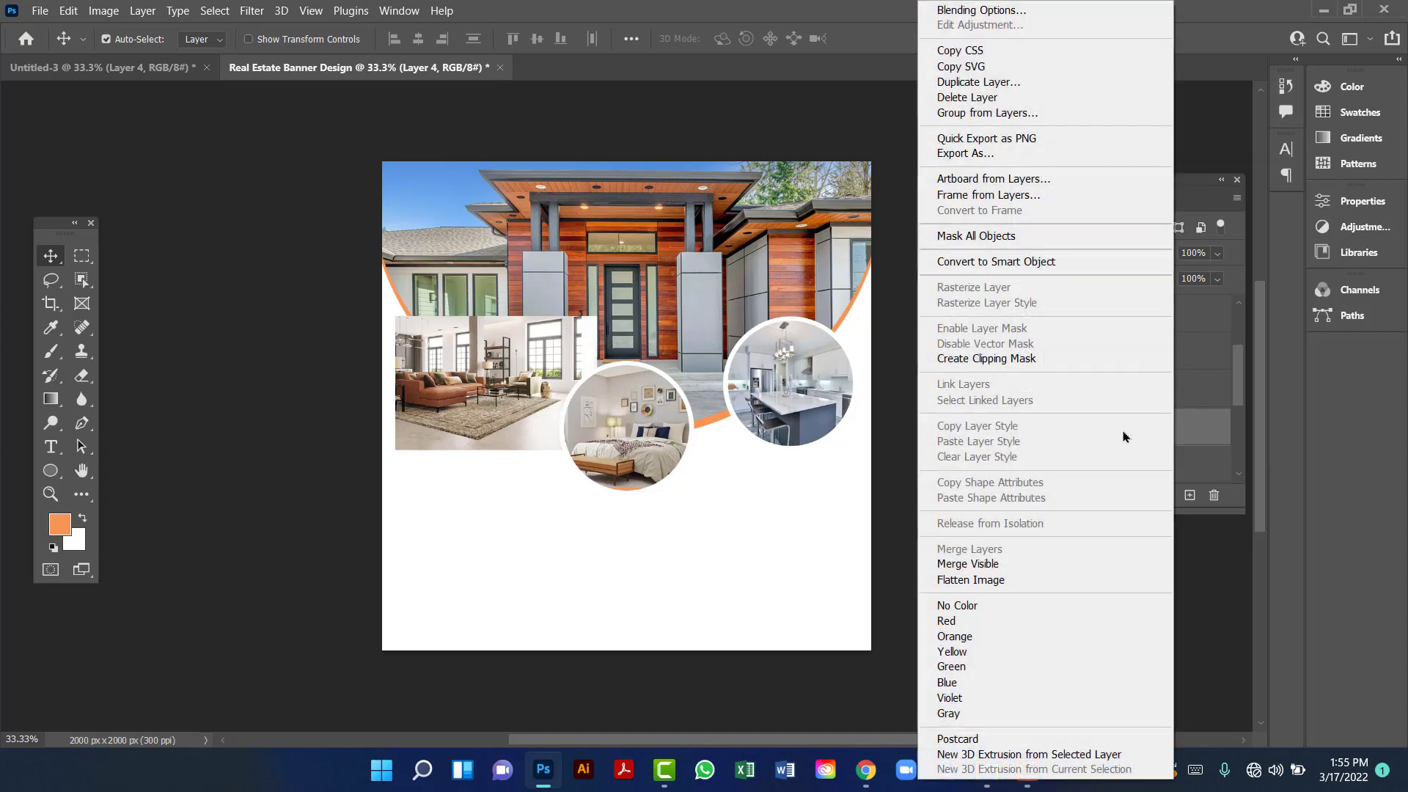
left_click(962, 359)
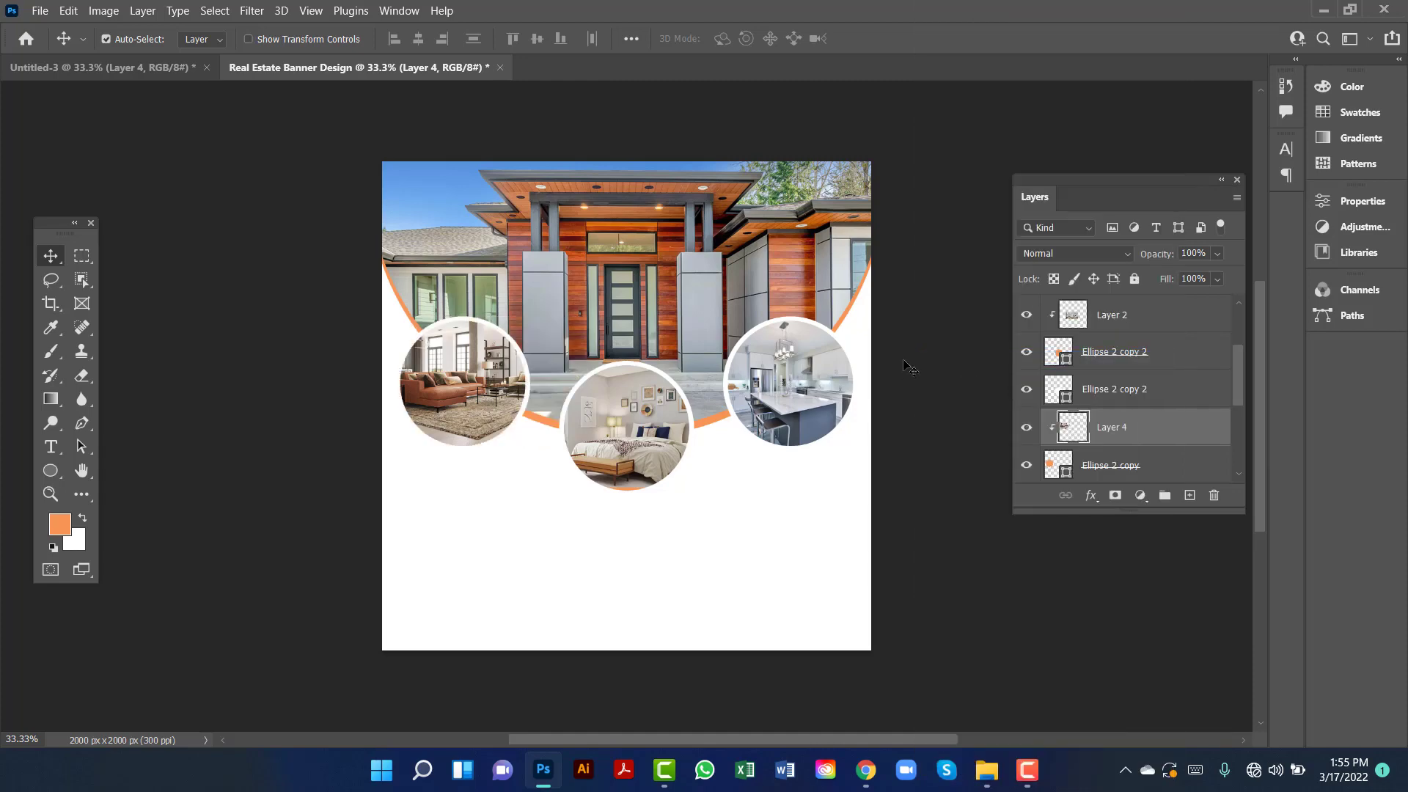
scroll(904, 343, "down", 1)
scroll(903, 344, "down", 1)
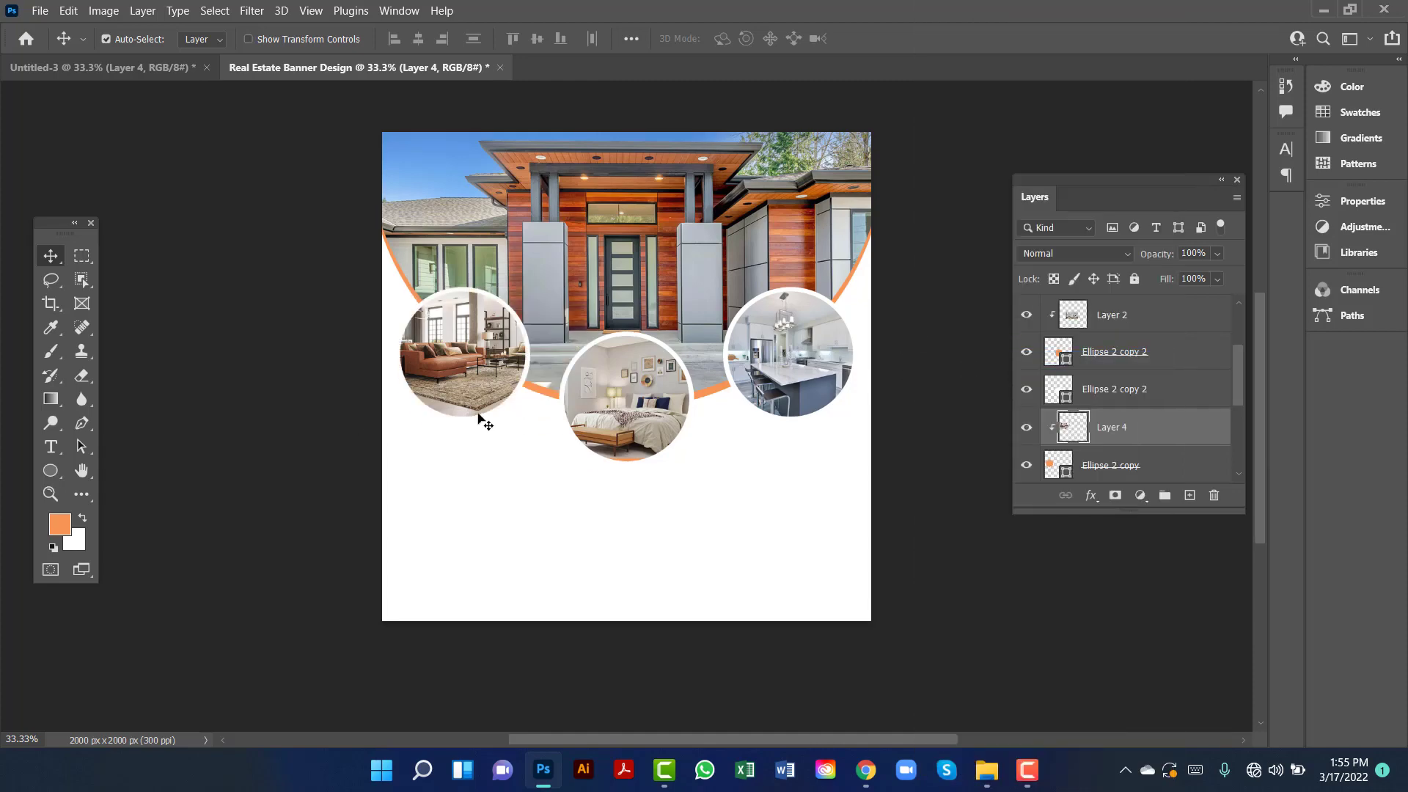
left_click(49, 473)
left_click(148, 483)
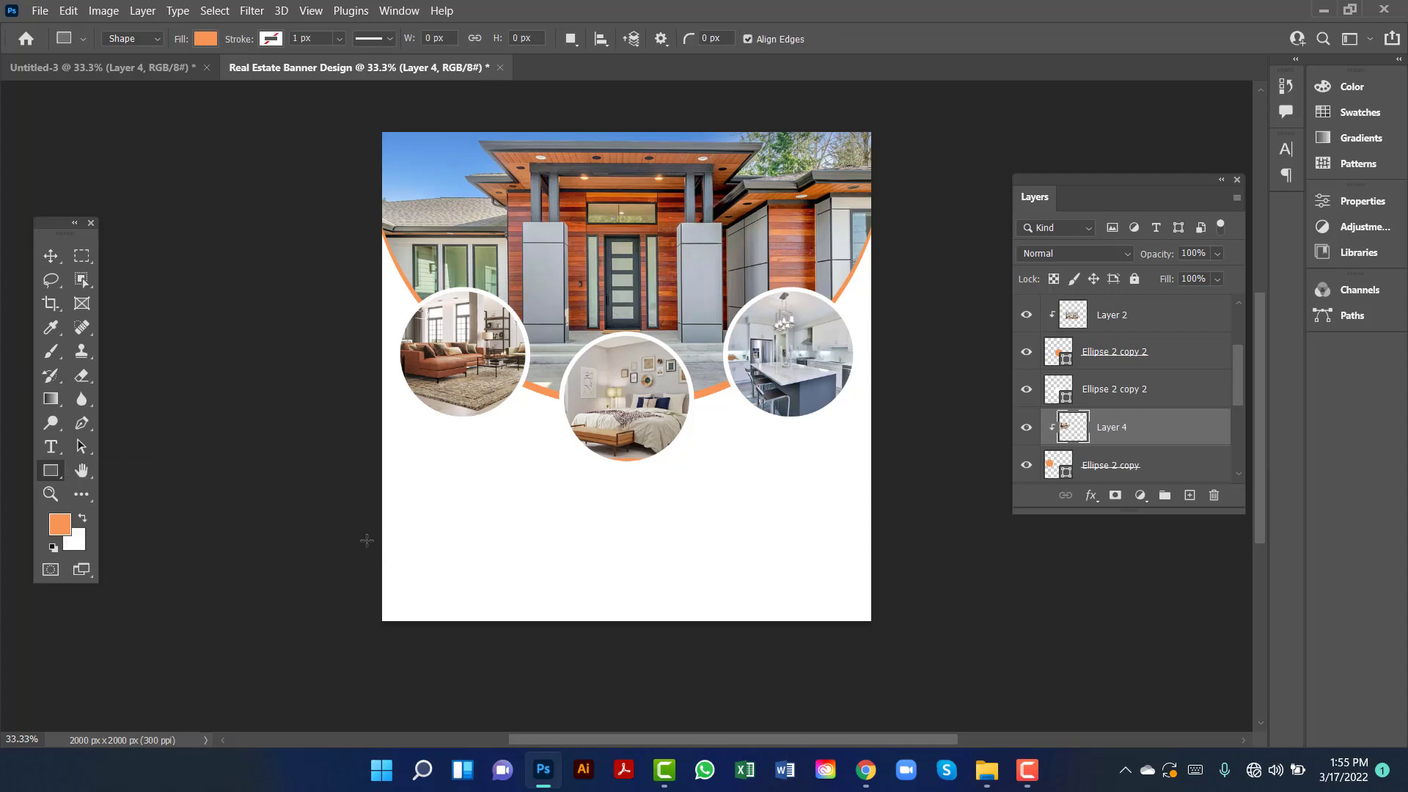
left_click_drag(362, 537, 474, 623)
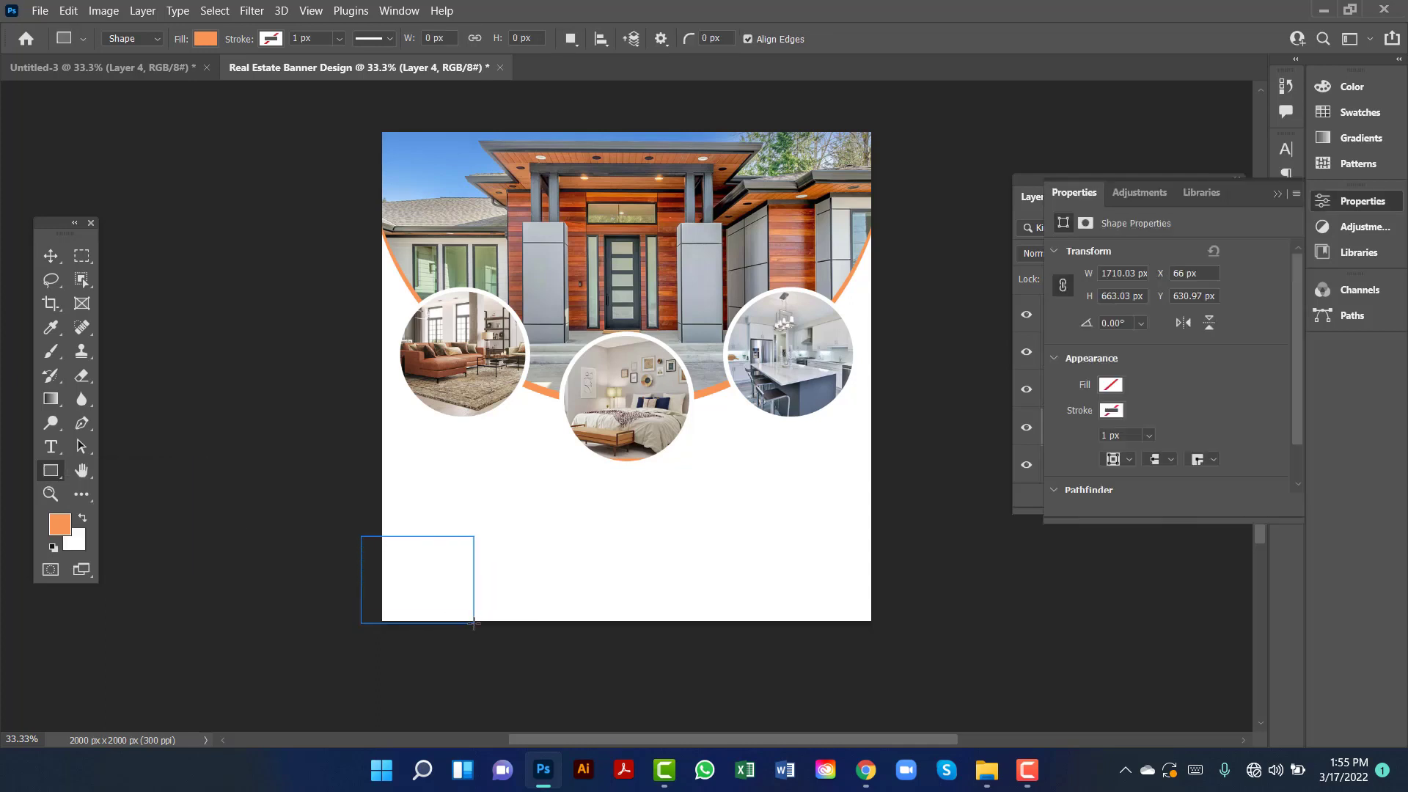
key("ctrl+z")
Draw an orange ellipse about 2366 x 1638 px across the banner's bottom edge and center it horizontally
left_click(50, 475)
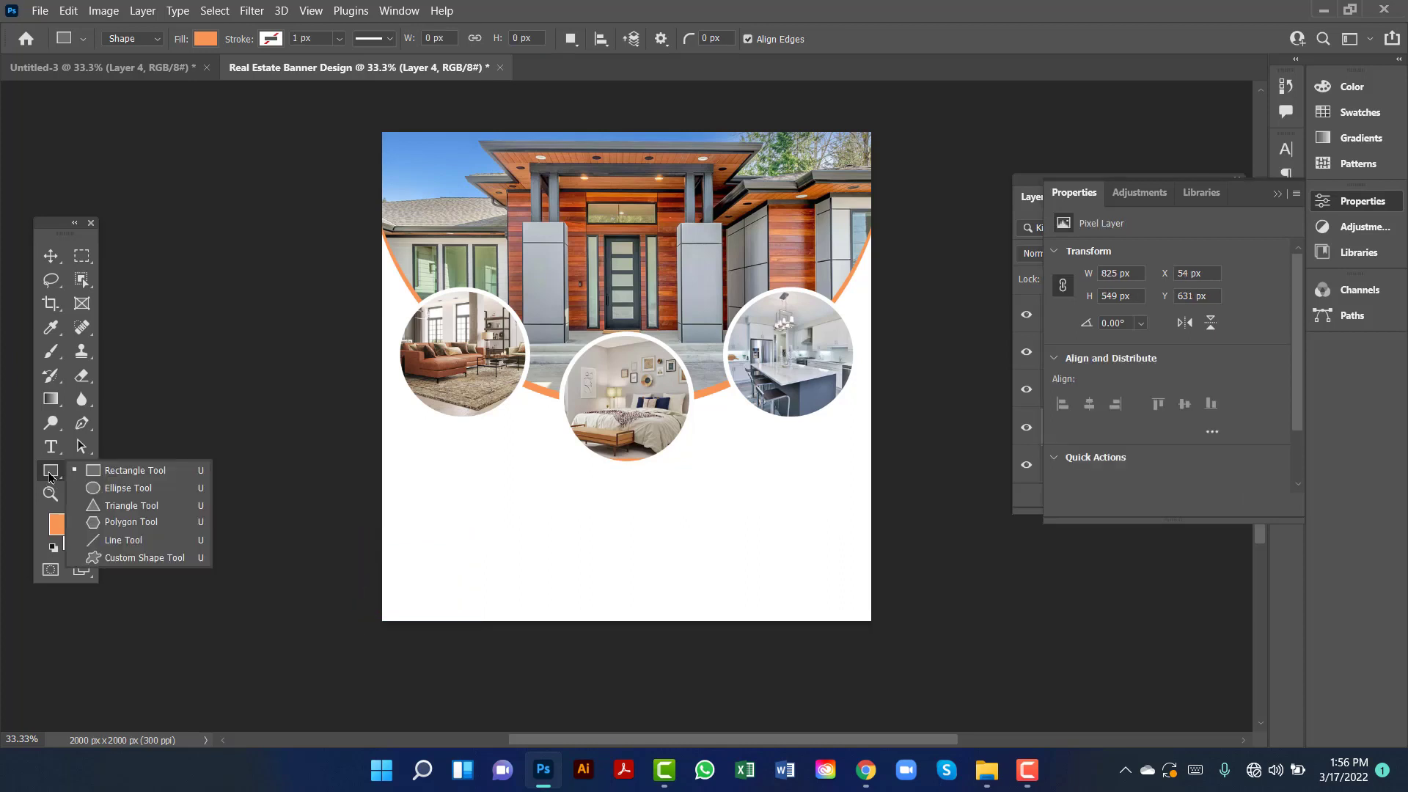
left_click(126, 487)
left_click_drag(362, 540, 925, 715)
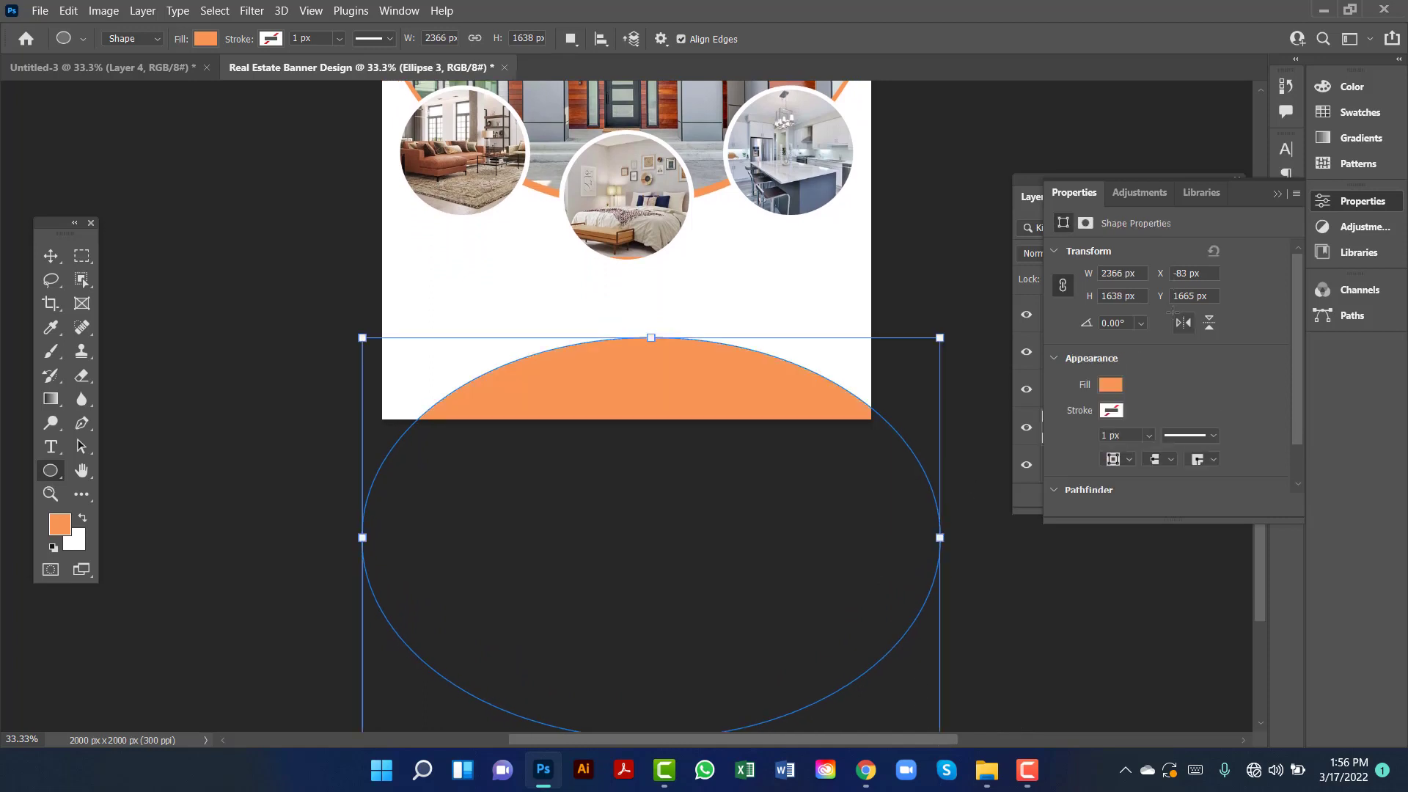
left_click(1275, 195)
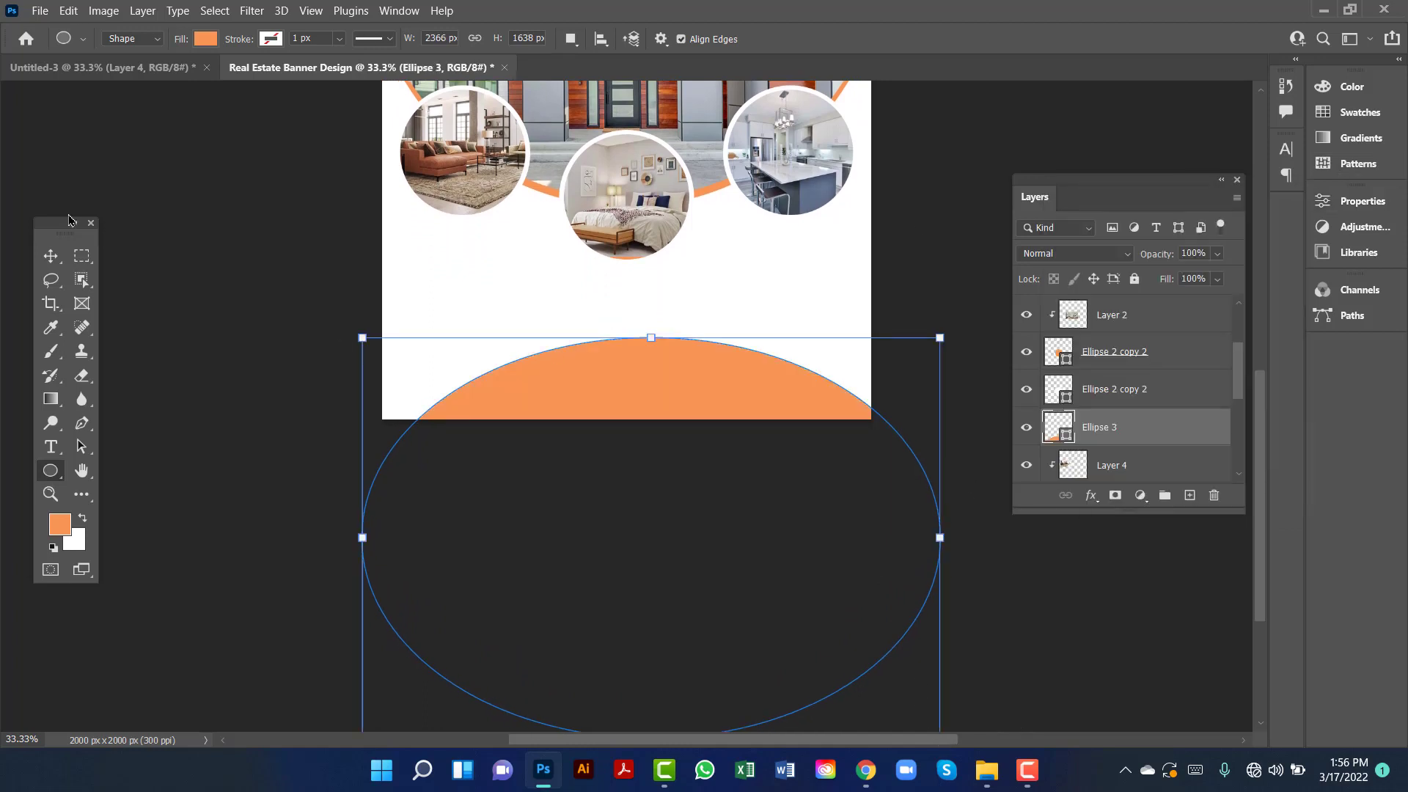
left_click(50, 255)
left_click_drag(594, 352, 584, 336)
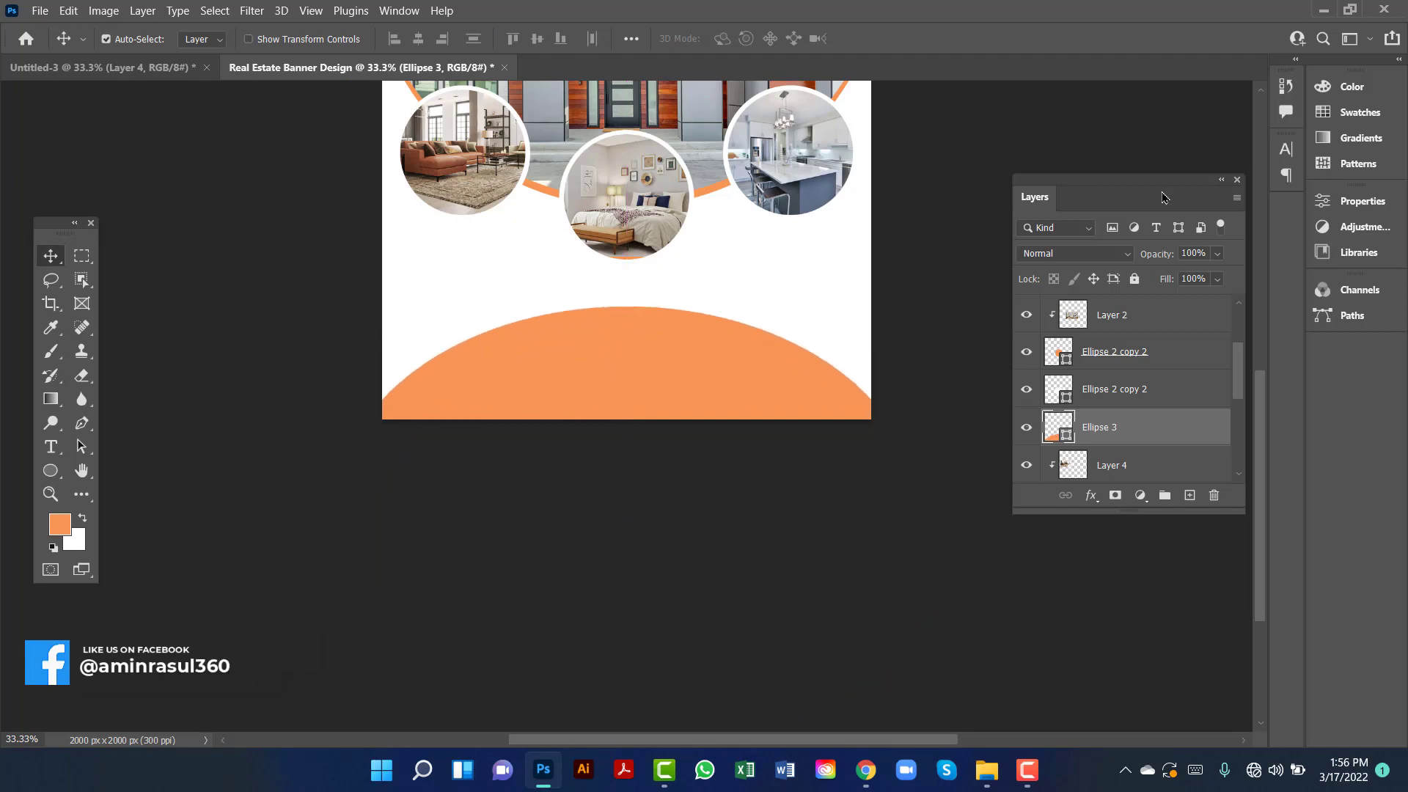
Reposition the Layers panel closer to the banner and bring the whole banner back into view
left_click(1221, 188)
left_click(1071, 209)
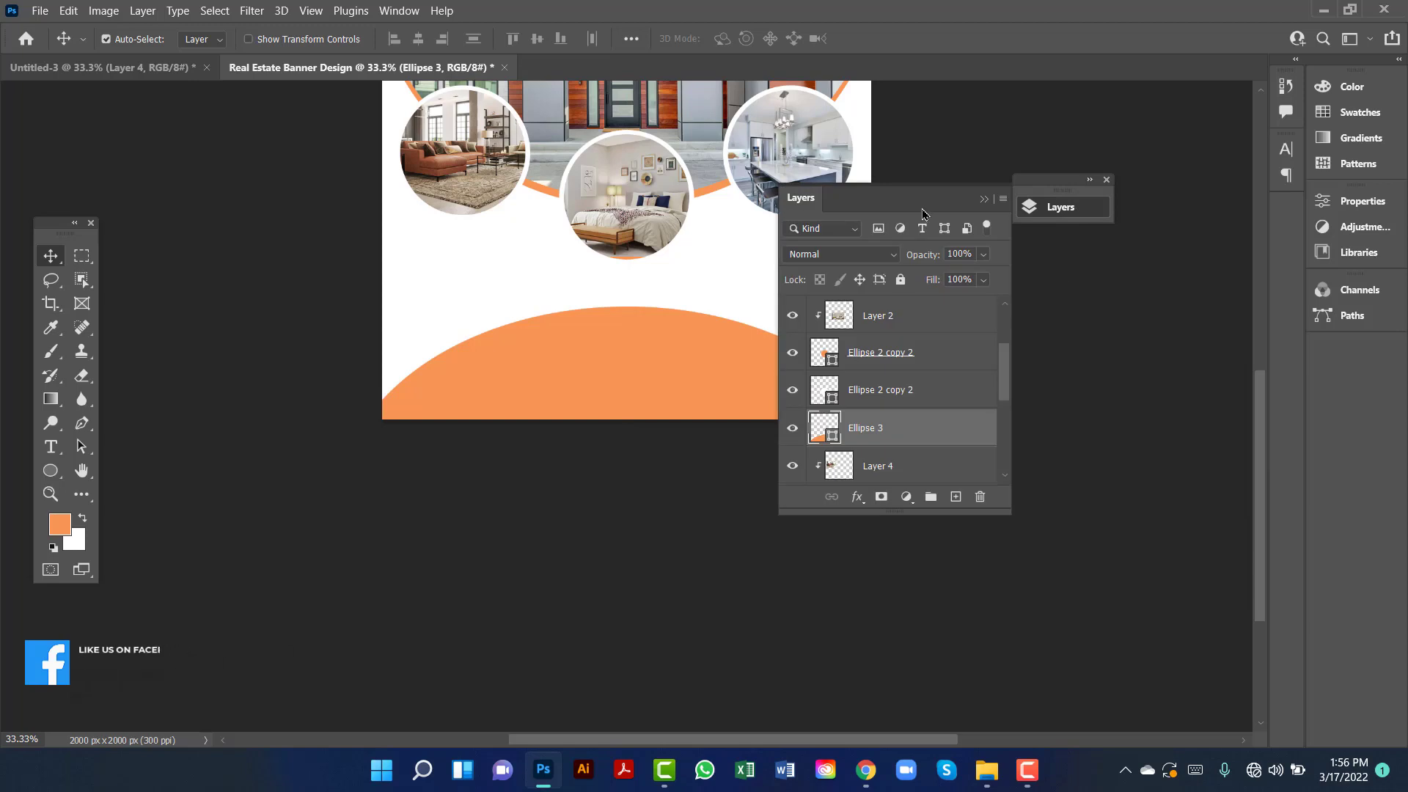
left_click_drag(957, 198, 1075, 151)
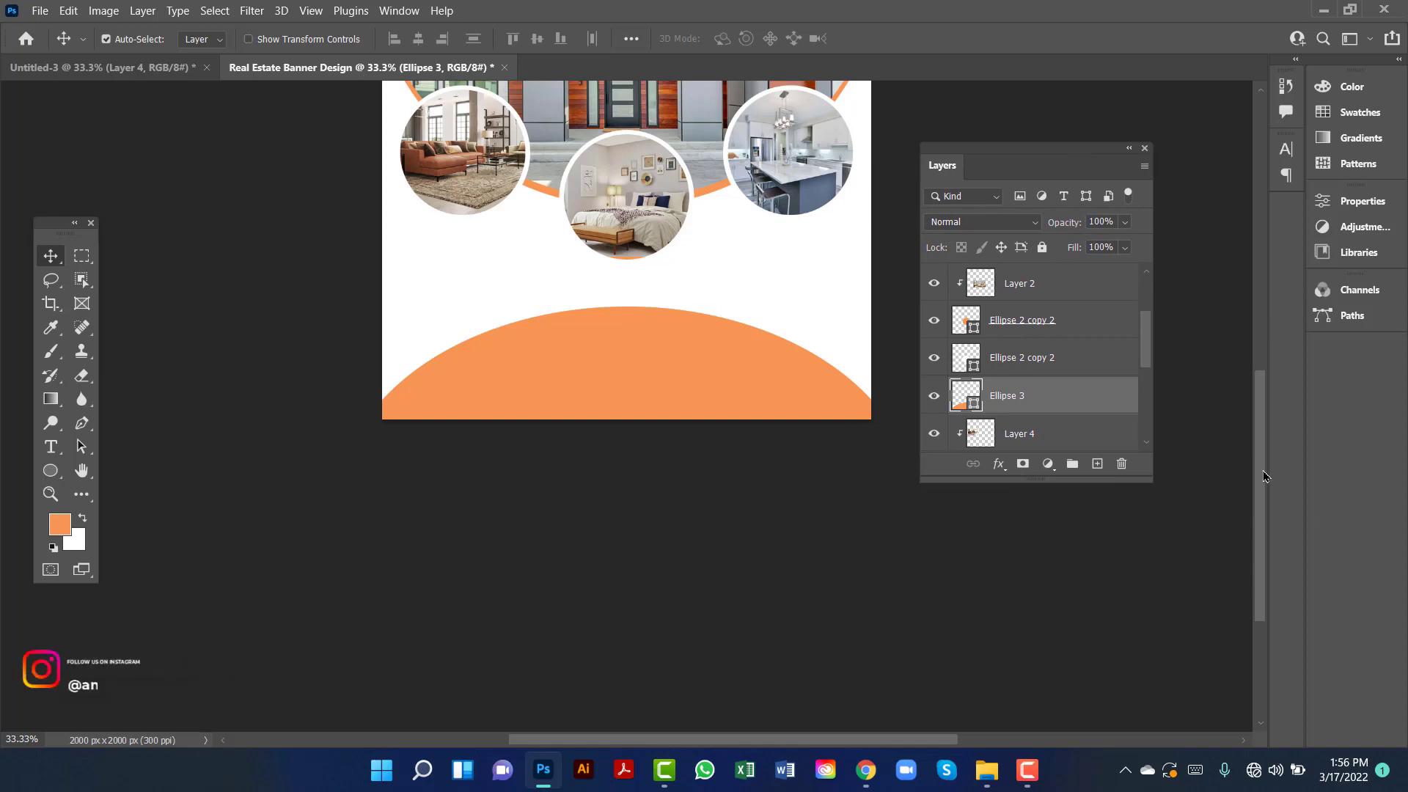
left_click_drag(1261, 477, 1257, 405)
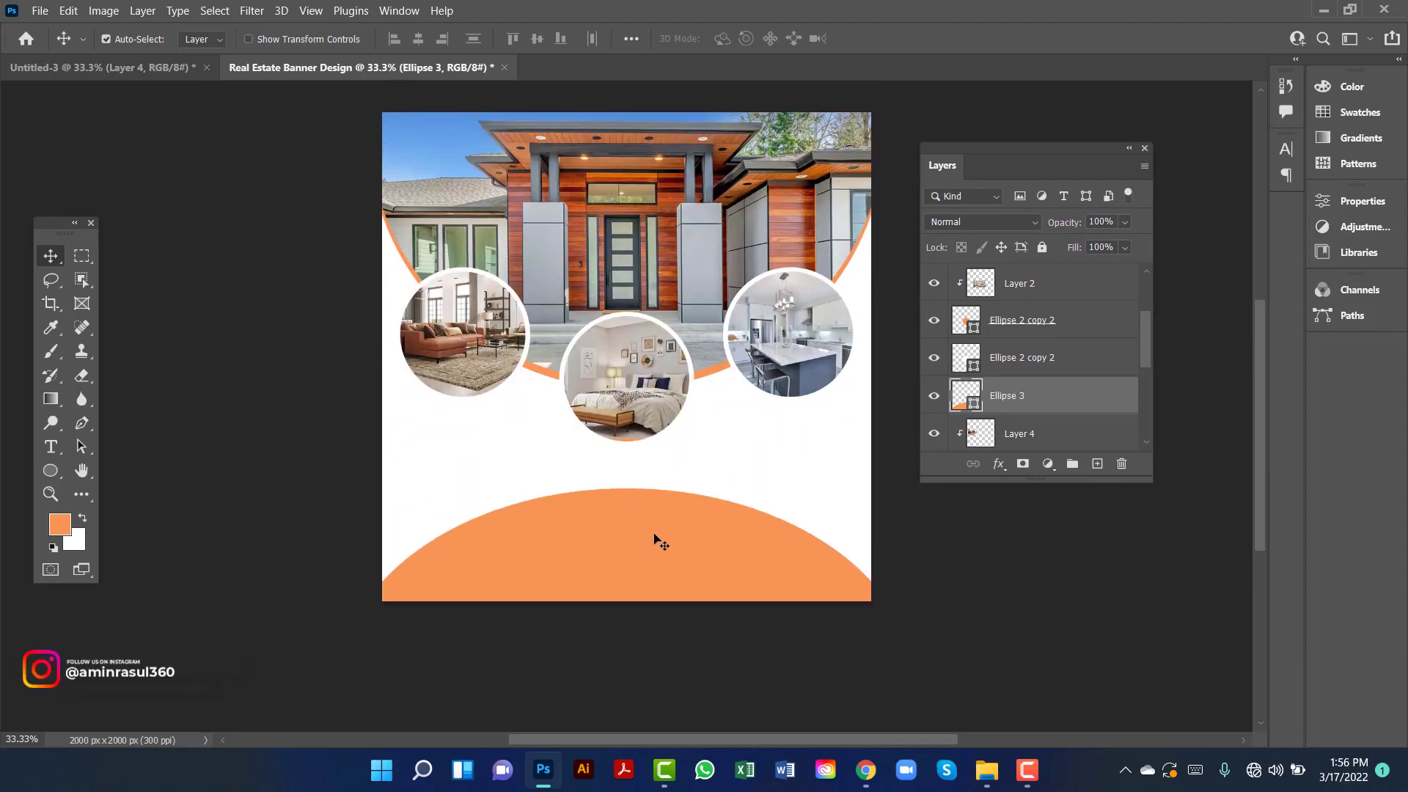
Raise the bottom orange ellipse to the top of the layer stack, and delete it
key("ctrl+bracketright")
key("ctrl+bracketright")
key("ctrl+bracketright")
key("ctrl+bracketright")
key("ctrl+bracketright")
key("ctrl+bracketright")
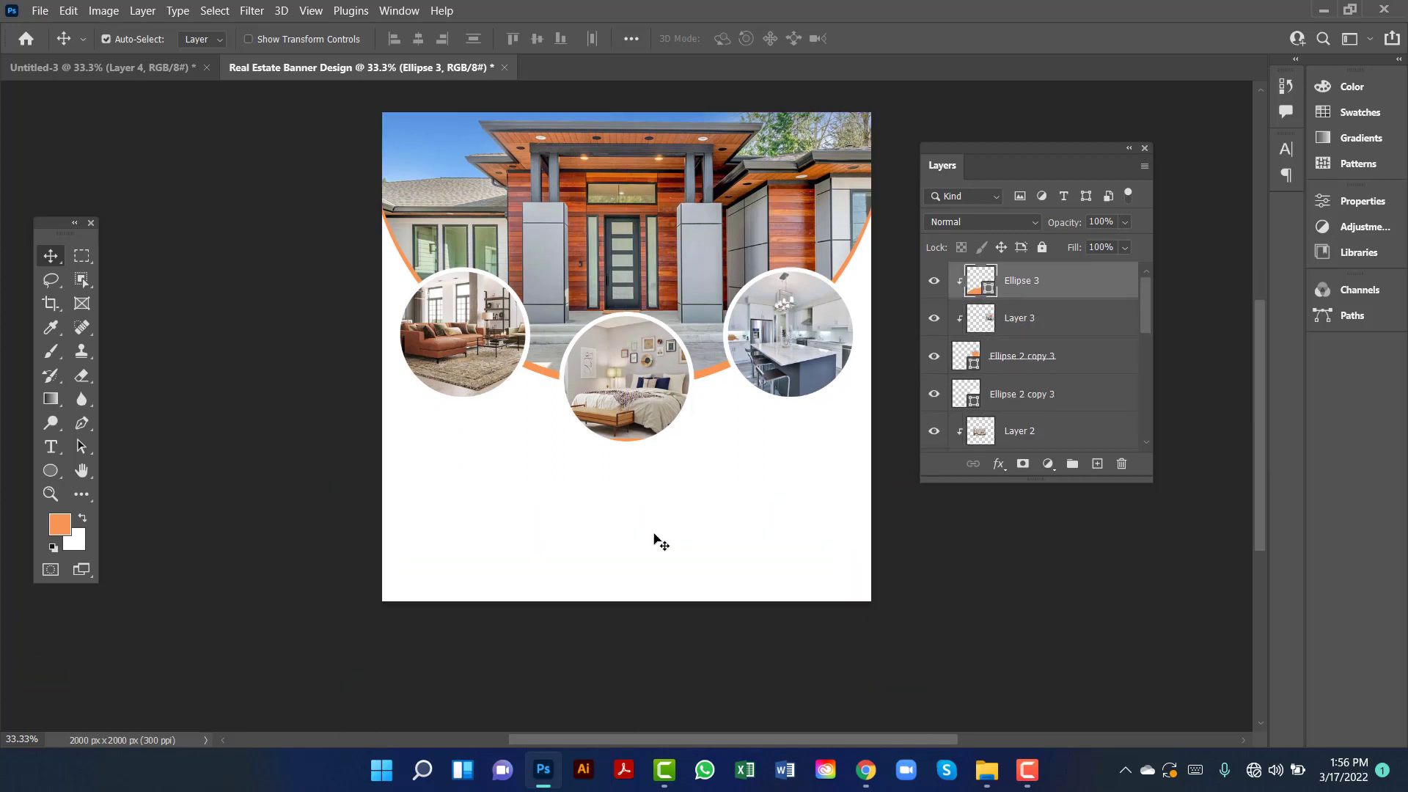
key("Delete")
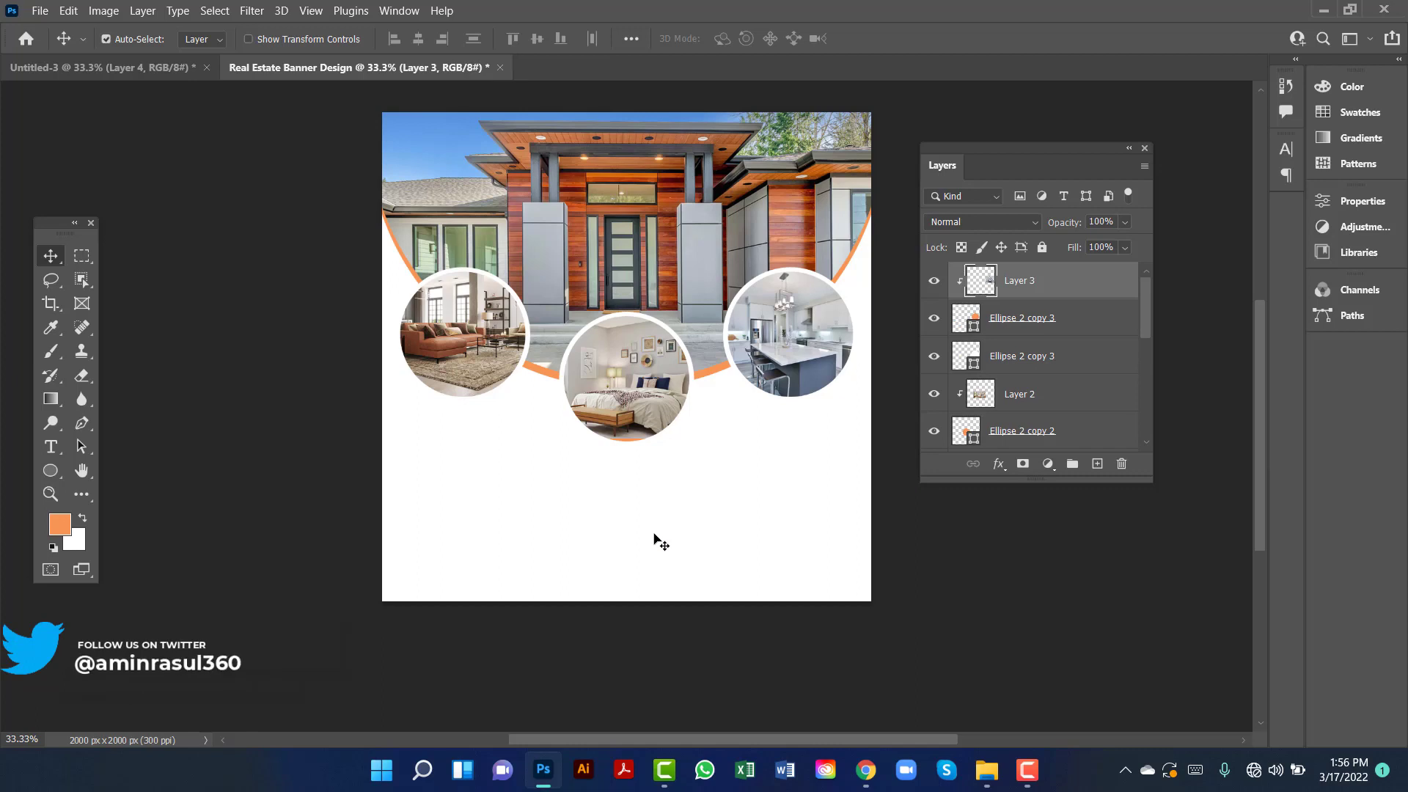
Draw a flatter orange ellipse about 2287 x 960 px across the banner's bottom edge, above all other layers
left_click(50, 470)
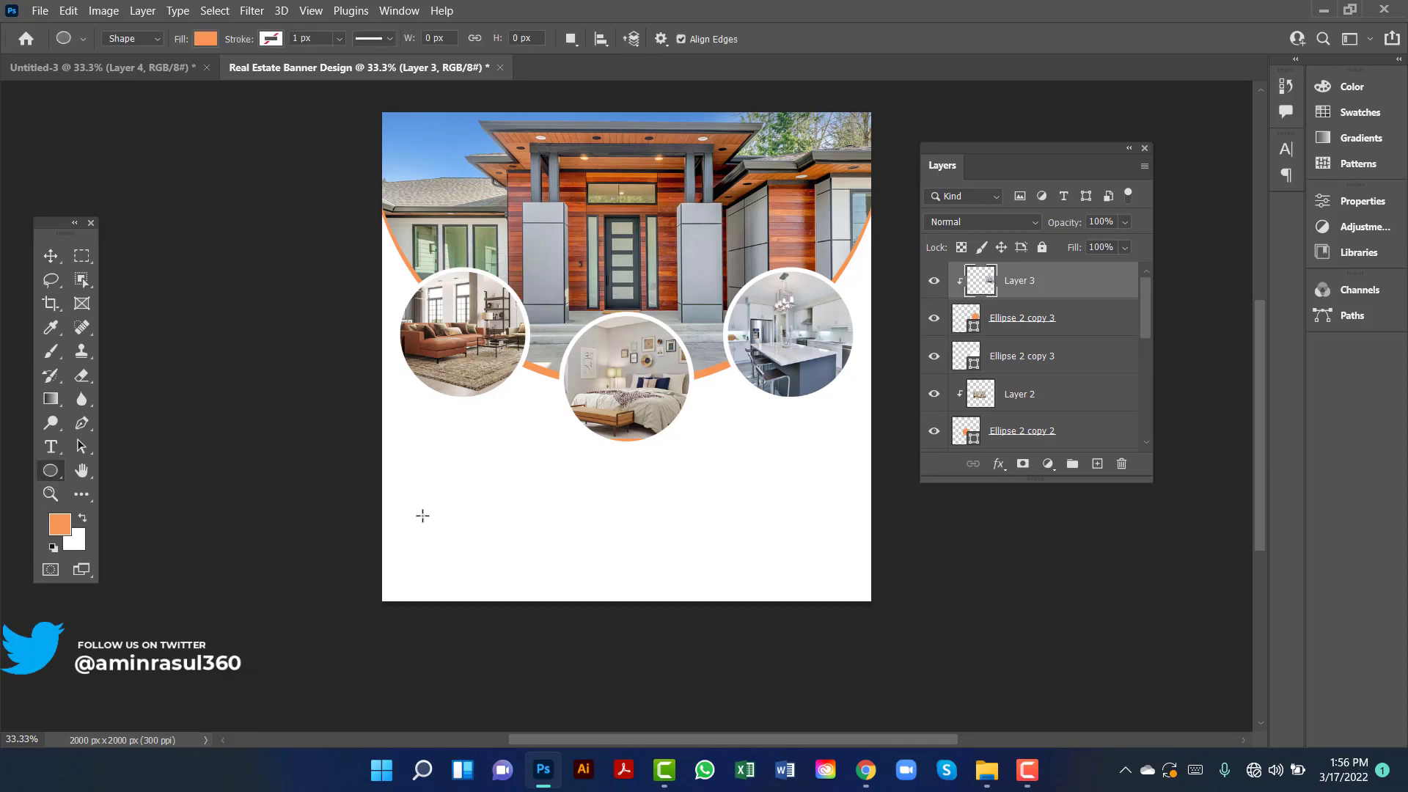
left_click_drag(337, 494, 894, 727)
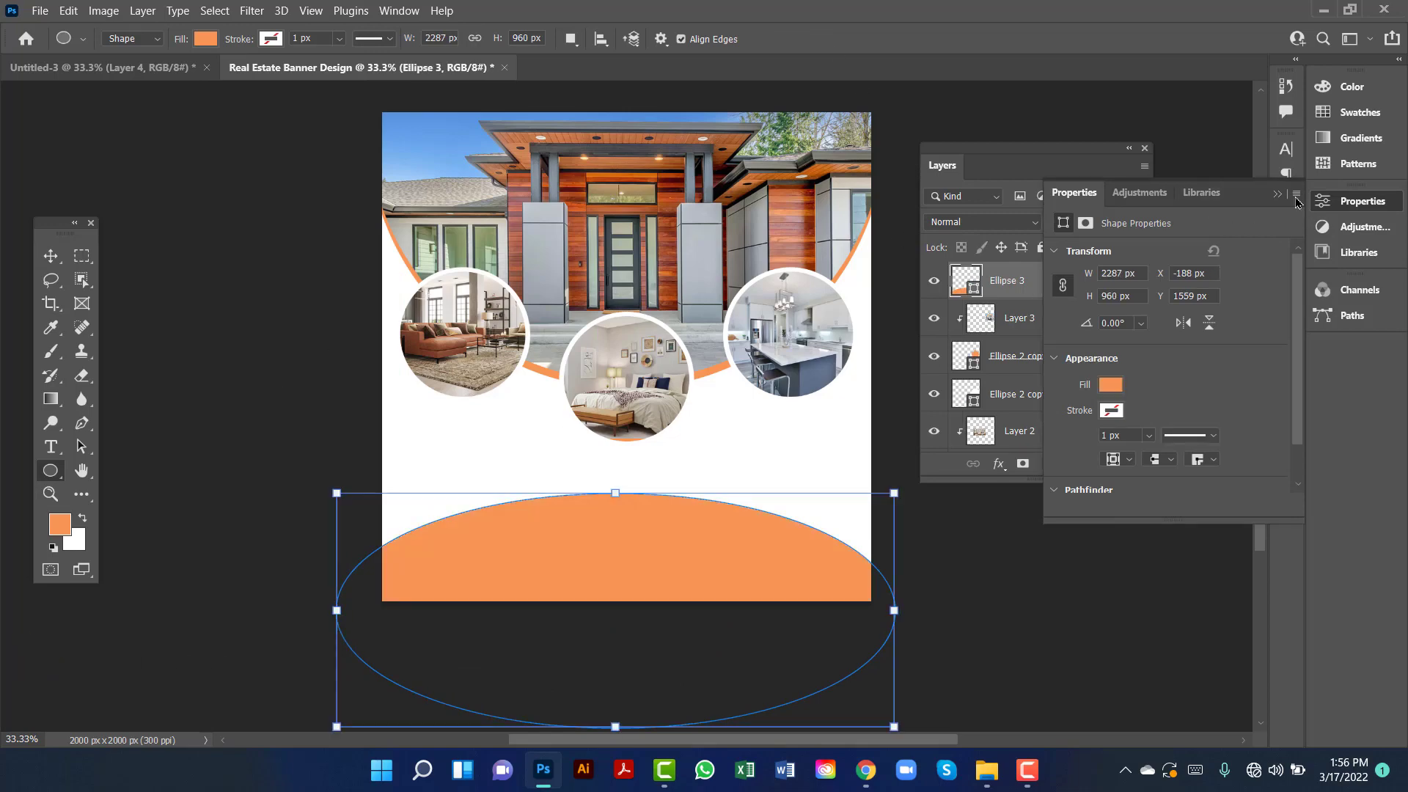
left_click(1276, 194)
left_click(51, 255)
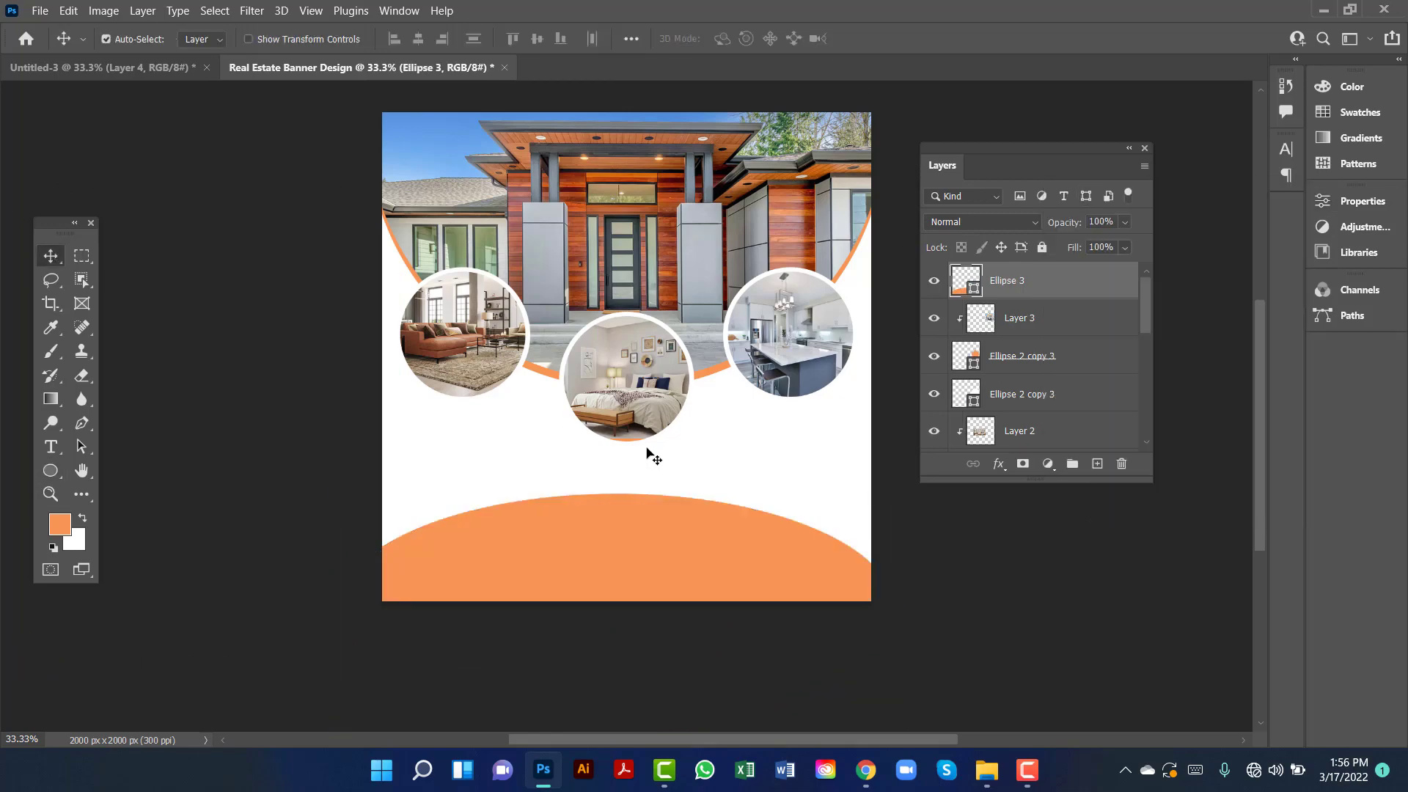
Stretch the bottom ellipse's height to about 105% and move it slightly down
key("ctrl+t")
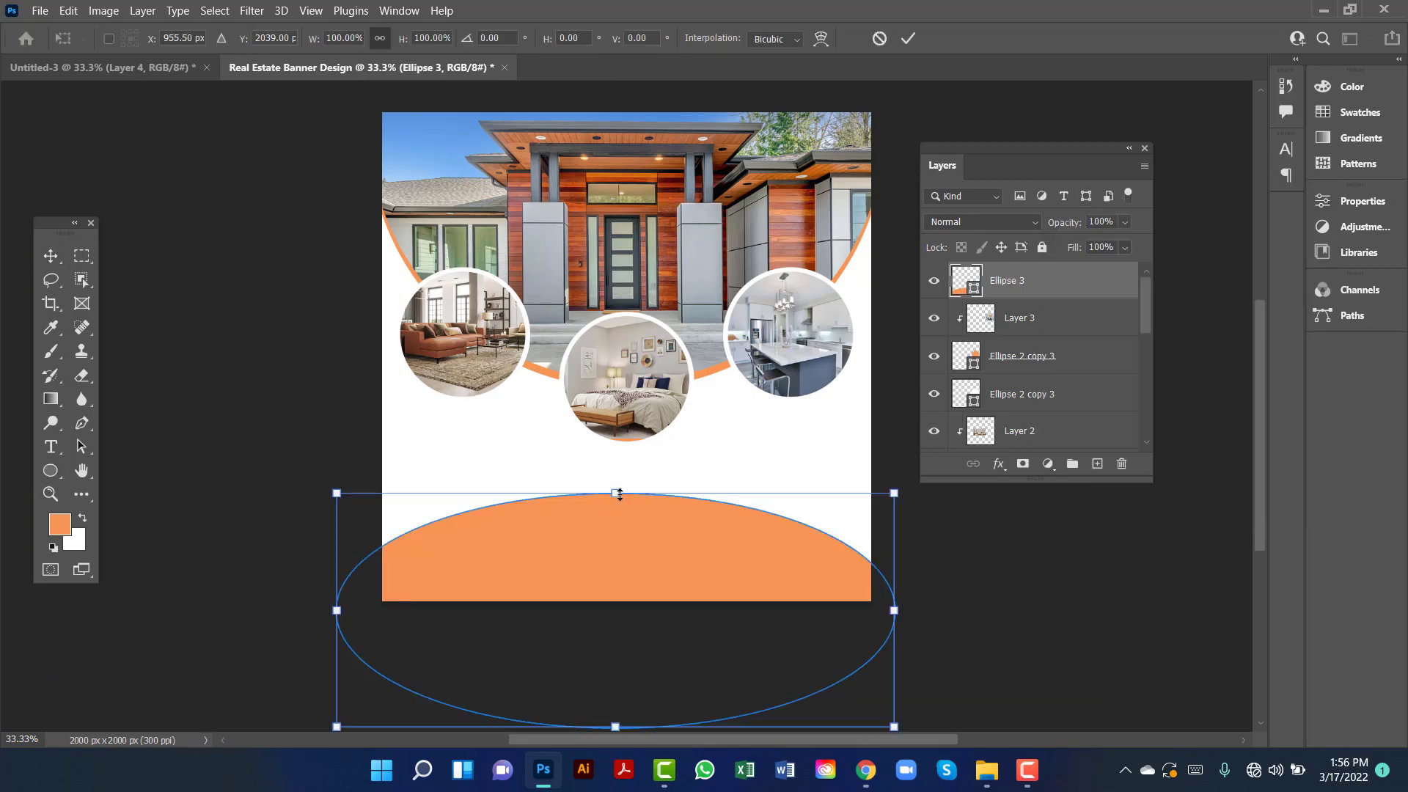
left_click_drag(617, 494, 617, 473)
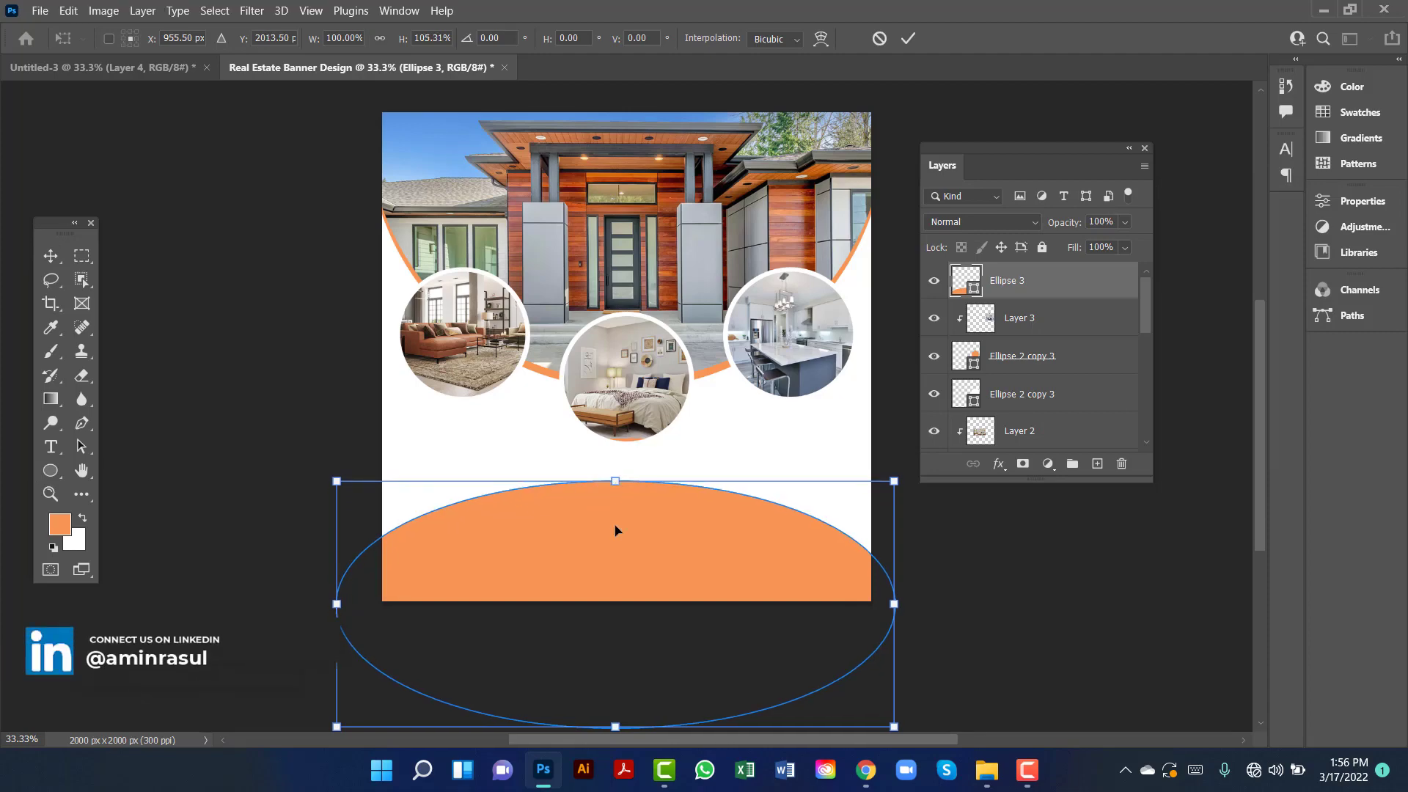
left_click_drag(616, 528, 619, 547)
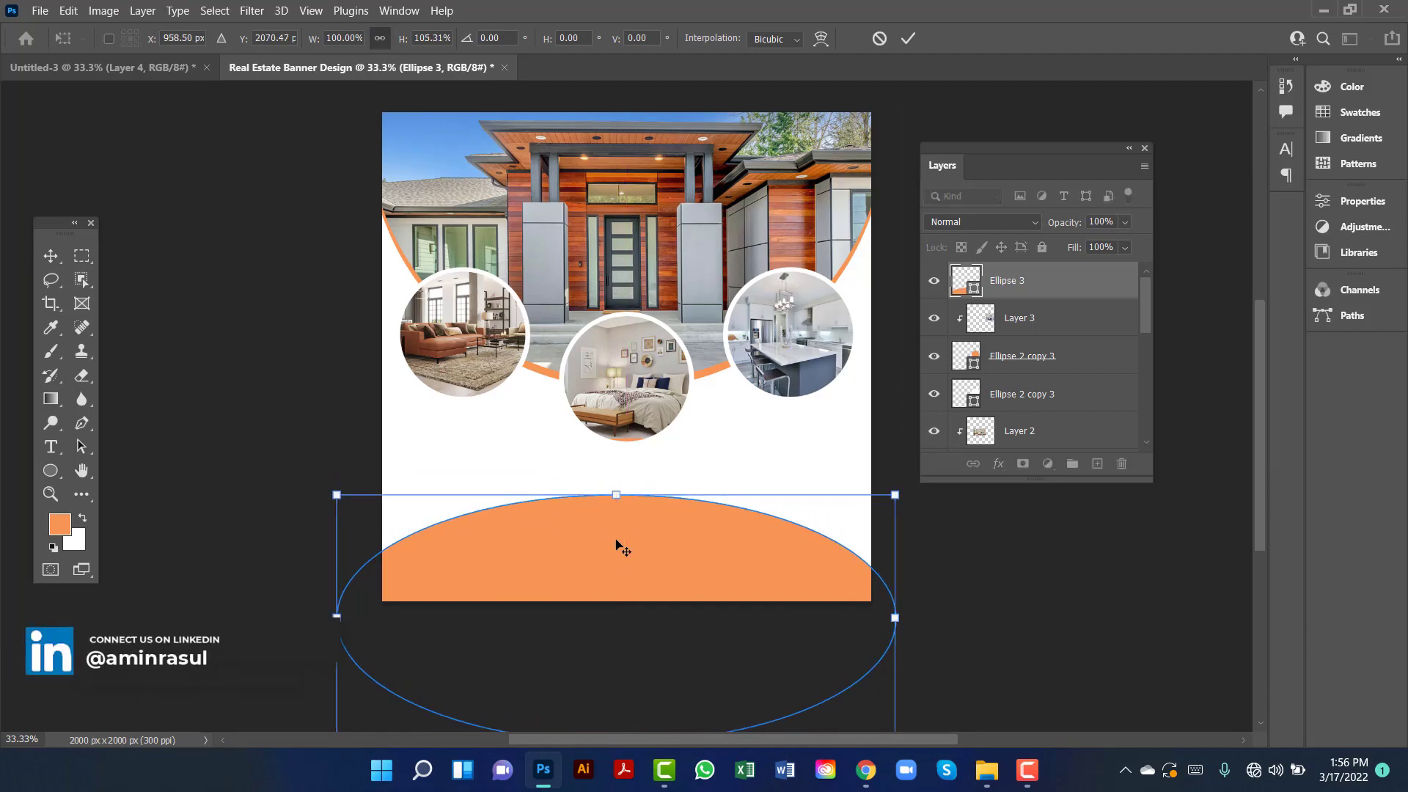
key("Return")
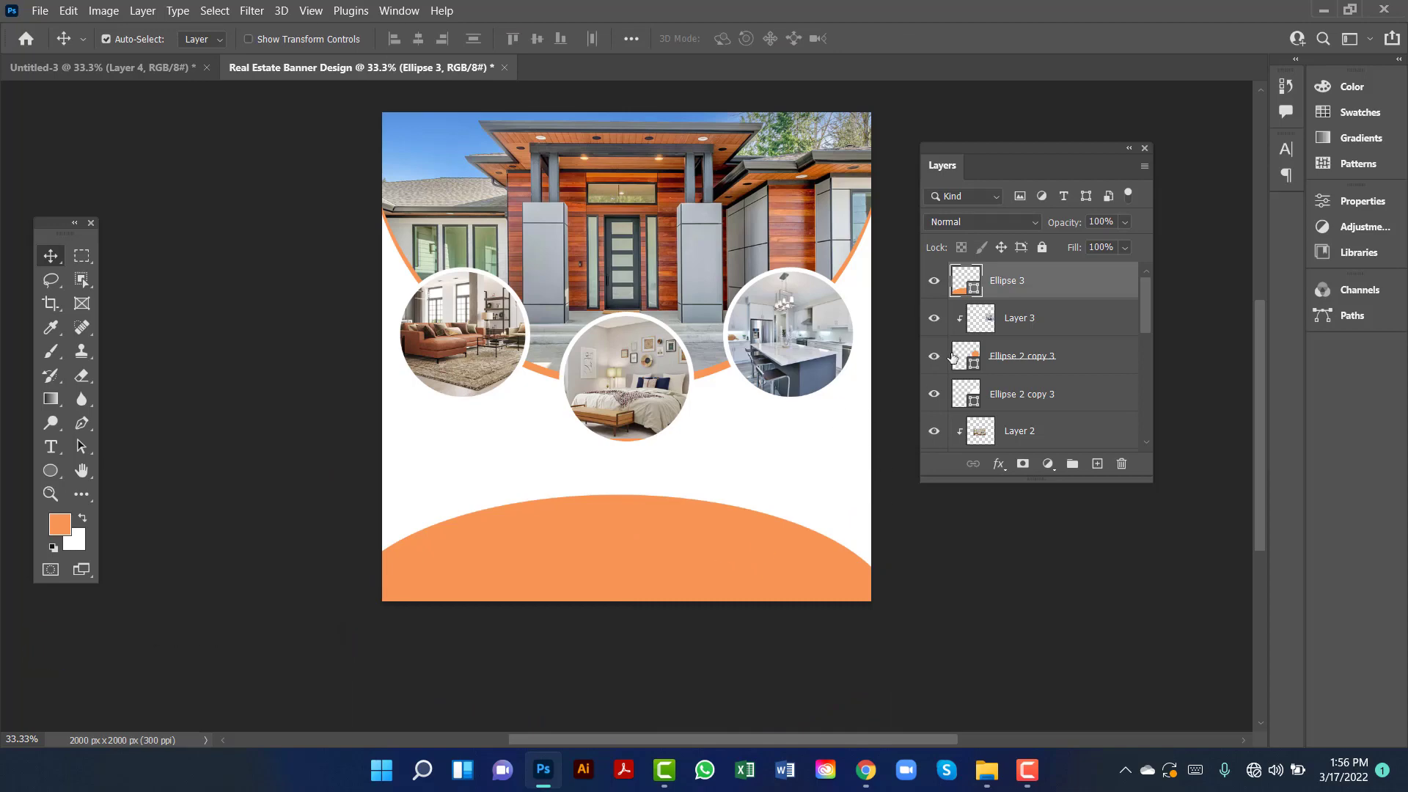
Duplicate the bottom ellipse and recolor the lower one with a dark brown (#501c13) sampled from the house photo
key("ctrl+j")
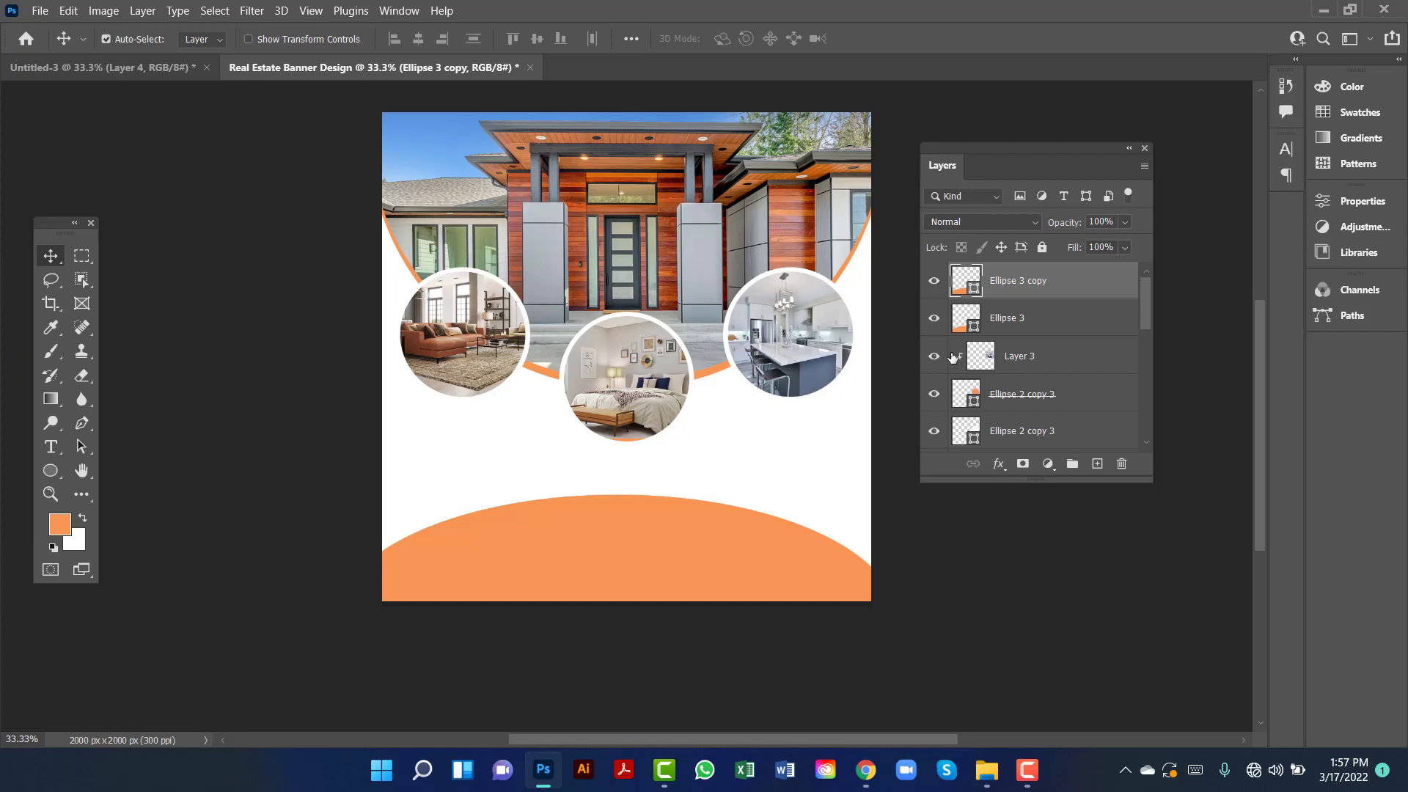
left_click(1025, 305)
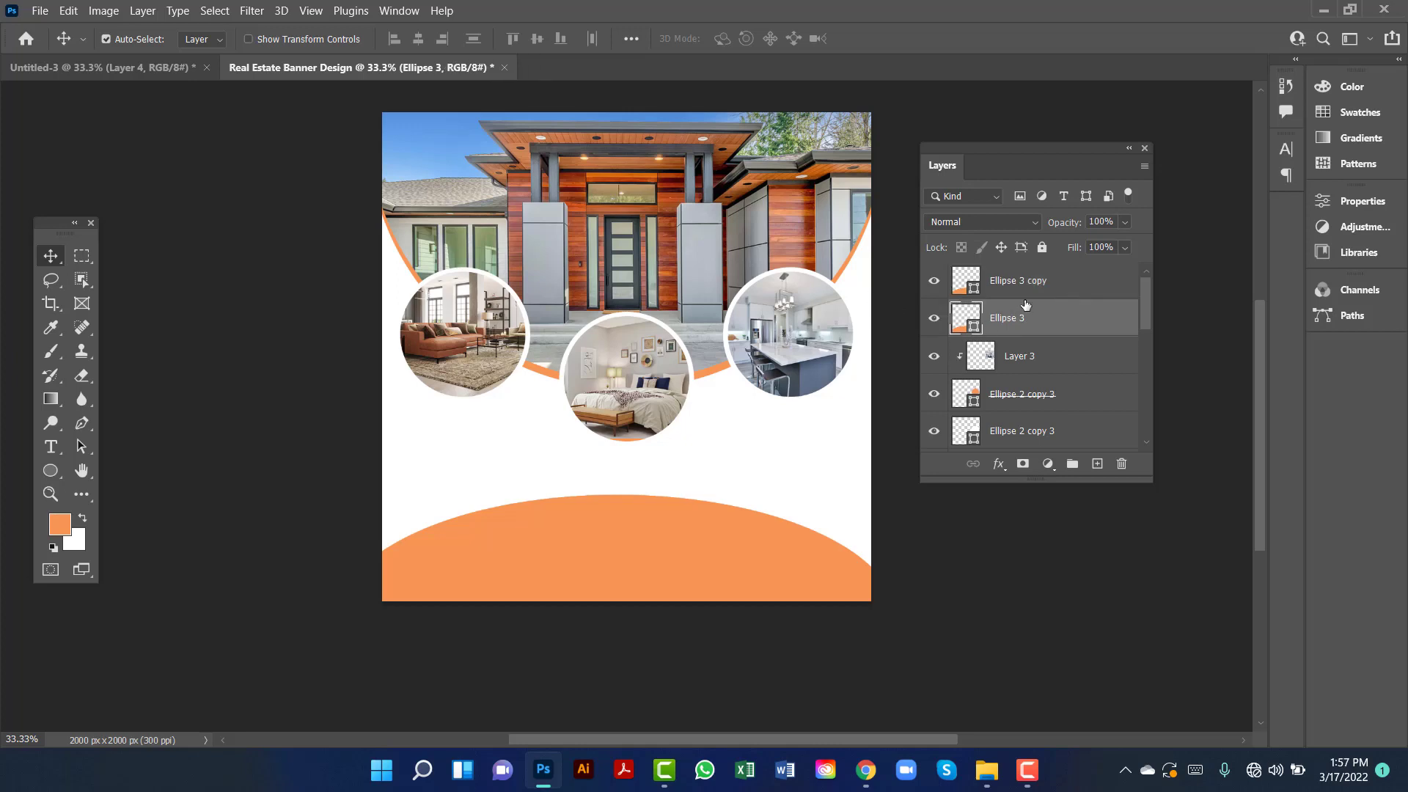
double_click(973, 330)
left_click(667, 233)
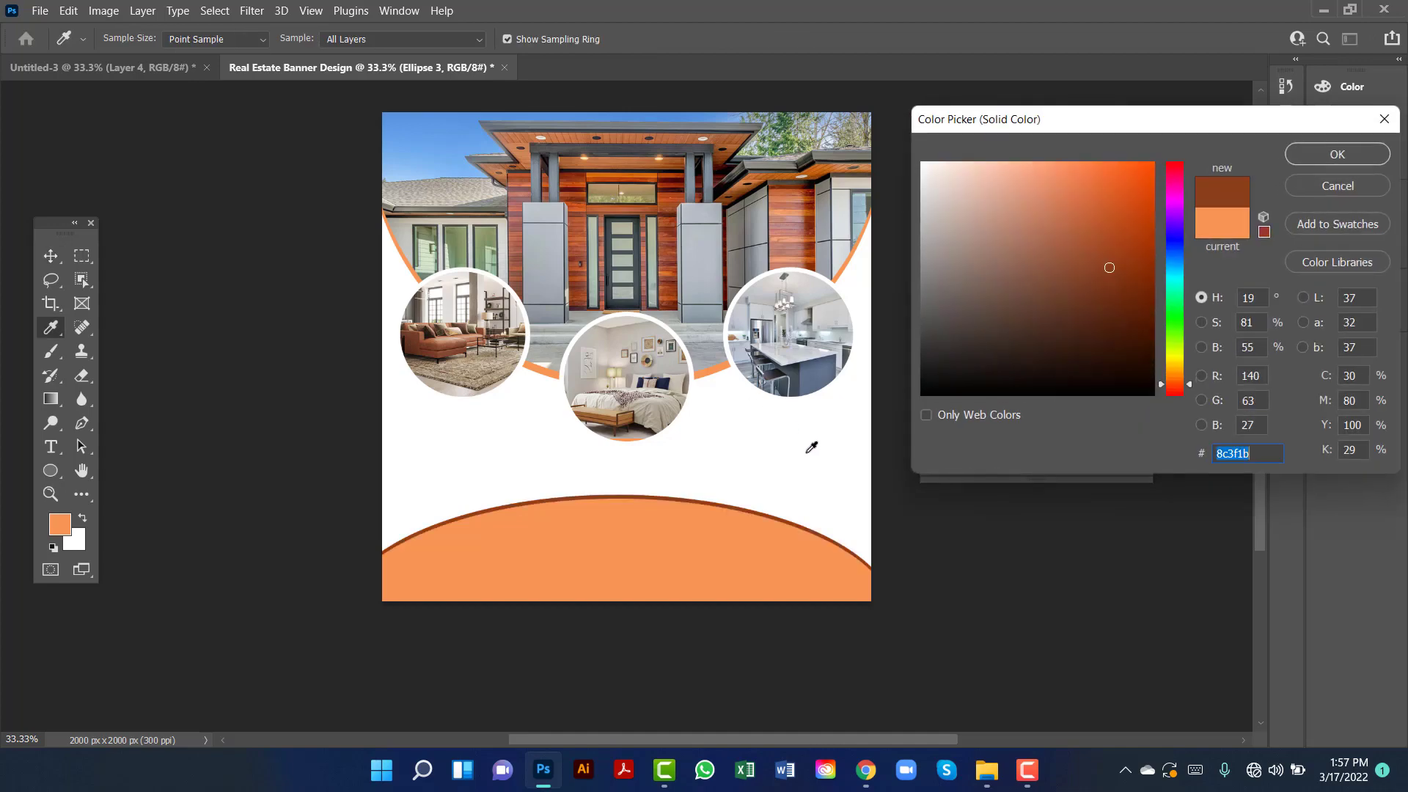
left_click(805, 200)
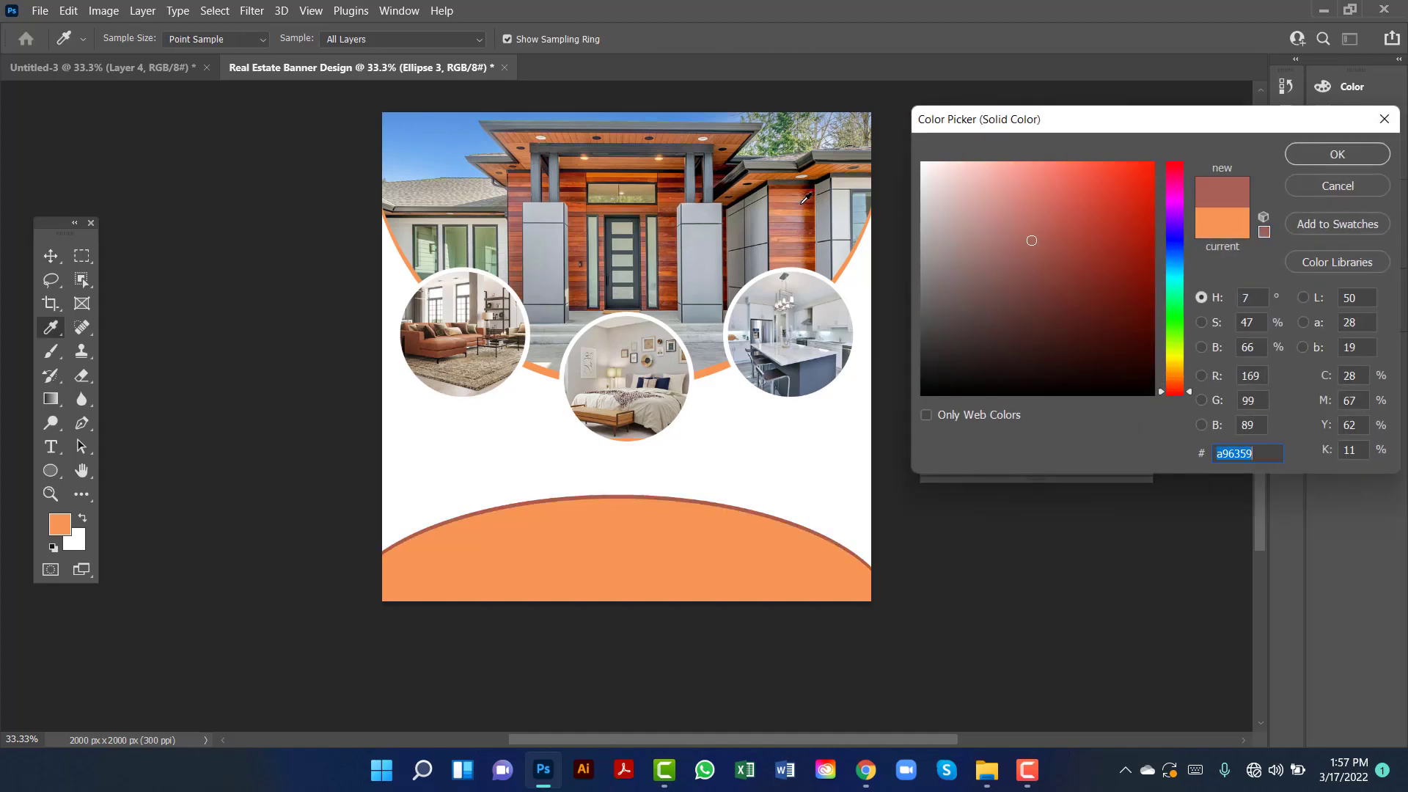
left_click(811, 241)
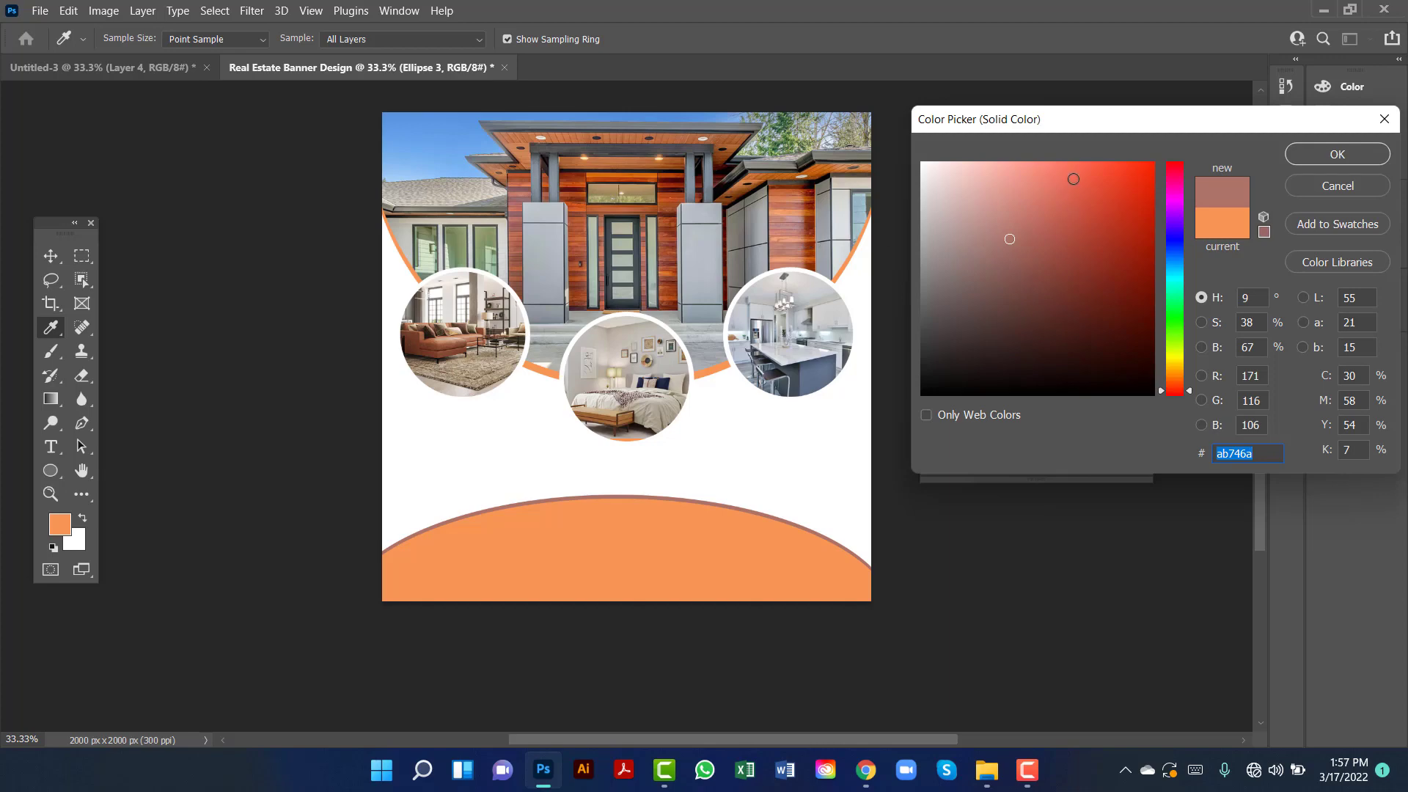
left_click(668, 189)
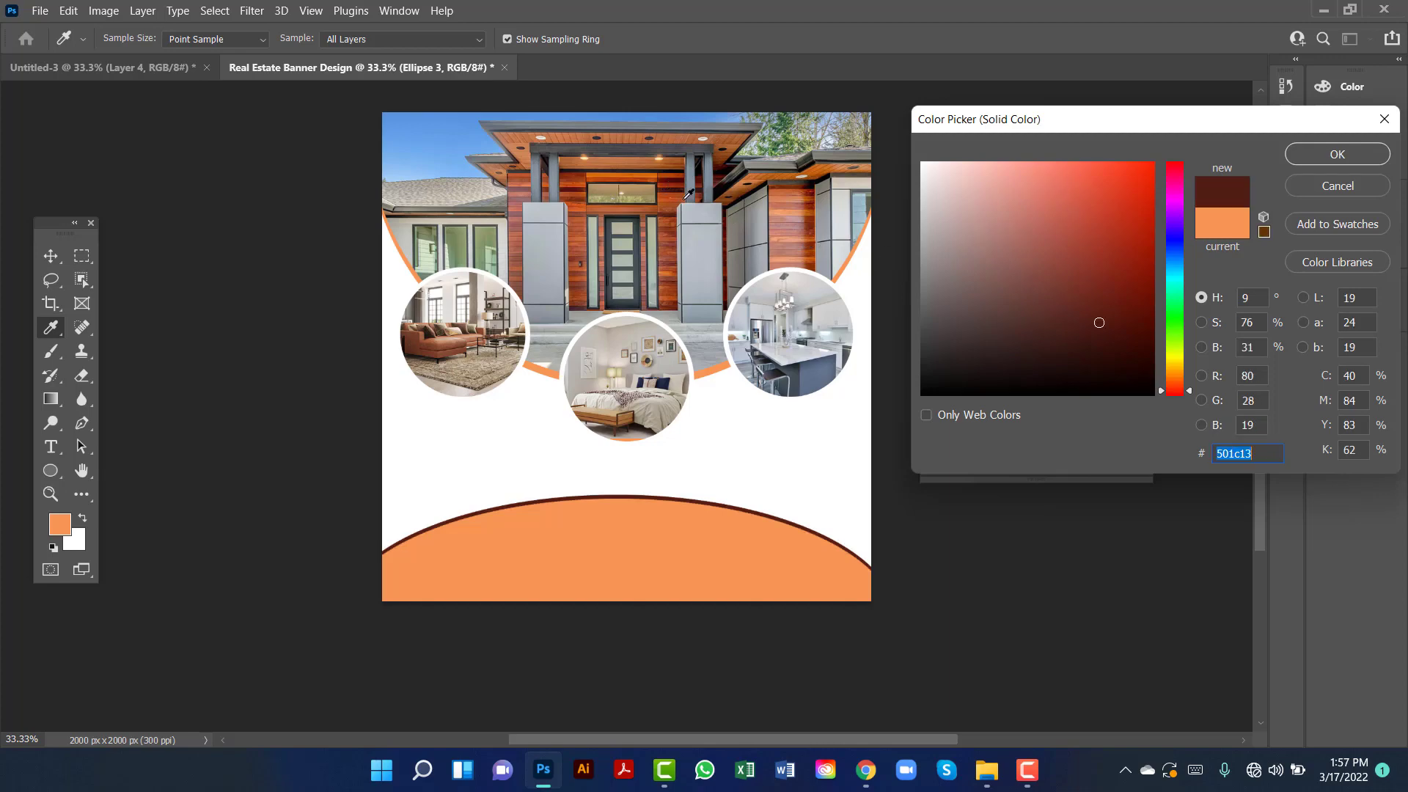